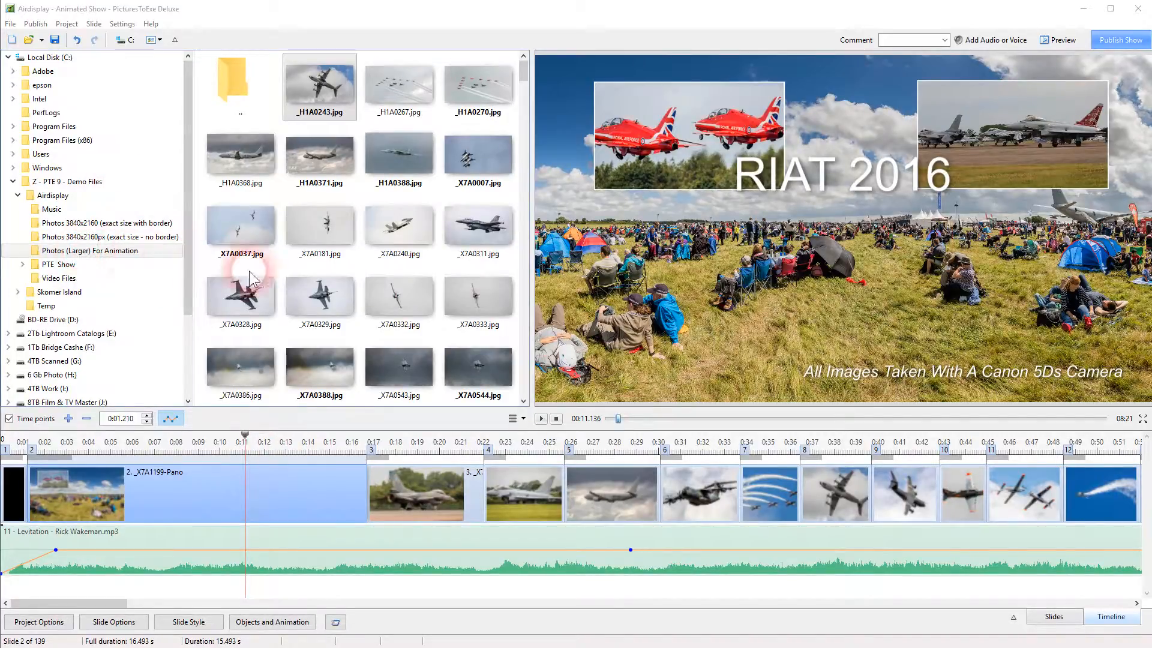
Look through all 139 slides in the expanded Slides view, and return to the Timeline view
{"action": "left_click", "coordinate": [99, 257]}
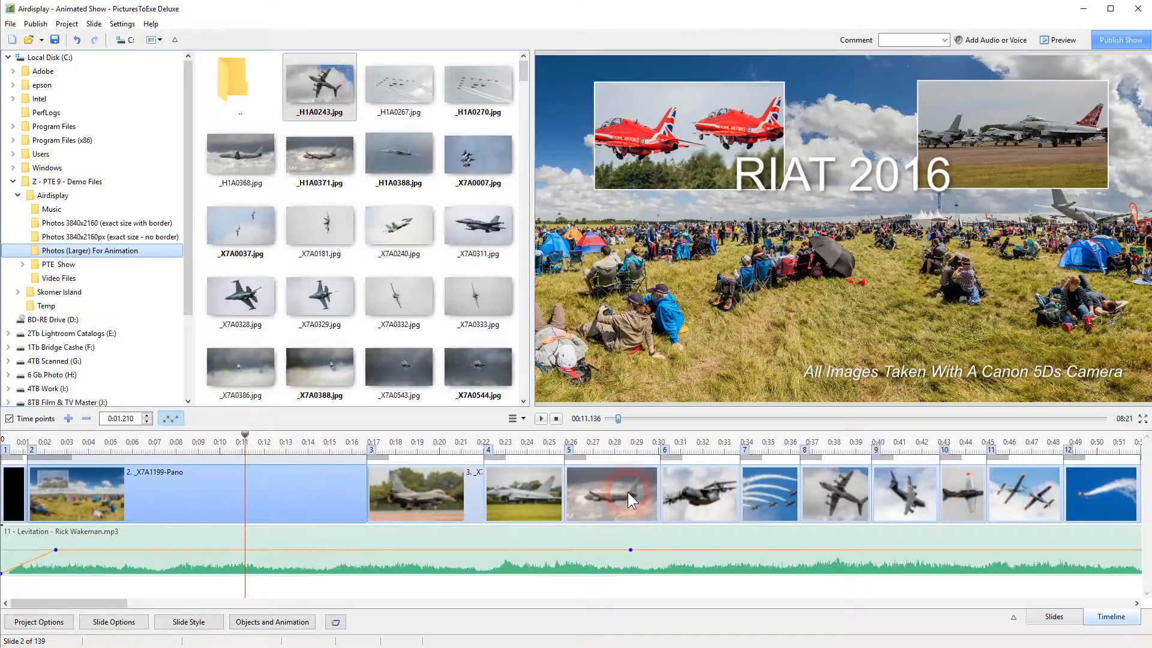
{"action": "left_click", "coordinate": [1059, 624]}
{"action": "left_click", "coordinate": [1013, 618]}
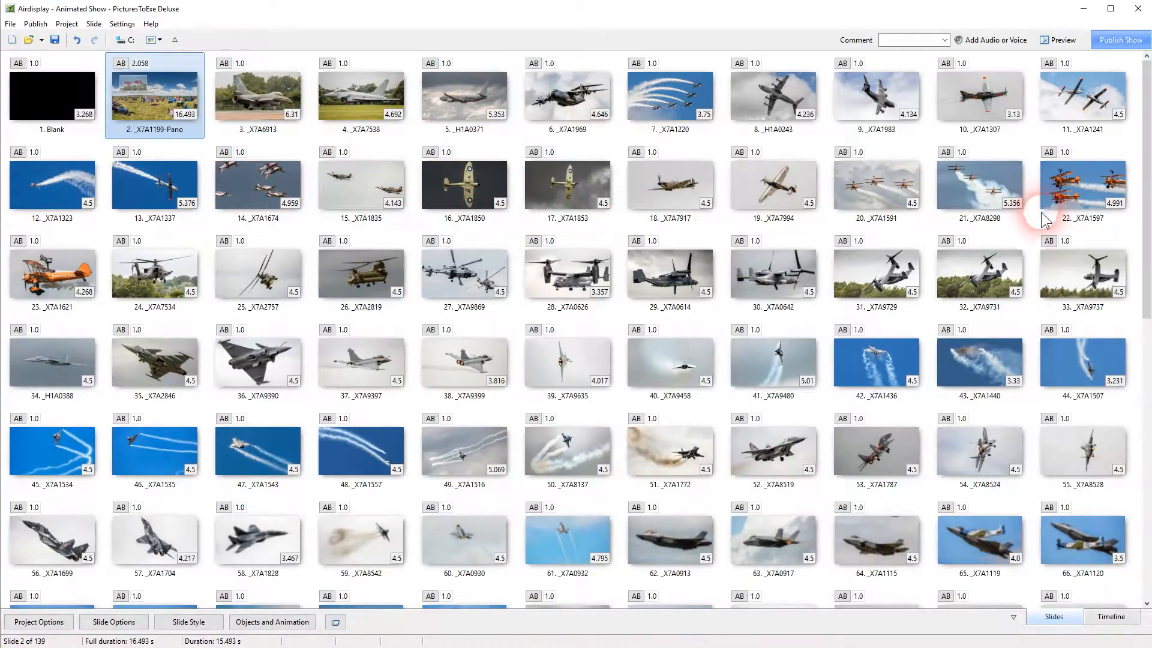
{"action": "left_click", "coordinate": [1145, 334]}
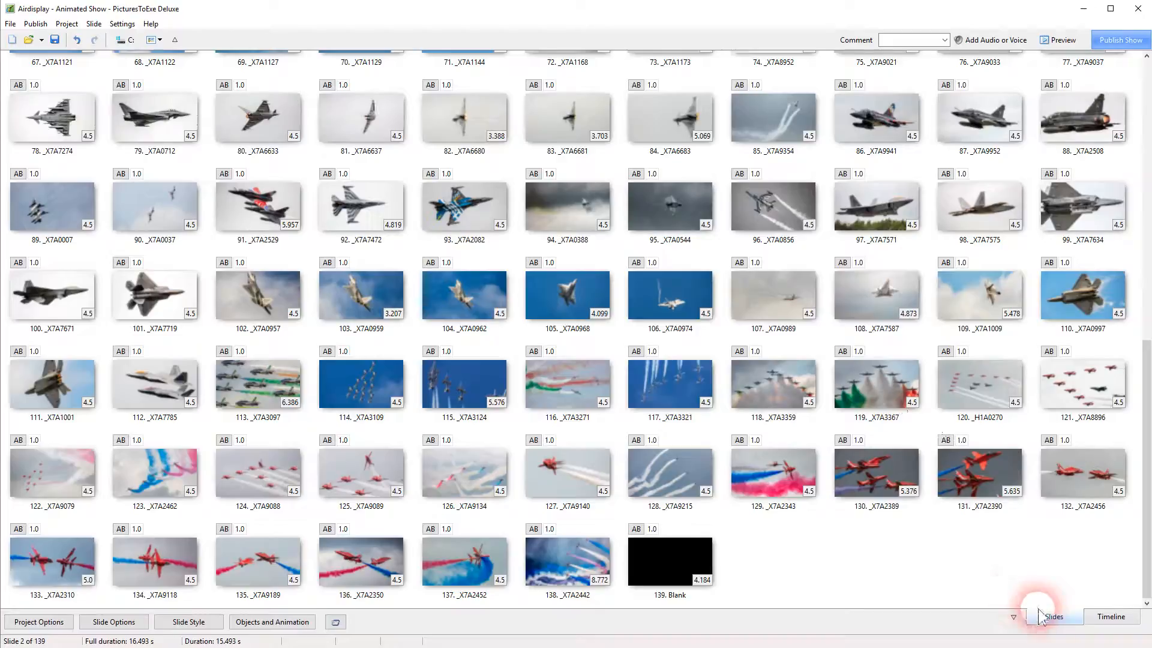
{"action": "left_click", "coordinate": [1113, 619]}
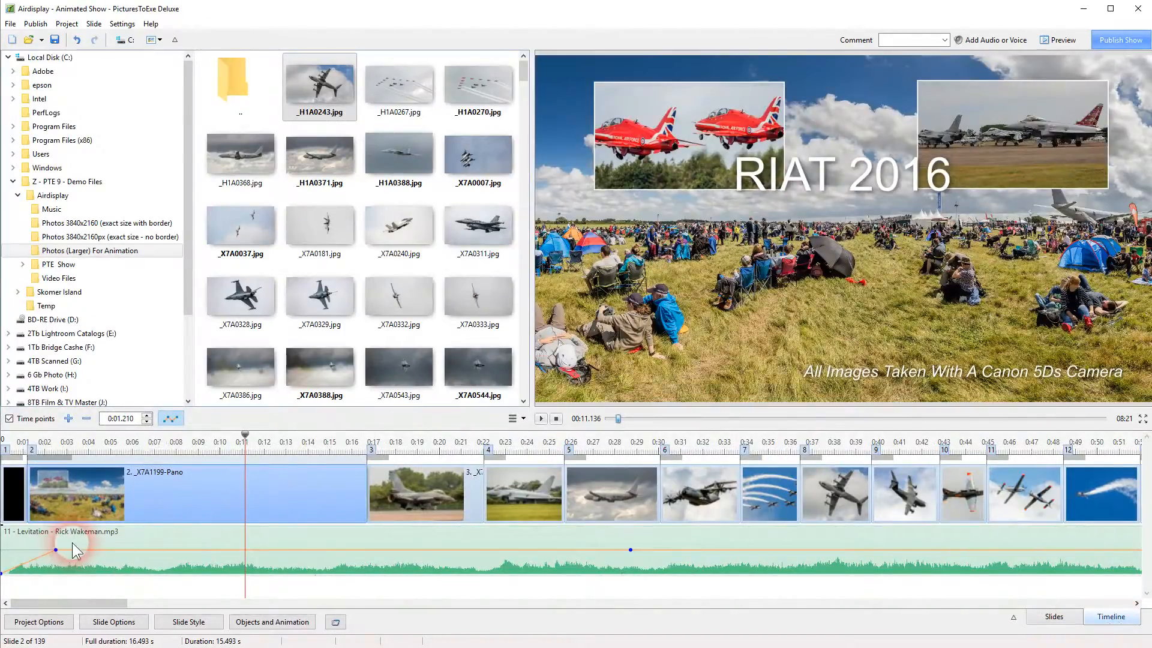
Inspect the timeline to its end, play the show from slide 88, jump to about 5:05 and about 5:17, and stop playback
{"action": "left_click_drag", "start_coordinate": [81, 603], "coordinate": [1113, 606]}
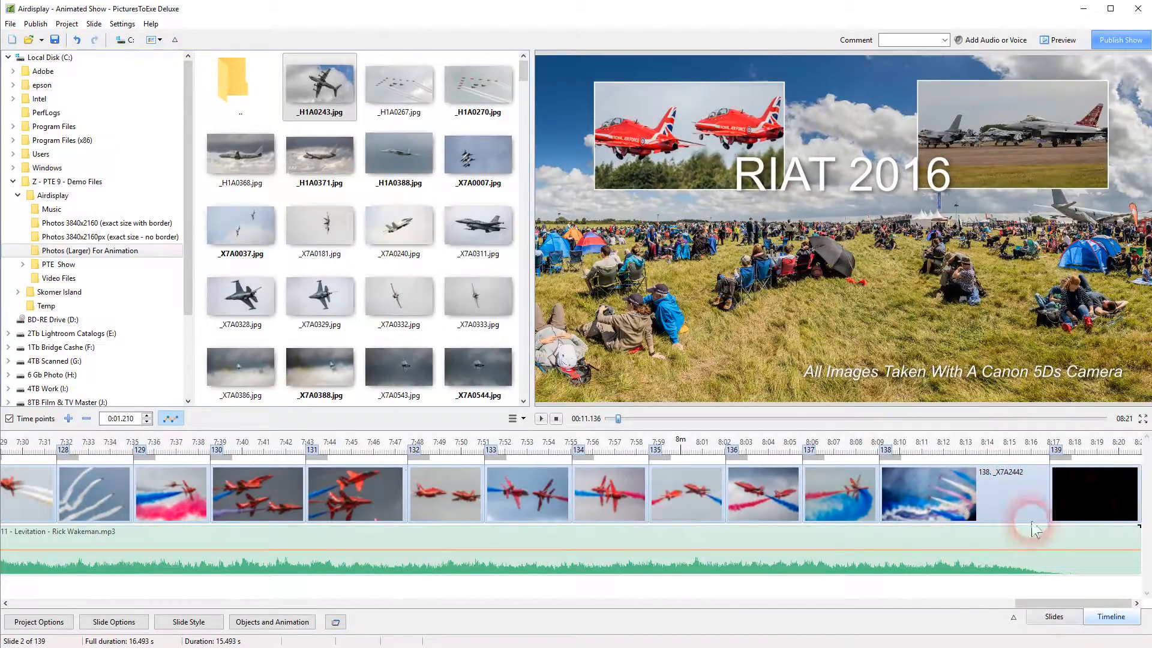
{"action": "left_click_drag", "start_coordinate": [1063, 602], "coordinate": [699, 603]}
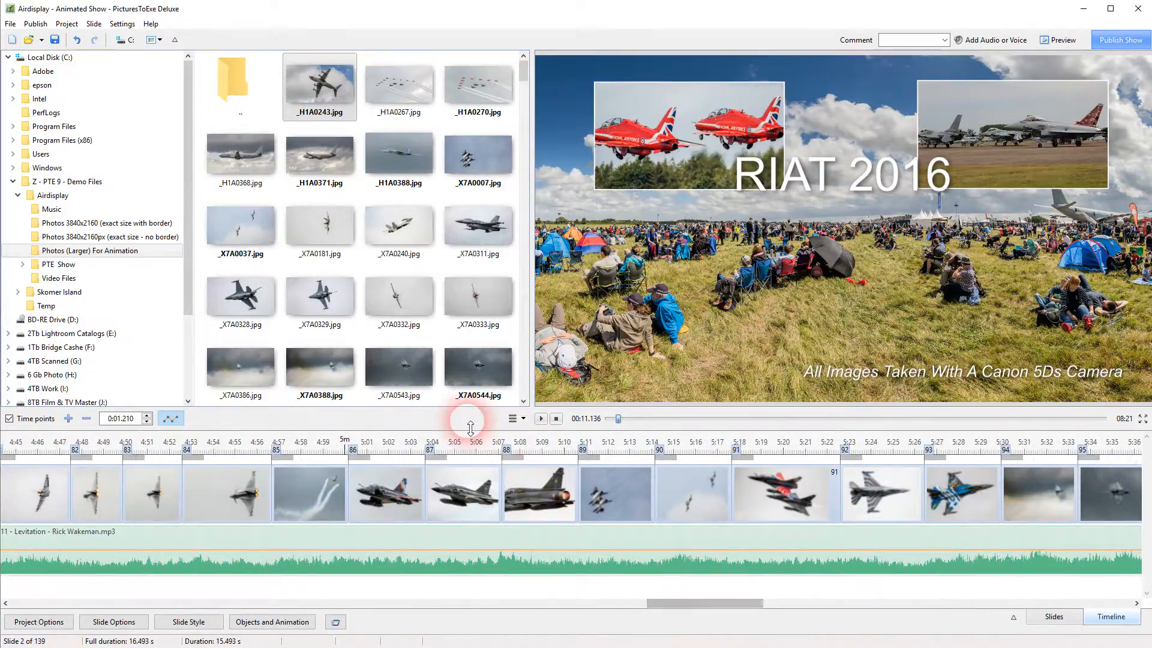
{"action": "left_click", "coordinate": [542, 443]}
{"action": "left_click", "coordinate": [541, 418]}
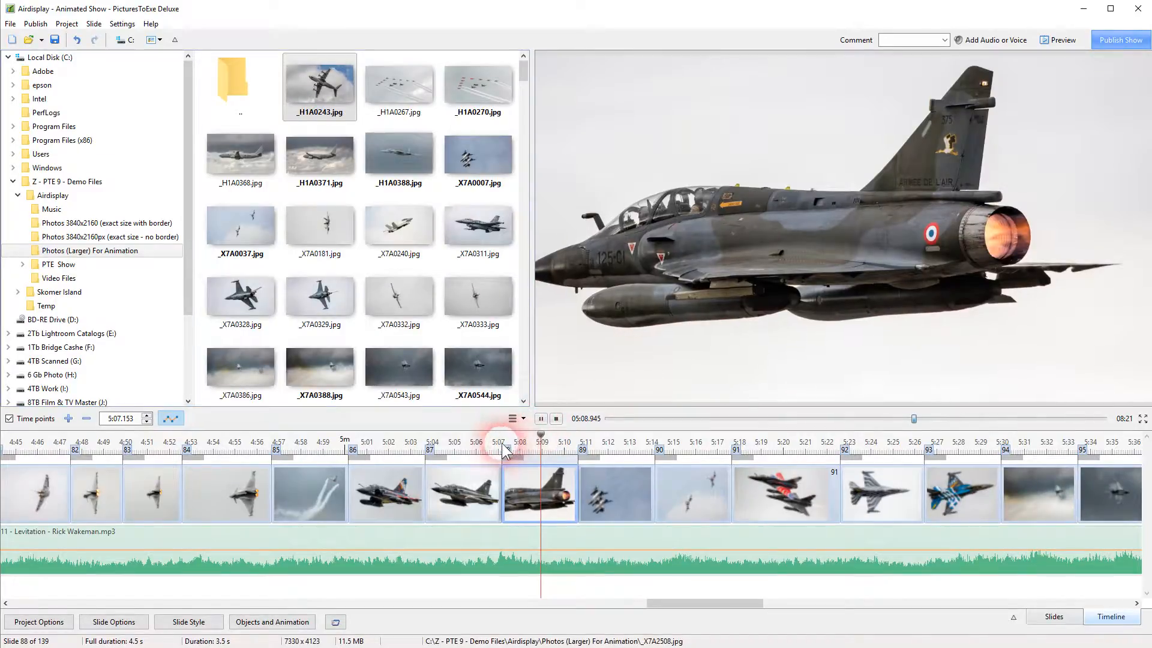
{"action": "left_click_drag", "start_coordinate": [543, 437], "coordinate": [453, 441]}
{"action": "key", "text": "space"}
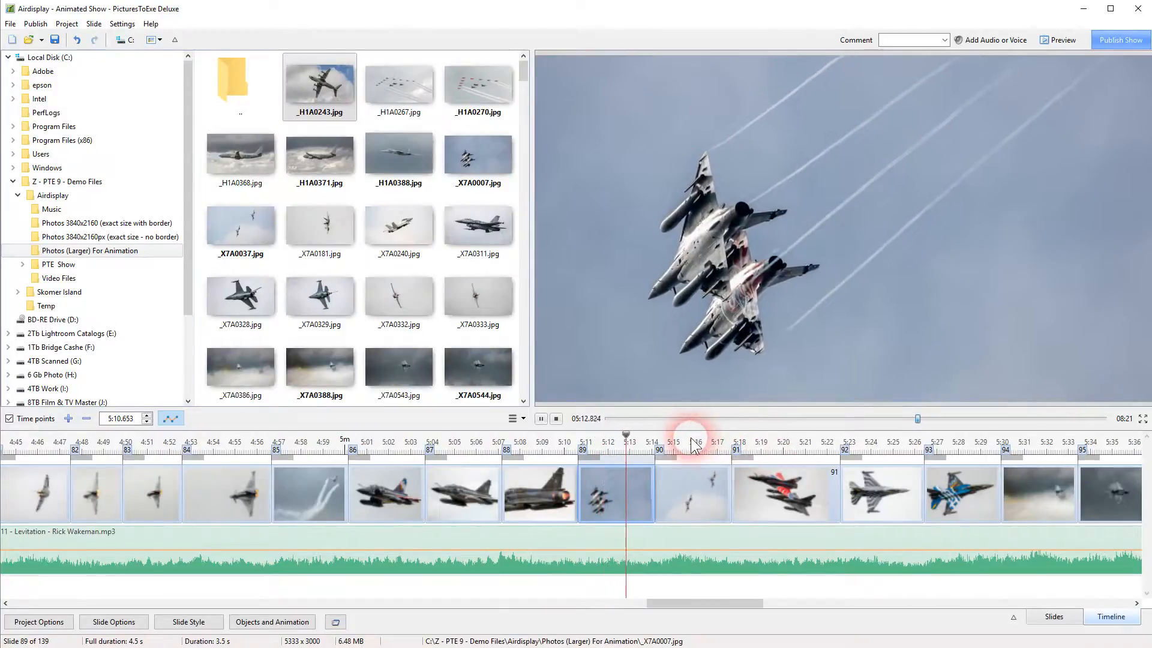
{"action": "left_click", "coordinate": [714, 444]}
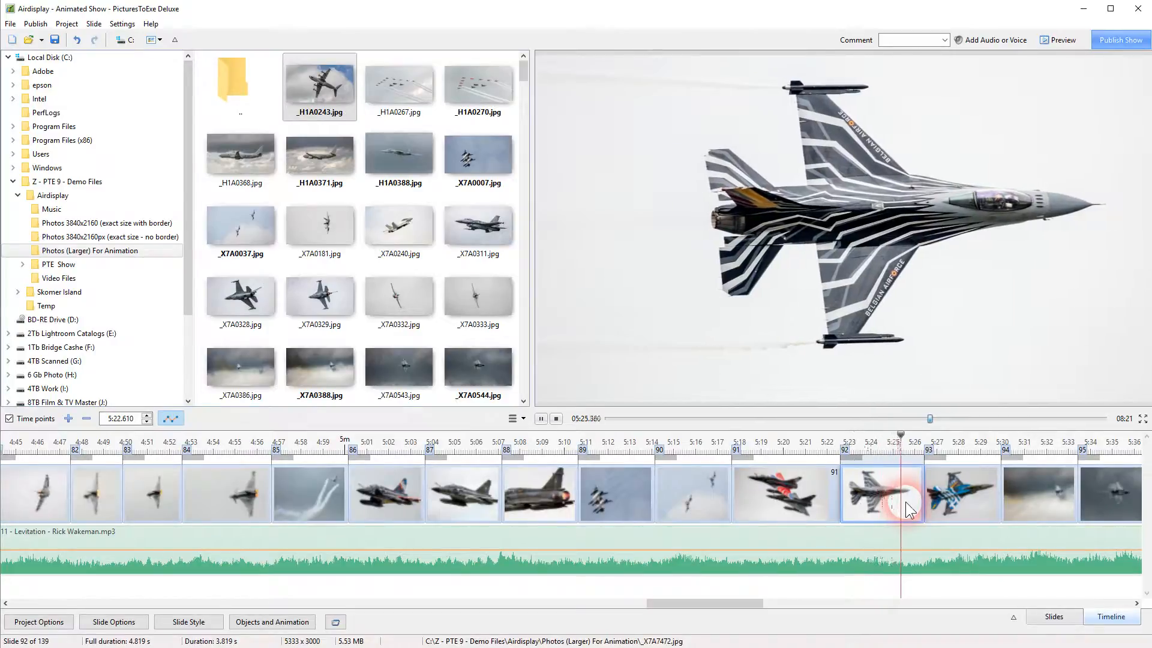
{"action": "left_click", "coordinate": [556, 418]}
Move slide 93, the blue-and-white striped jet, slightly later on the timeline so it starts at 5:26.675
{"action": "left_click", "coordinate": [937, 561]}
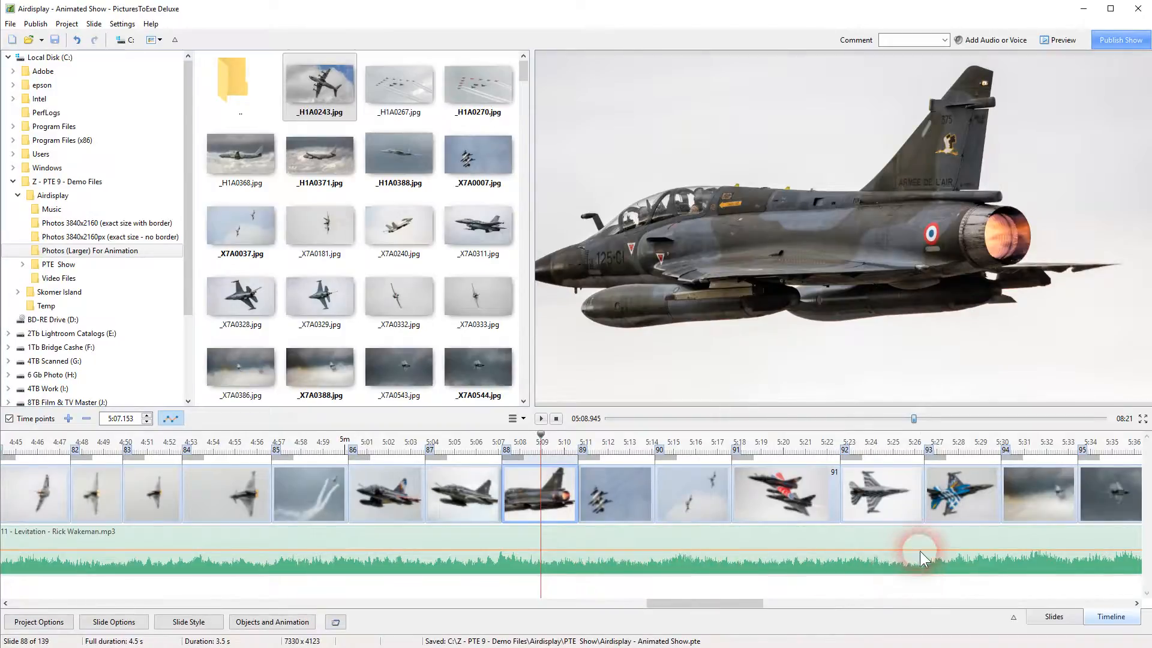
{"action": "mouse_move", "coordinate": [945, 508]}
{"action": "left_mouse_down"}
{"action": "mouse_move", "coordinate": [976, 513]}
{"action": "mouse_move", "coordinate": [958, 516]}
{"action": "left_mouse_up"}
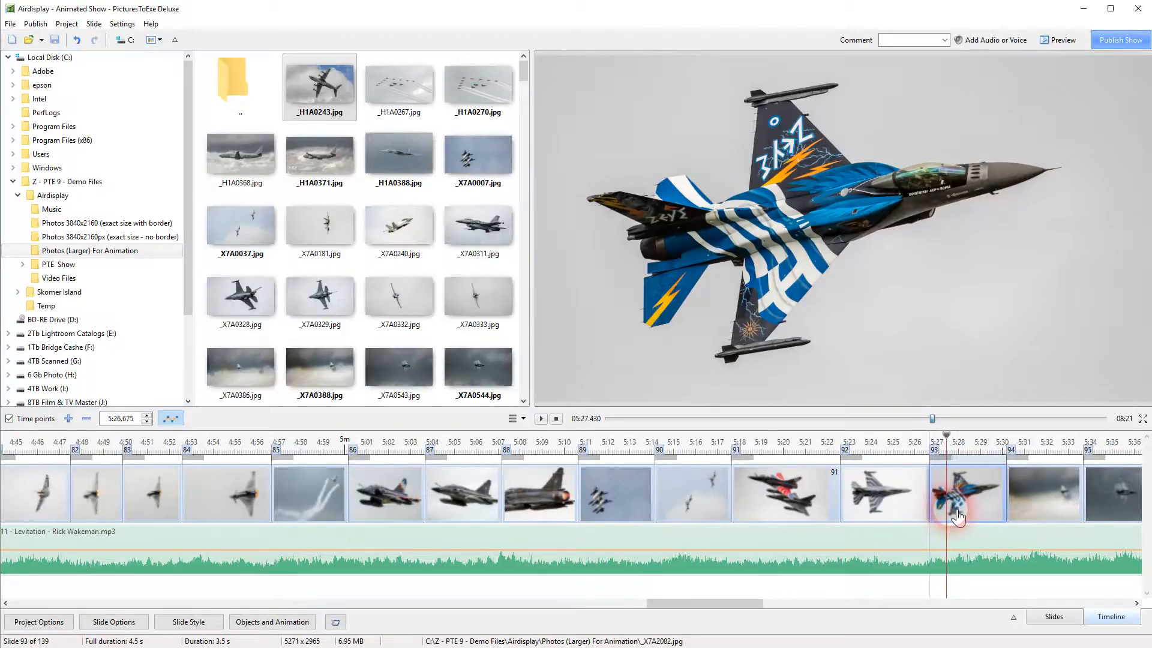
{"action": "left_click", "coordinate": [940, 514]}
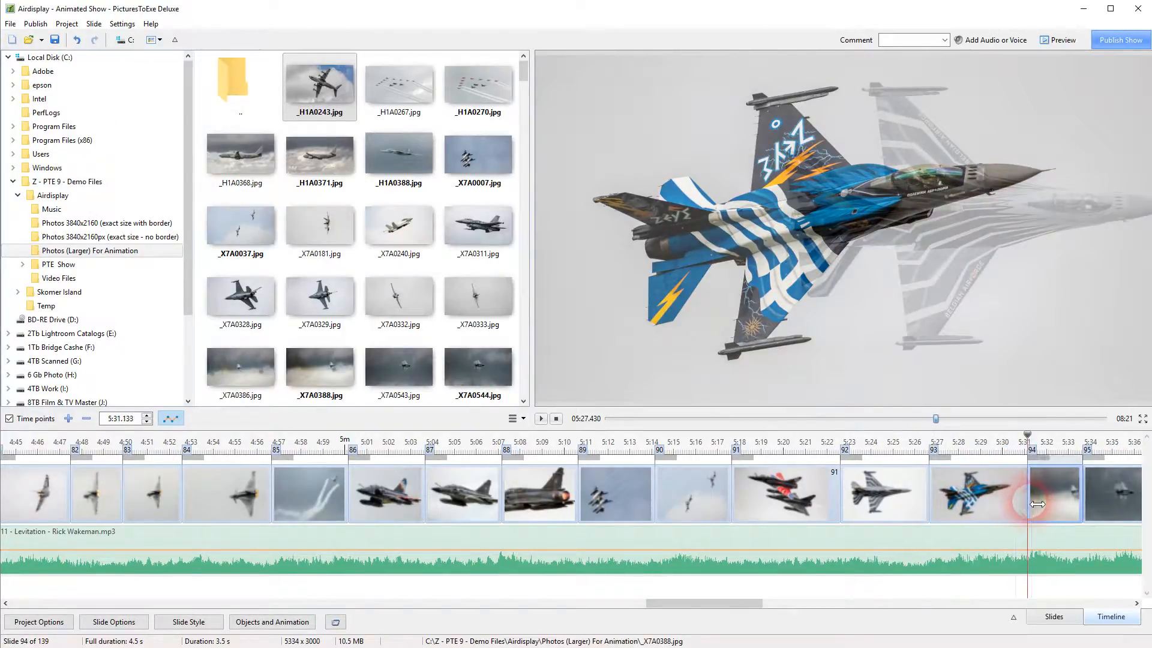
Try moving slide 94 later on the timeline and undo the move
{"action": "left_click", "coordinate": [1015, 506]}
{"action": "key", "text": "ctrl+z"}
{"action": "left_click", "coordinate": [1075, 486]}
{"action": "left_click", "coordinate": [1025, 498]}
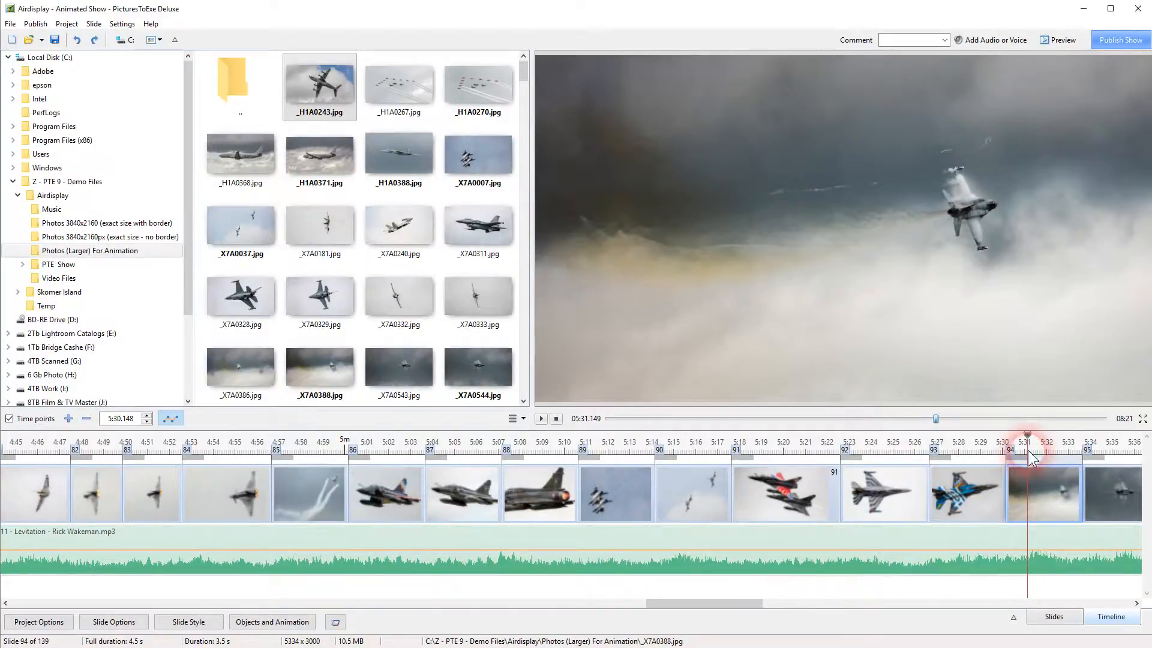
Play the show from the beginning of the timeline through slide 7 and stop playback
{"action": "left_click_drag", "start_coordinate": [732, 603], "coordinate": [75, 637]}
{"action": "left_click_drag", "start_coordinate": [78, 588], "coordinate": [80, 586]}
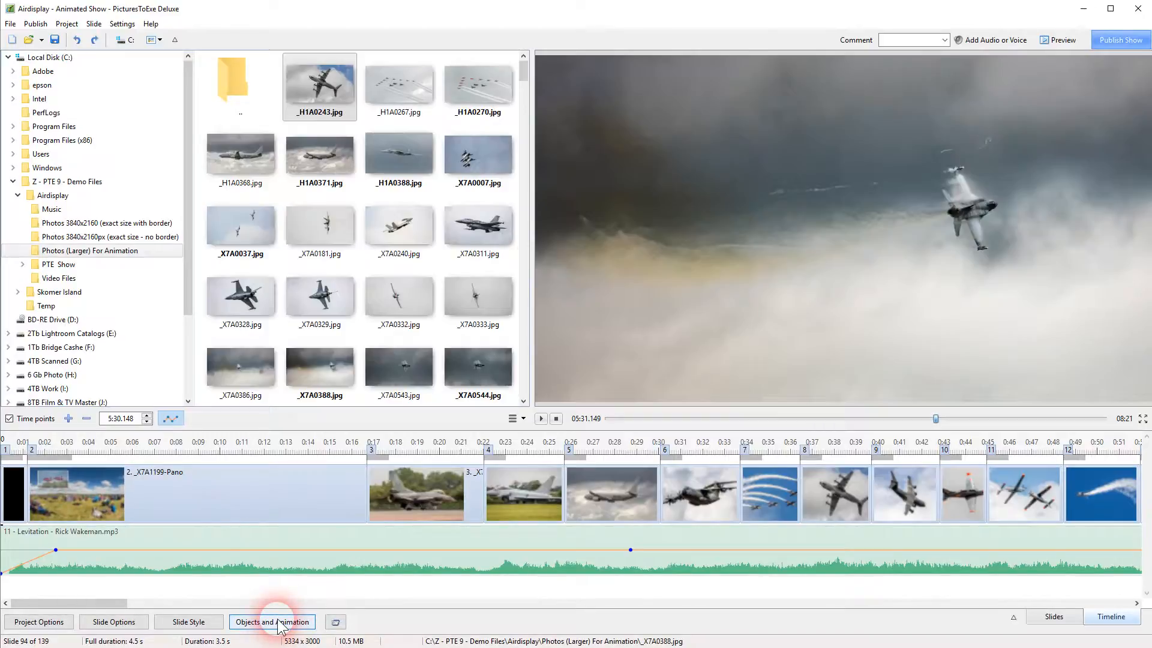
{"action": "left_click", "coordinate": [18, 445]}
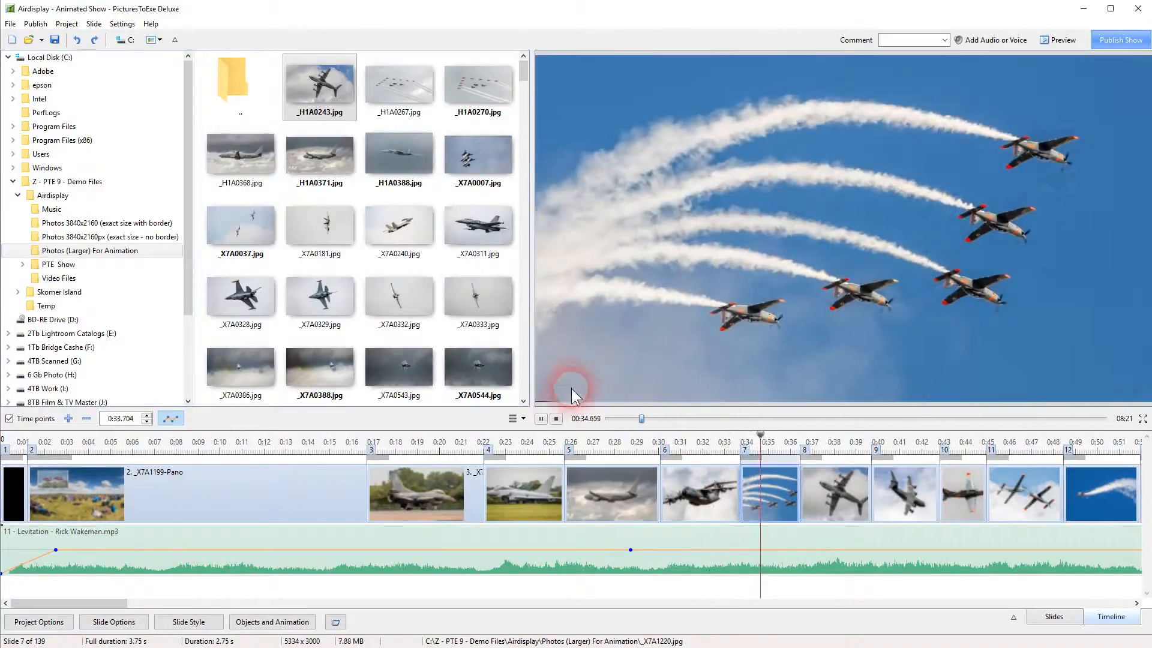
{"action": "left_click", "coordinate": [556, 418]}
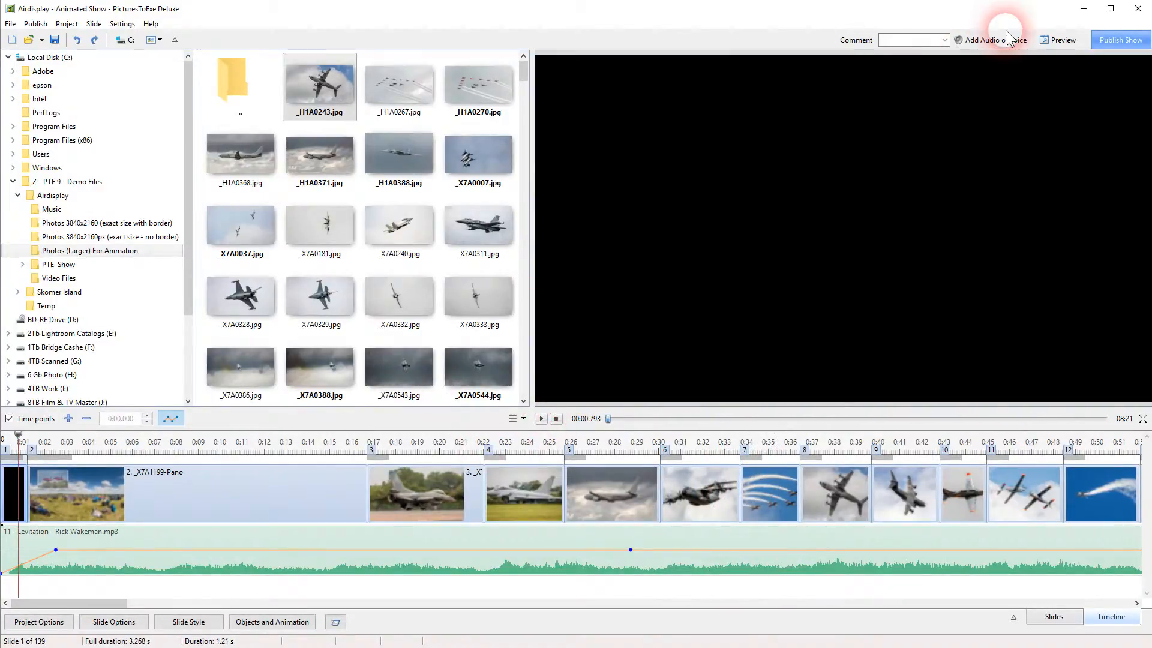
Preview the show full screen on Display 1, skip to about 3:17 and about 4:22, and close the preview
{"action": "left_click", "coordinate": [1060, 44]}
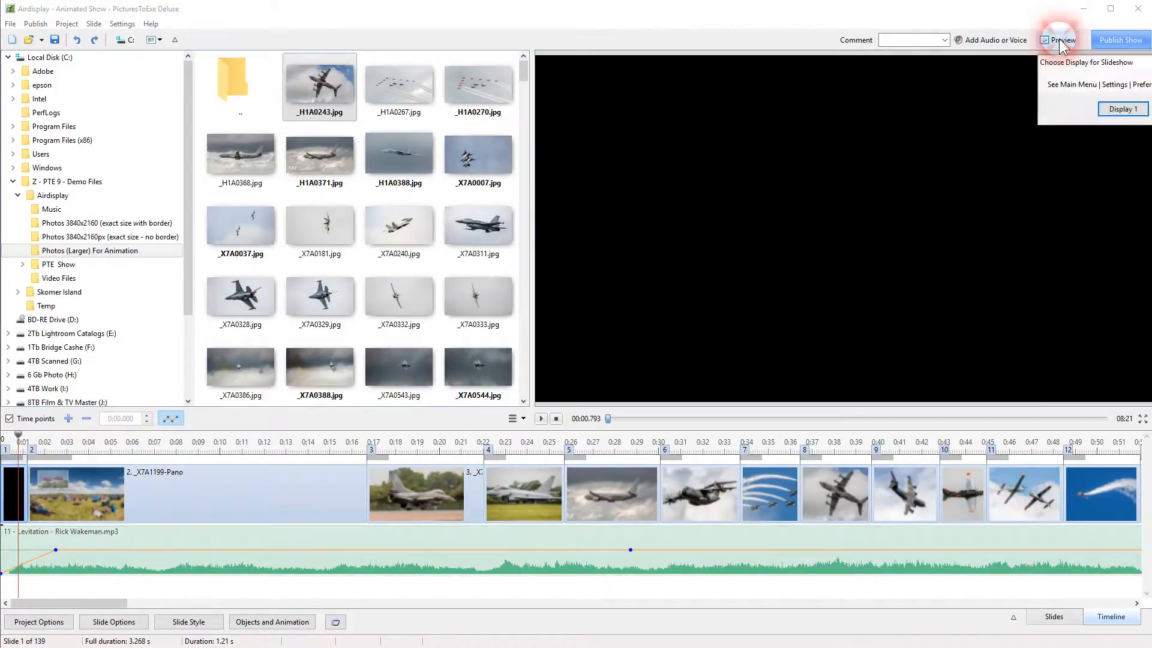
{"action": "left_click", "coordinate": [1110, 114]}
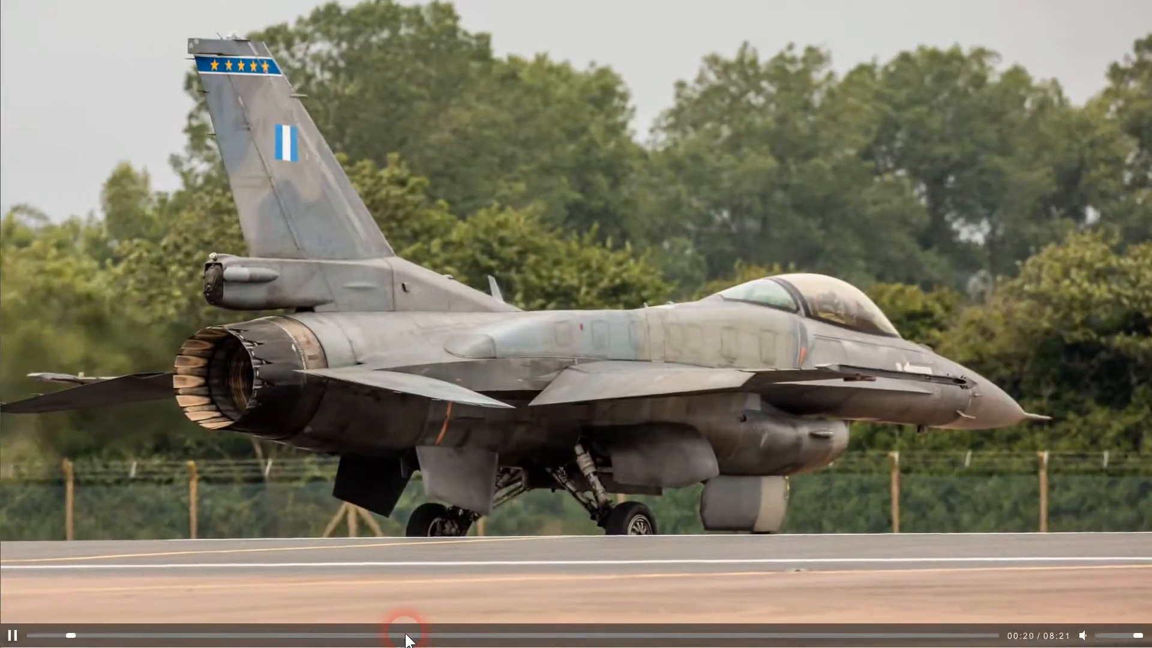
{"action": "left_click", "coordinate": [405, 634]}
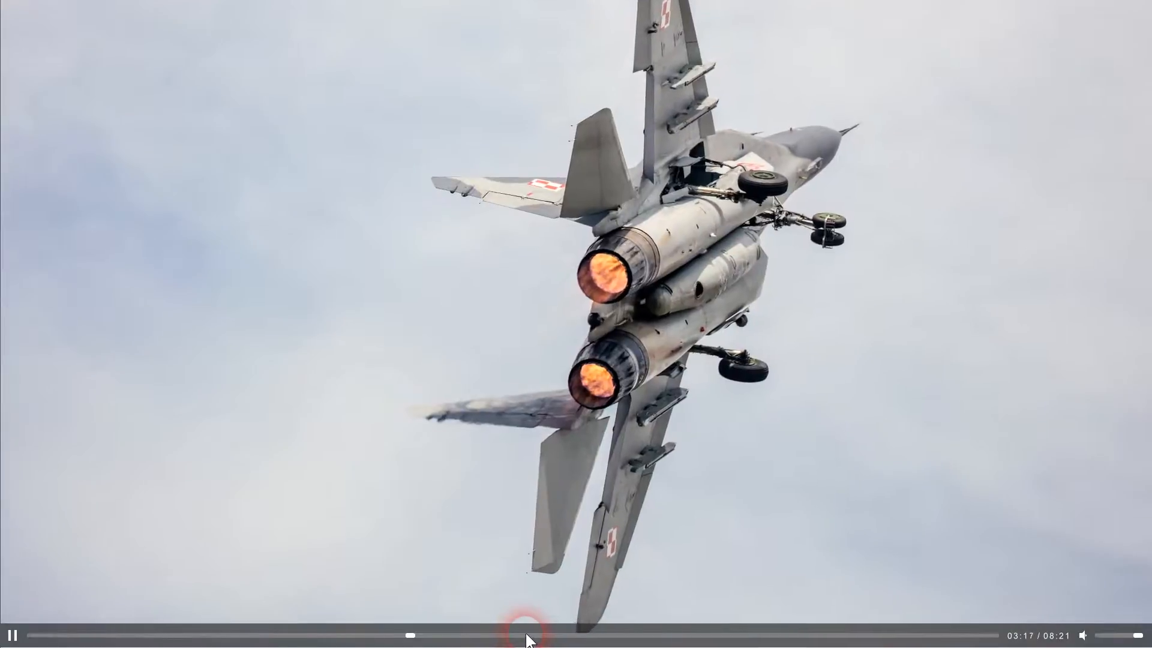
{"action": "left_click", "coordinate": [525, 635]}
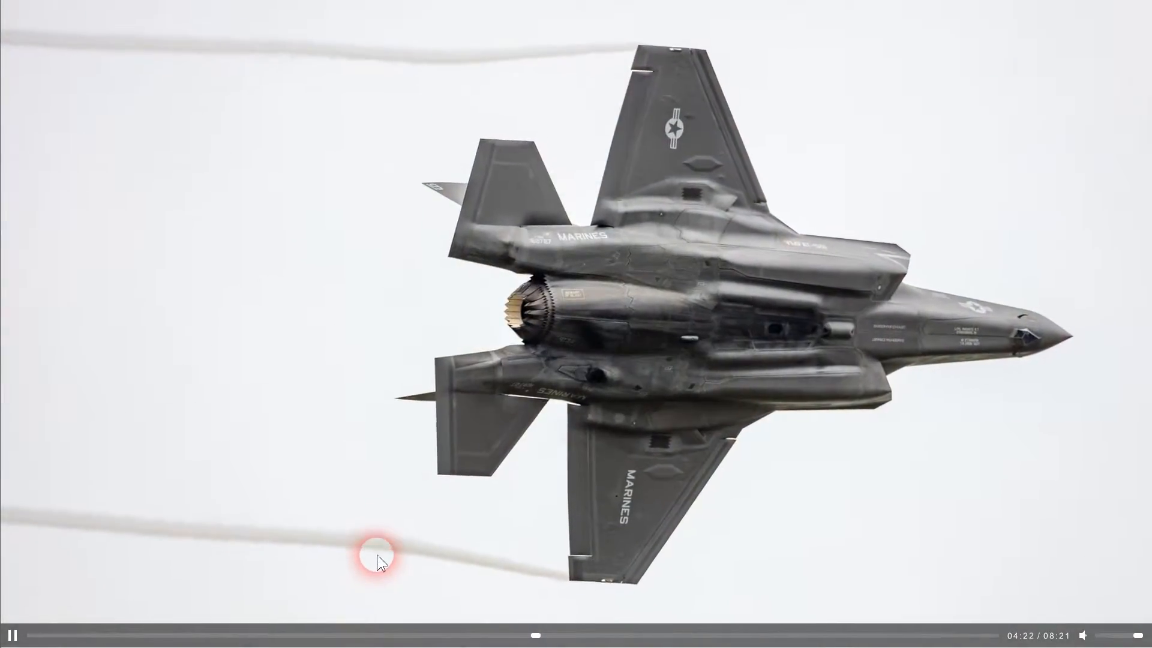
{"action": "left_click", "coordinate": [377, 554]}
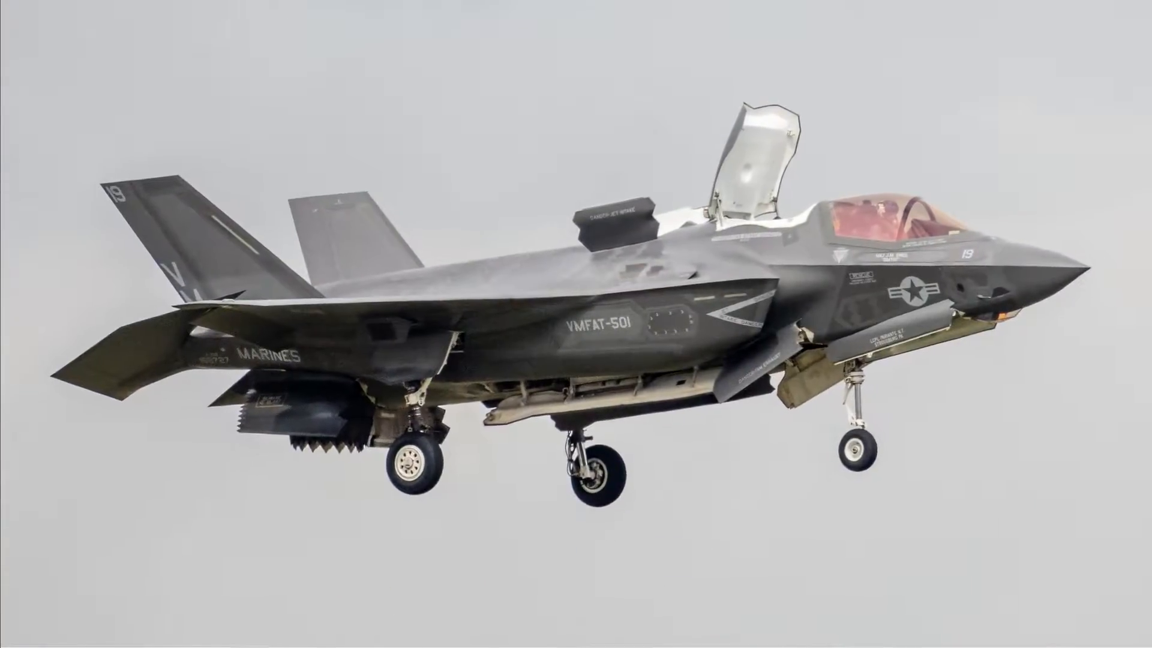
{"action": "key", "text": "Escape"}
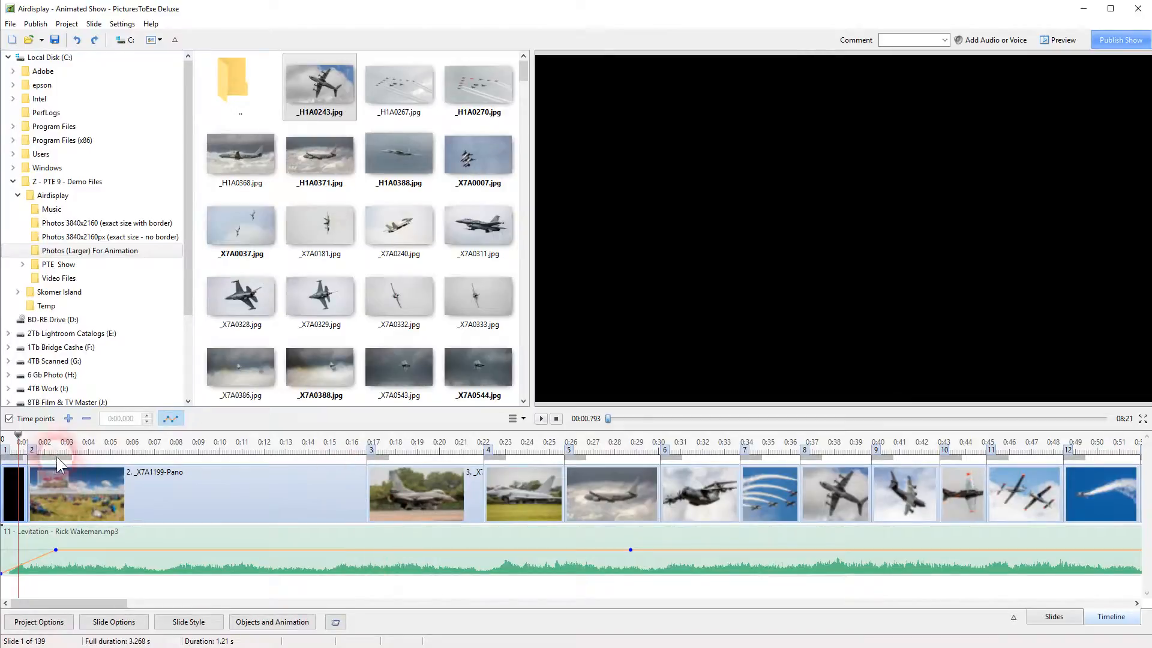
Open slide 2, the panorama, in Objects and Animation and scrub through its animation up to about 5.3 seconds
{"action": "left_click_drag", "start_coordinate": [18, 435], "coordinate": [54, 435]}
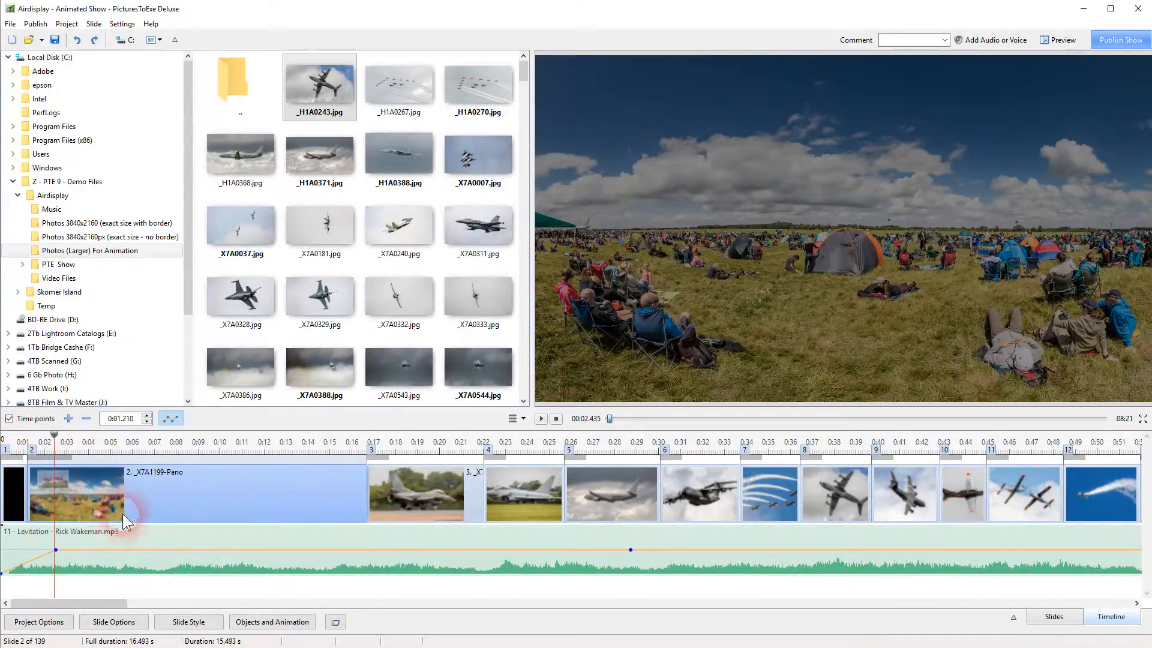
{"action": "left_click", "coordinate": [285, 624]}
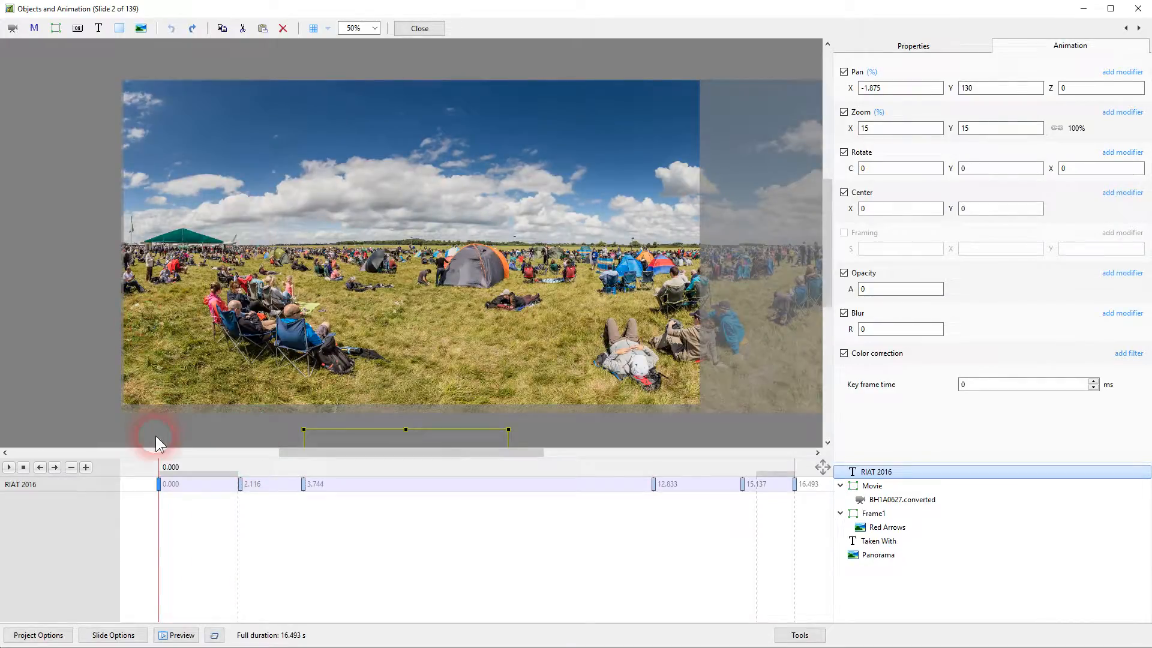
{"action": "left_click_drag", "start_coordinate": [168, 471], "coordinate": [366, 477]}
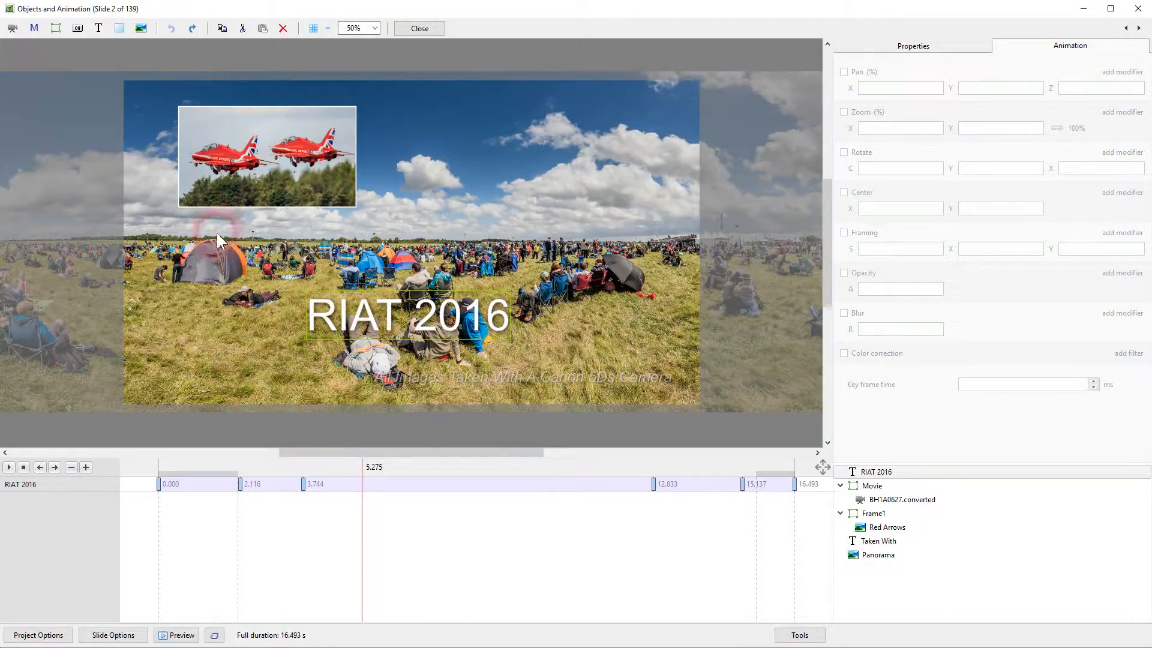
{"action": "left_click_drag", "start_coordinate": [362, 474], "coordinate": [175, 471]}
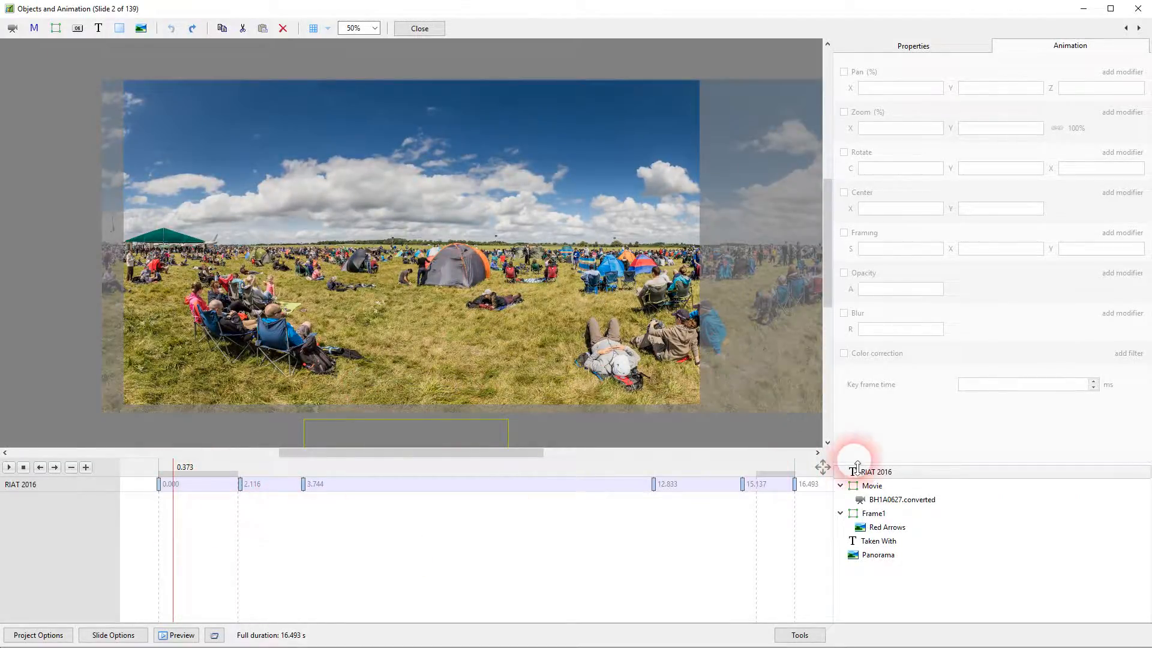
Select all objects from RIAT 2016 to Panorama and scrub to about 15.2 seconds to examine their keyframes
{"action": "left_click", "coordinate": [867, 474]}
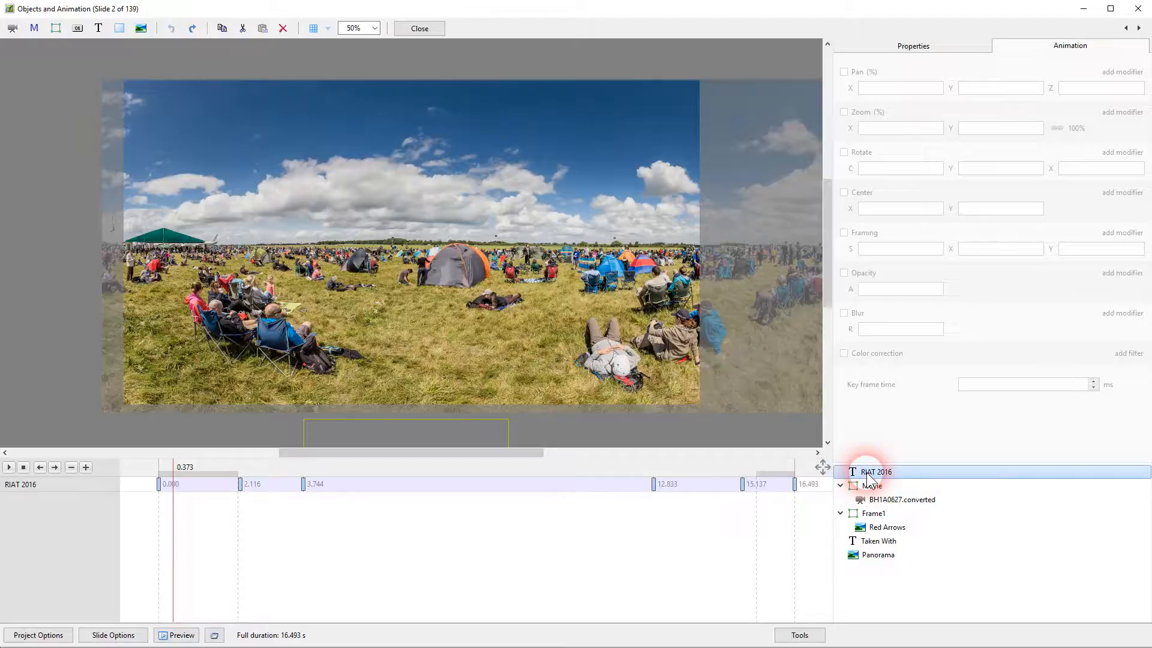
{"action": "left_click", "coordinate": [876, 555], "text": "shift"}
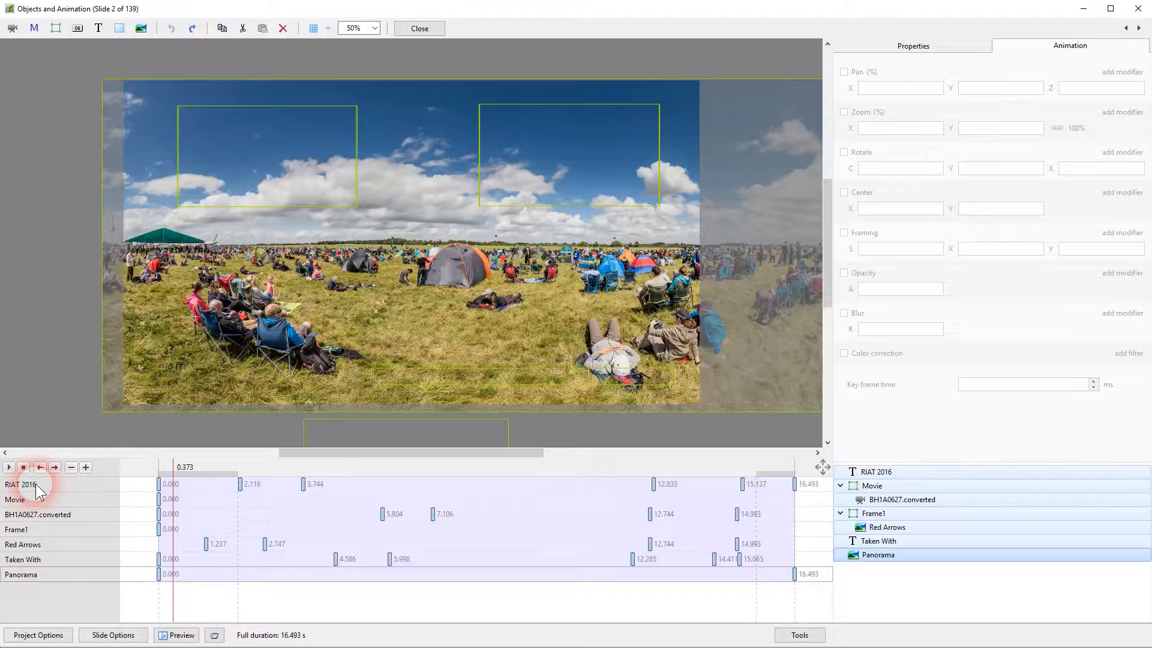
{"action": "left_click_drag", "start_coordinate": [184, 467], "coordinate": [350, 467]}
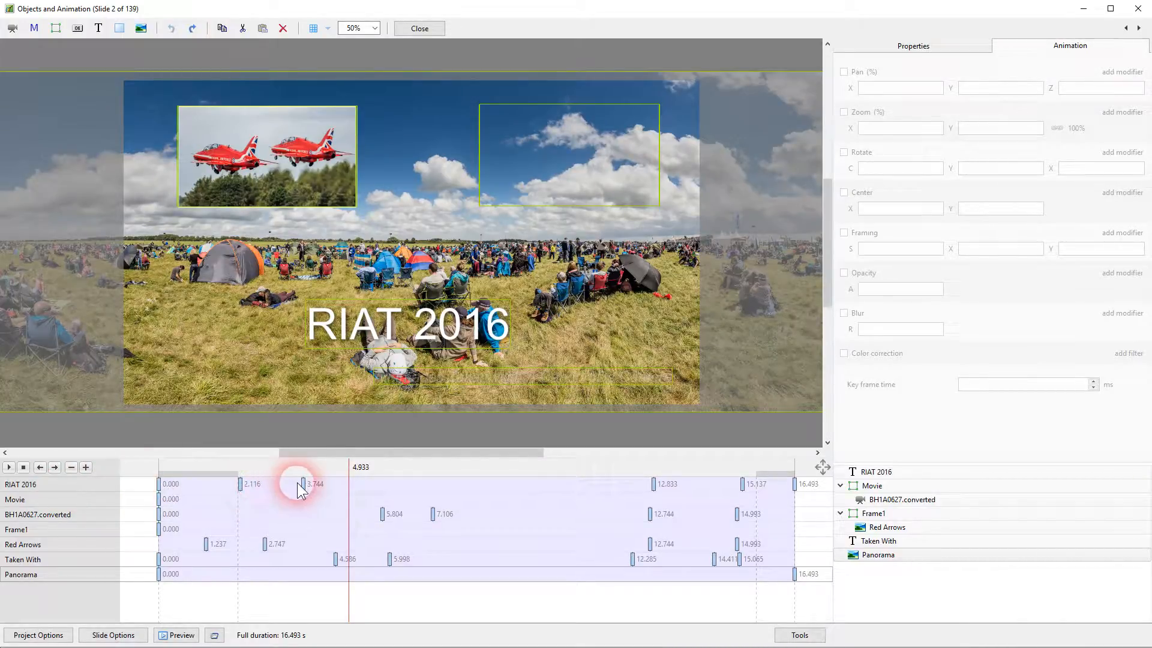
{"action": "left_click_drag", "start_coordinate": [350, 474], "coordinate": [744, 483]}
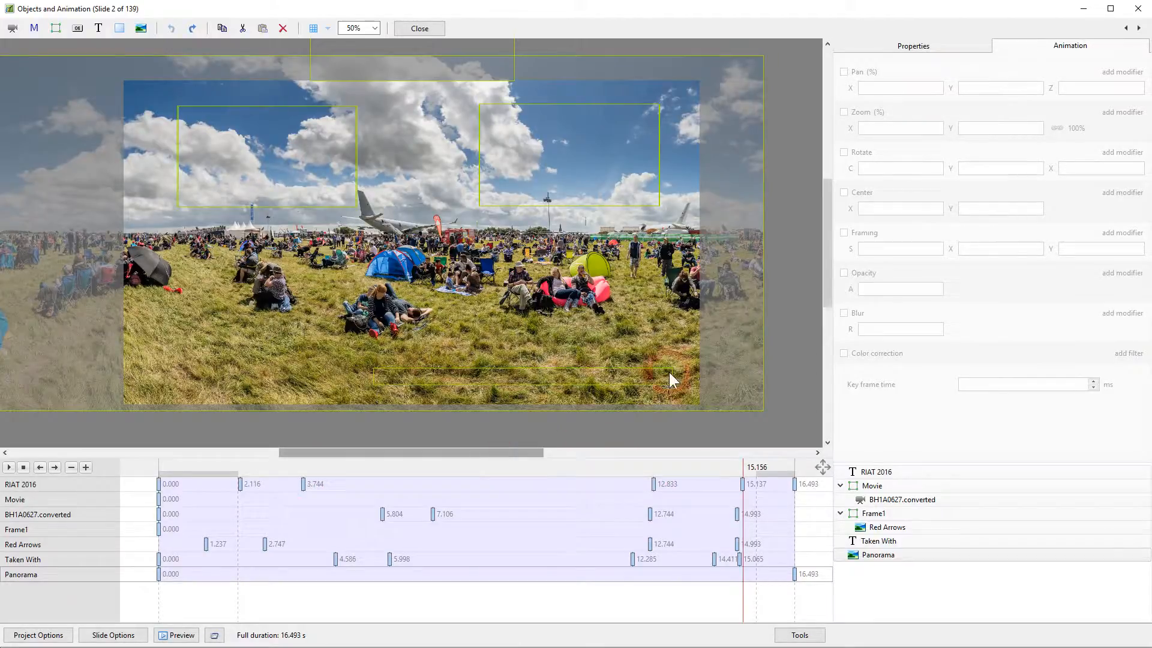
Go to slide 3, compare the jet's pan and zoom at its first and last keyframes, and play the animation
{"action": "left_click", "coordinate": [1139, 28]}
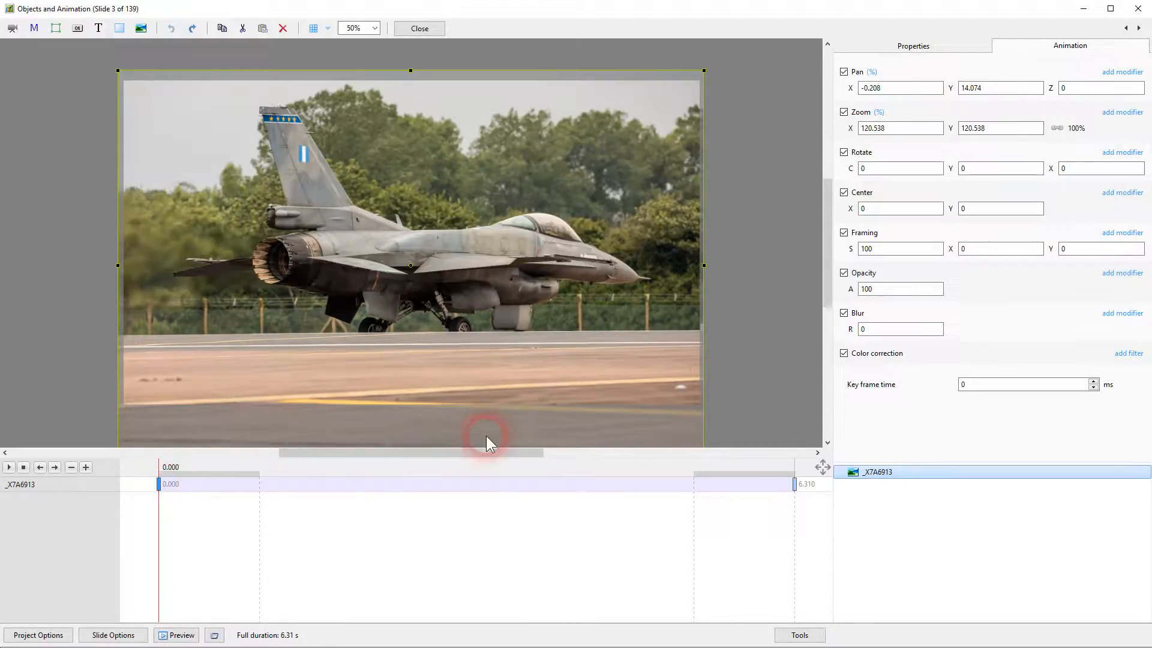
{"action": "left_click", "coordinate": [796, 484]}
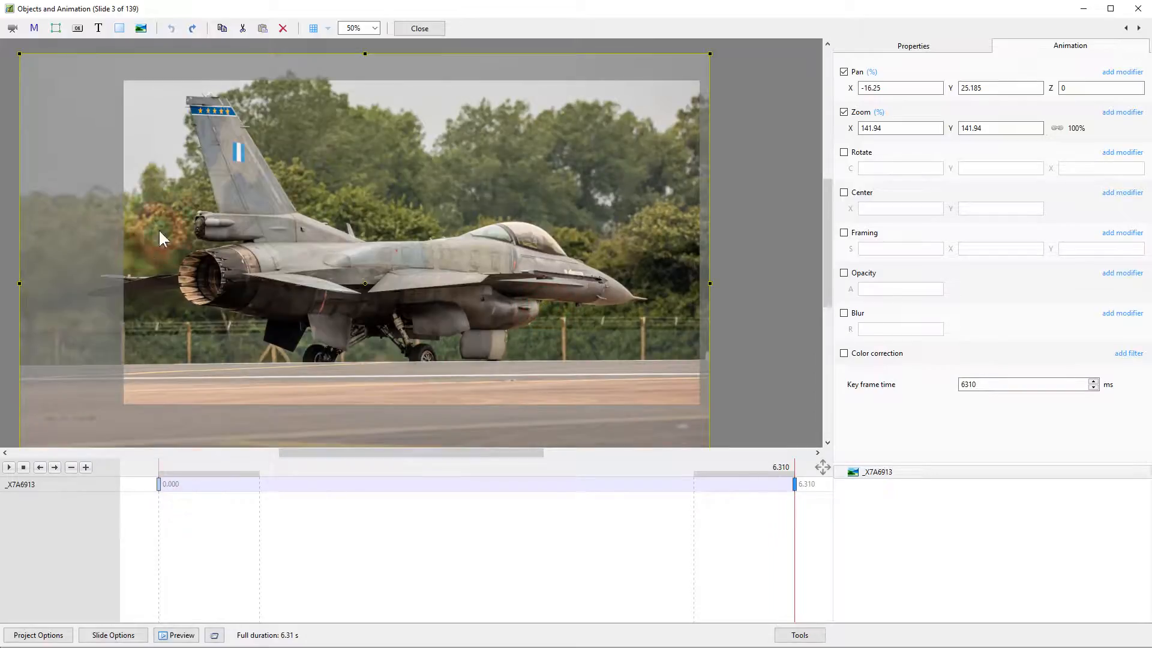
{"action": "left_click", "coordinate": [159, 484]}
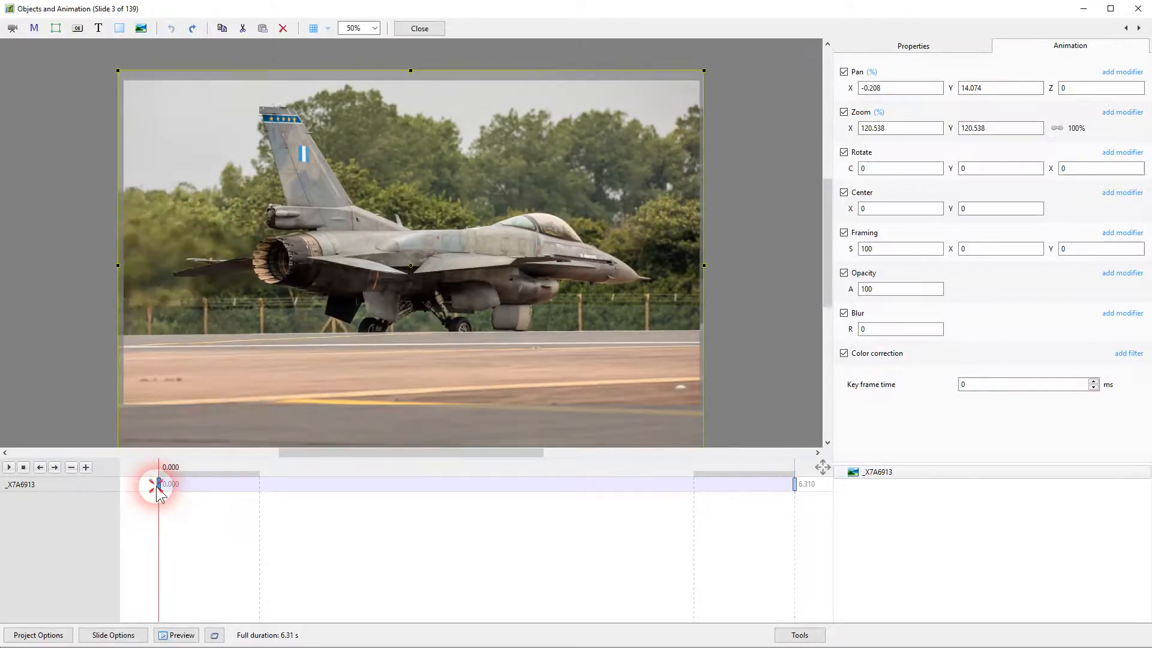
{"action": "left_click", "coordinate": [795, 484]}
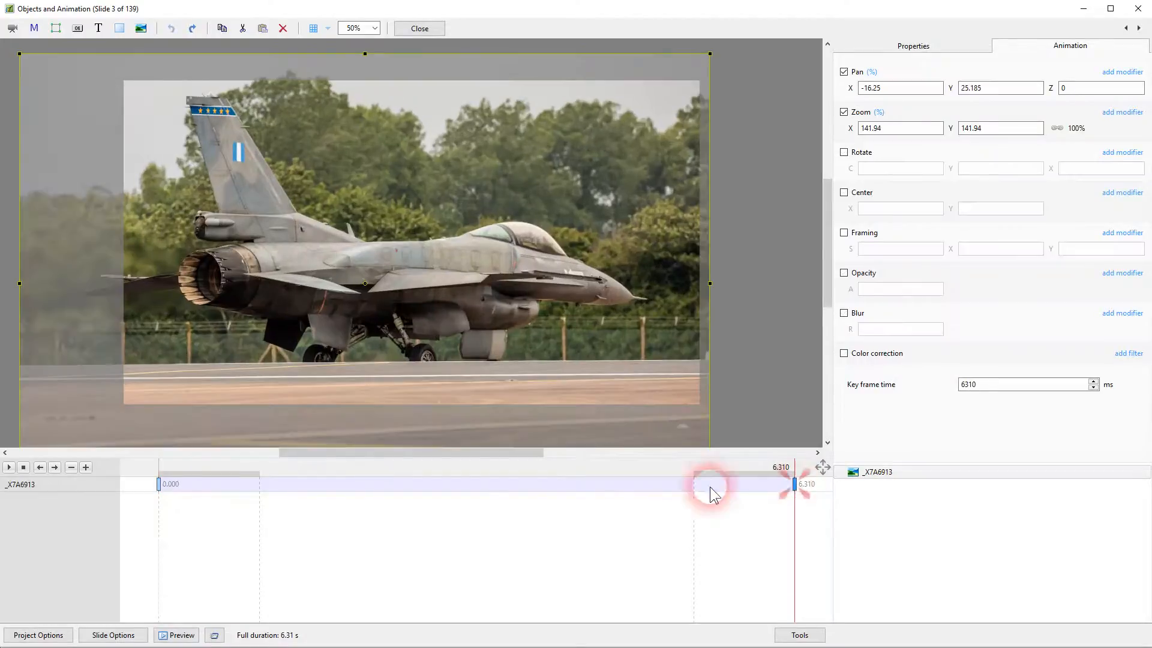
{"action": "left_click", "coordinate": [159, 486]}
{"action": "left_click", "coordinate": [8, 467]}
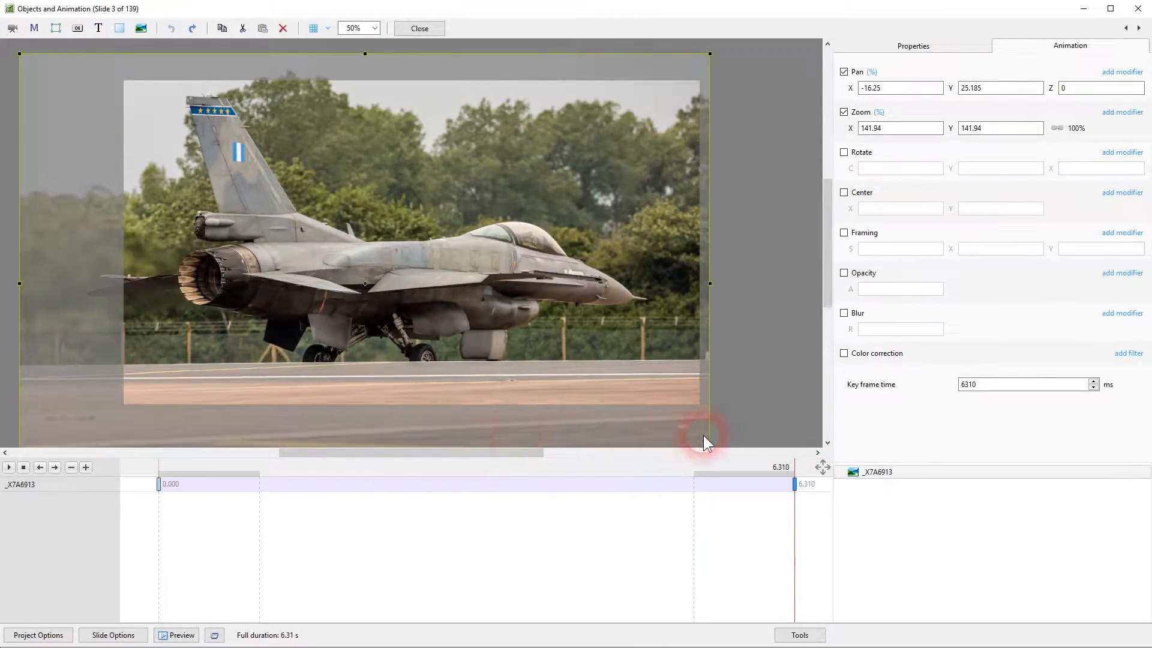
Go back to slide 2 and delete all its objects from RIAT 2016 through Panorama
{"action": "left_click", "coordinate": [1126, 30]}
{"action": "left_click", "coordinate": [732, 163]}
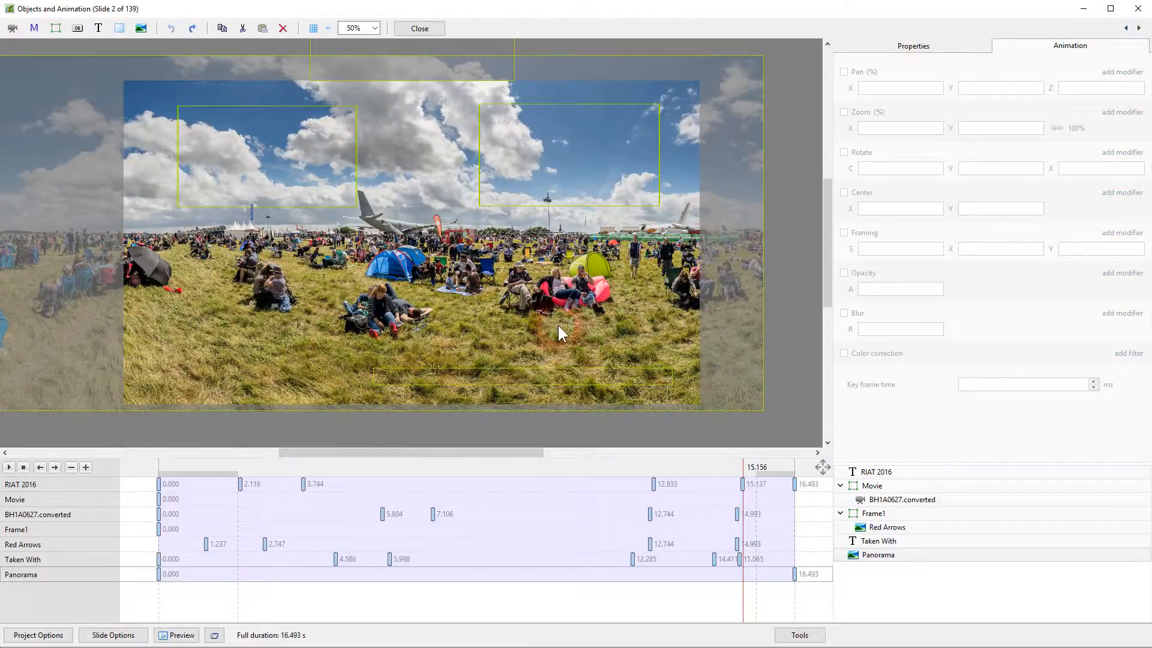
{"action": "left_click", "coordinate": [885, 474]}
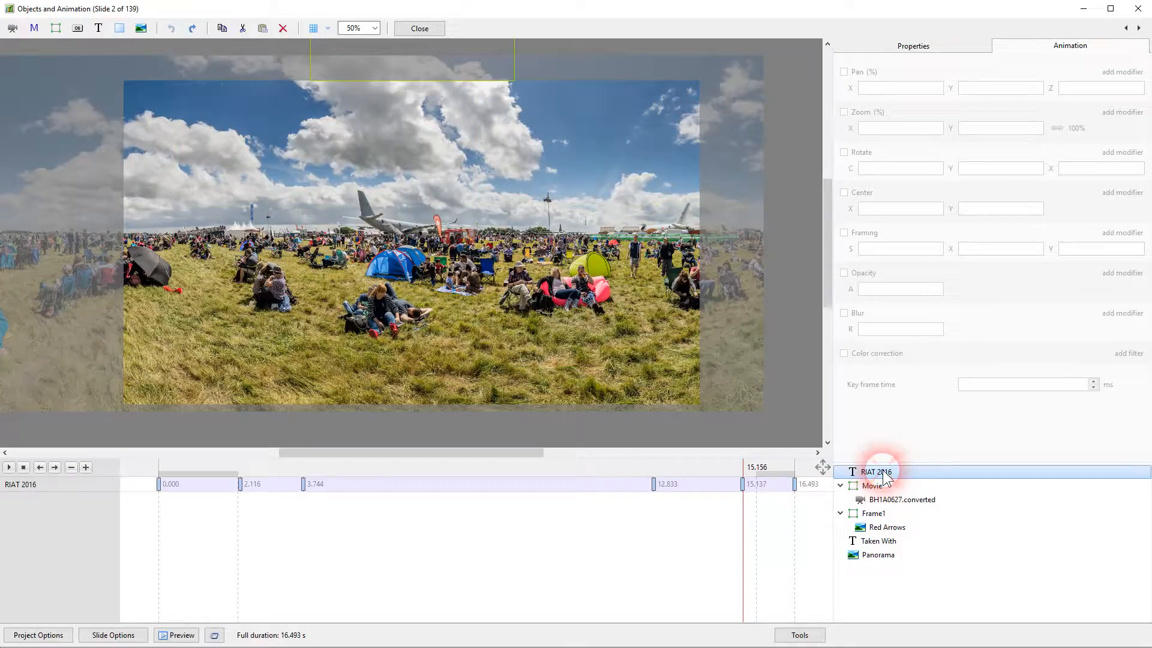
{"action": "left_click", "coordinate": [879, 555], "text": "shift"}
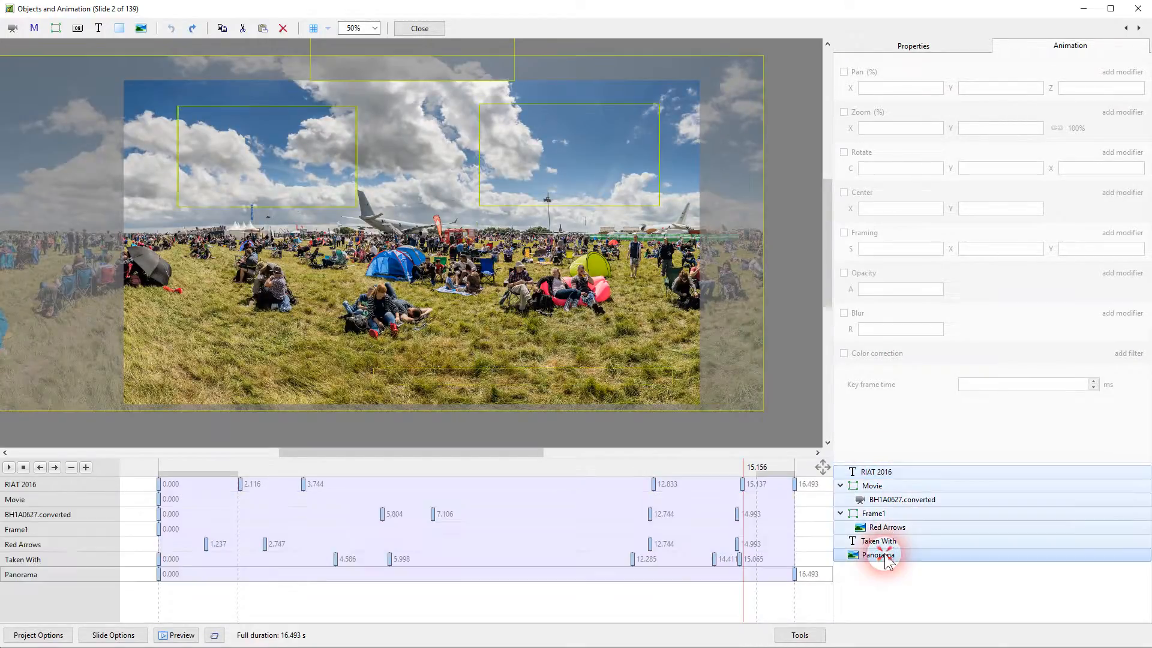
{"action": "key", "text": "Delete"}
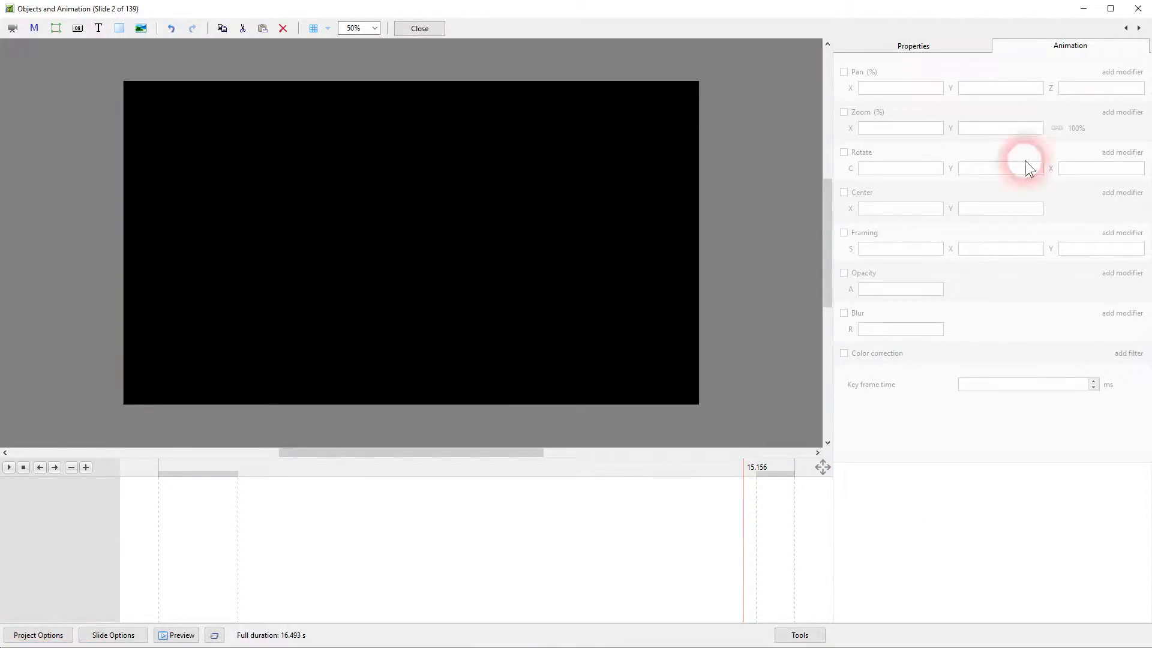
Delete the final key frame of the jet image on slide 3 and of the jet image on slide 4
{"action": "left_click", "coordinate": [1139, 29]}
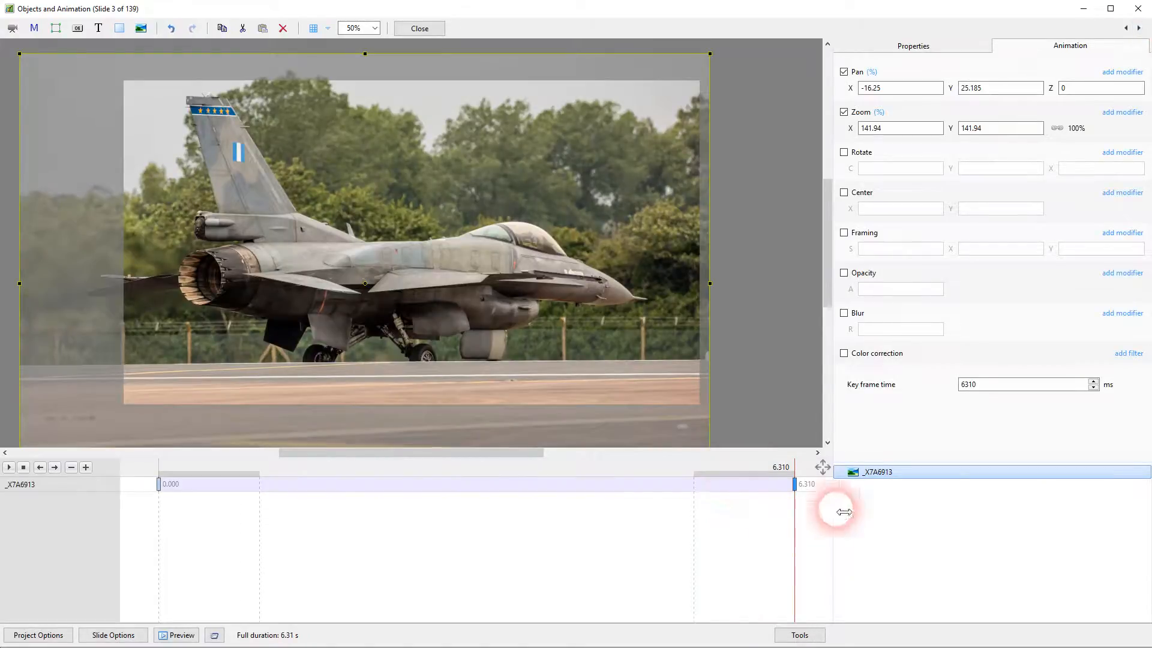
{"action": "left_click", "coordinate": [795, 485]}
{"action": "key", "text": "Delete"}
{"action": "left_click", "coordinate": [1139, 28]}
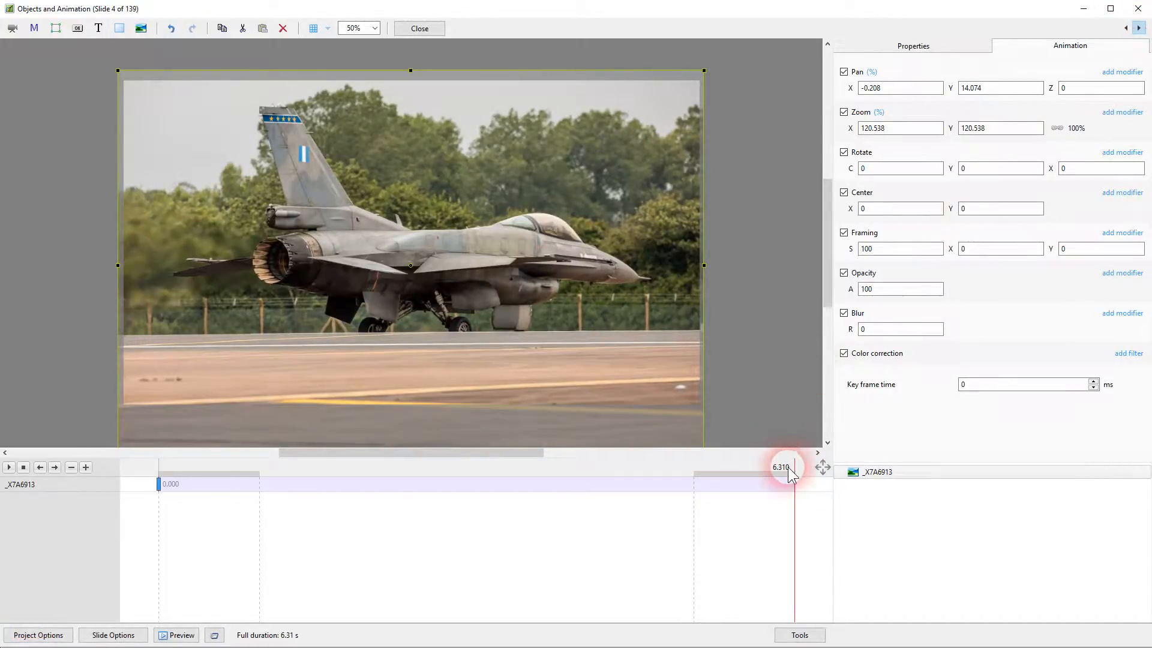
{"action": "left_click", "coordinate": [795, 484]}
{"action": "key", "text": "Delete"}
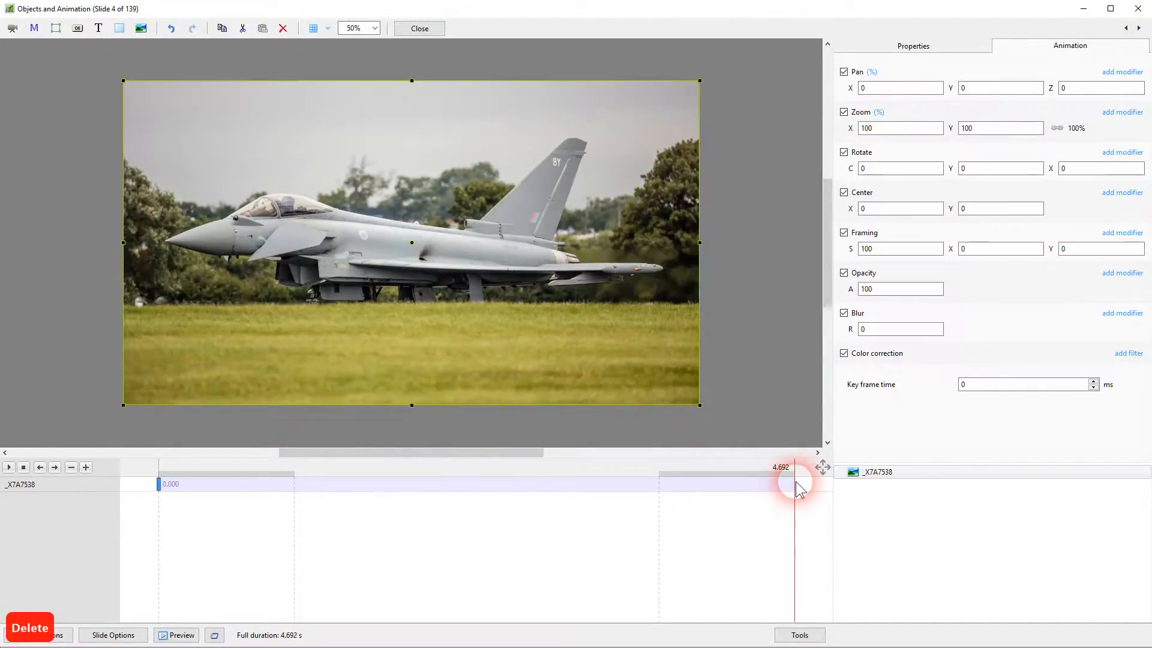
{"action": "left_click", "coordinate": [805, 478]}
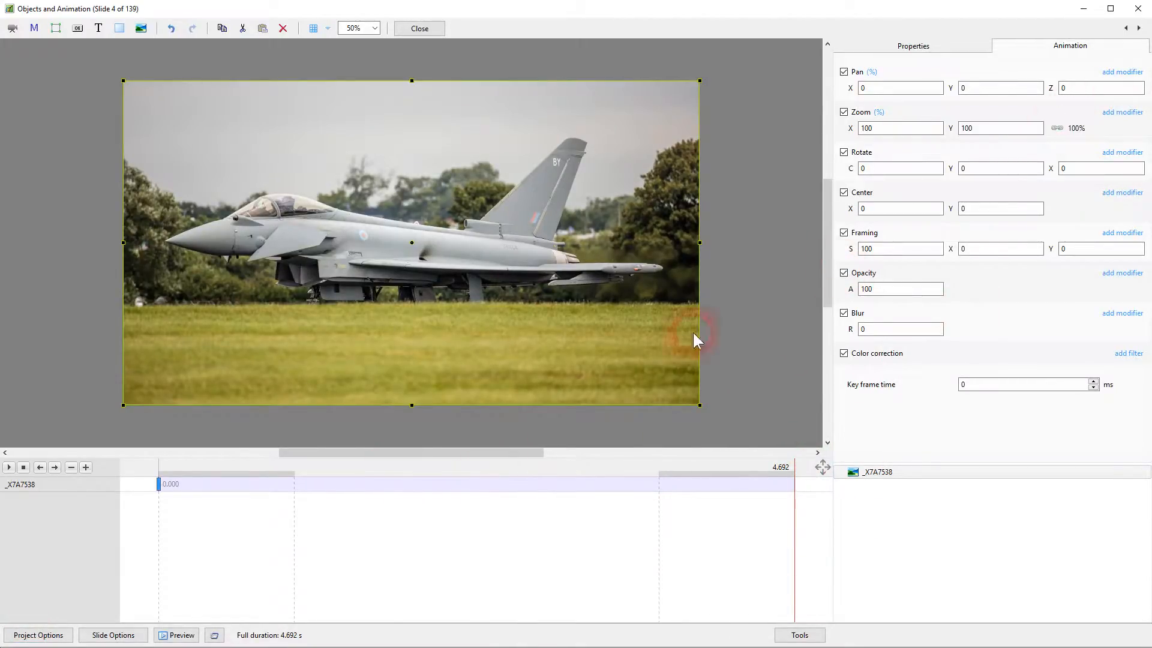
Go back to slide 1 and scrub through its timeline to about 3.26 seconds
{"action": "left_click", "coordinate": [1125, 28]}
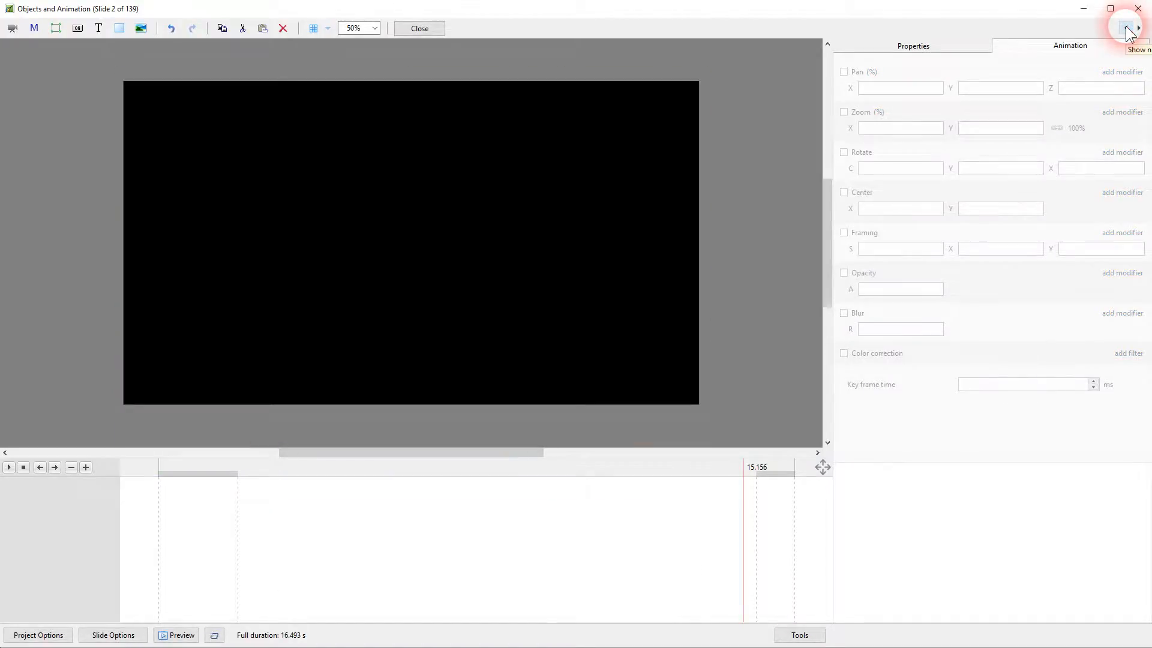
{"action": "left_click", "coordinate": [1127, 29]}
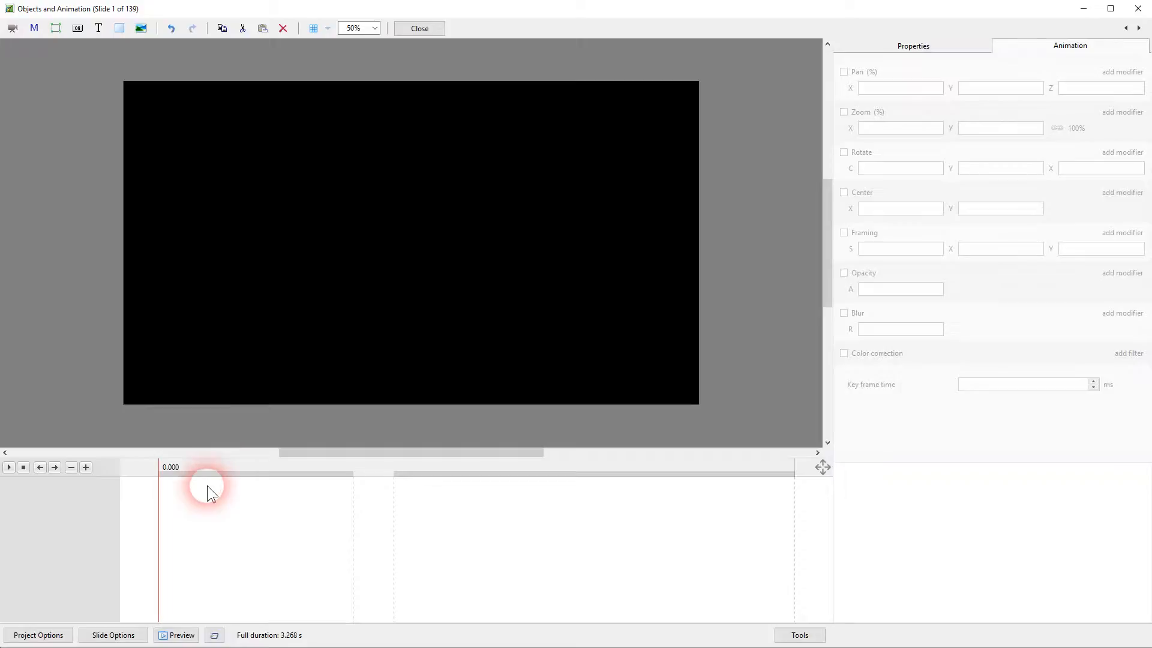
{"action": "left_click", "coordinate": [184, 454]}
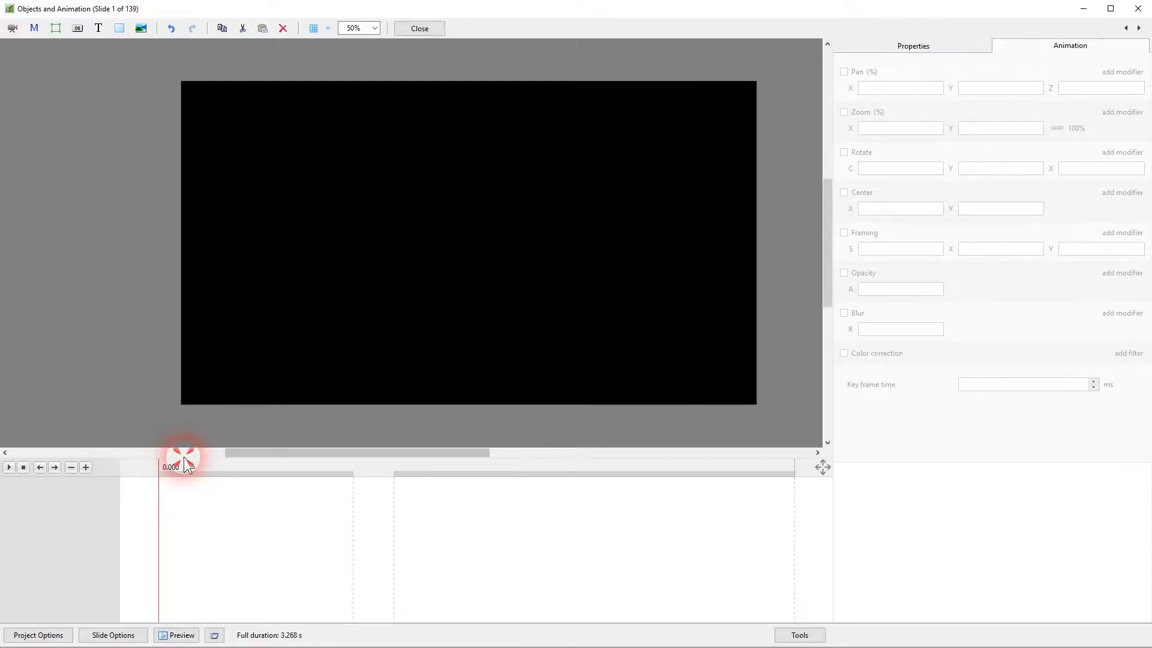
{"action": "left_click_drag", "start_coordinate": [188, 467], "coordinate": [792, 466]}
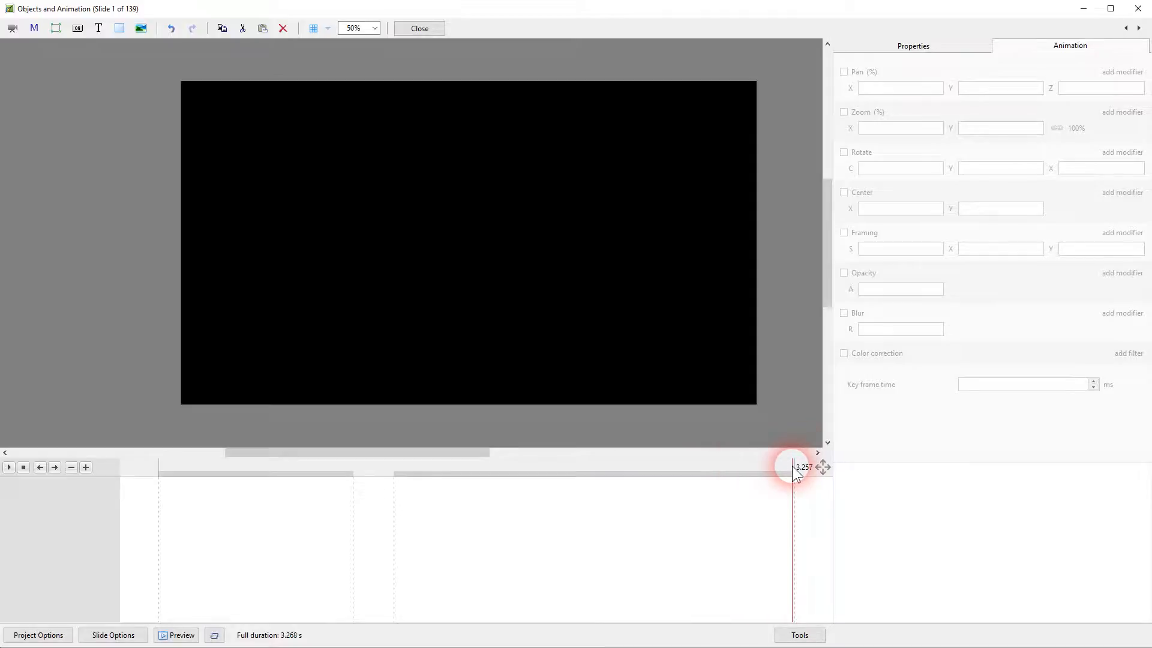
{"action": "left_click", "coordinate": [1126, 30]}
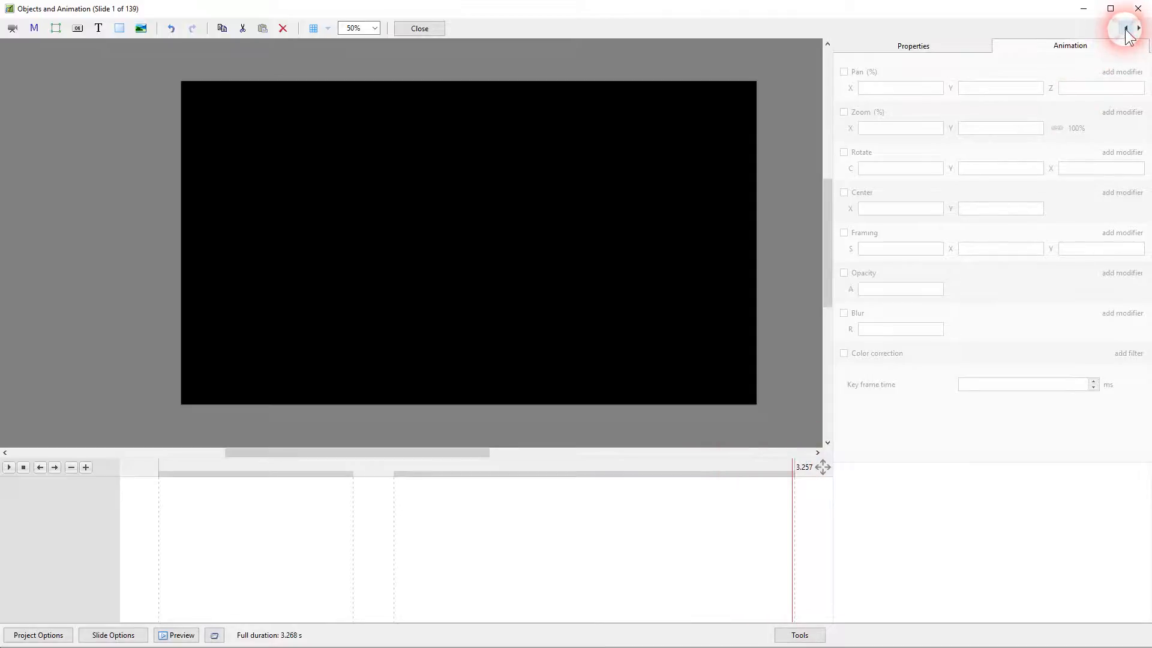
Return to slide 2, move the playhead to 0 seconds, and add the image _X7A1199-Pano smaller.jpg
{"action": "left_click", "coordinate": [1139, 29]}
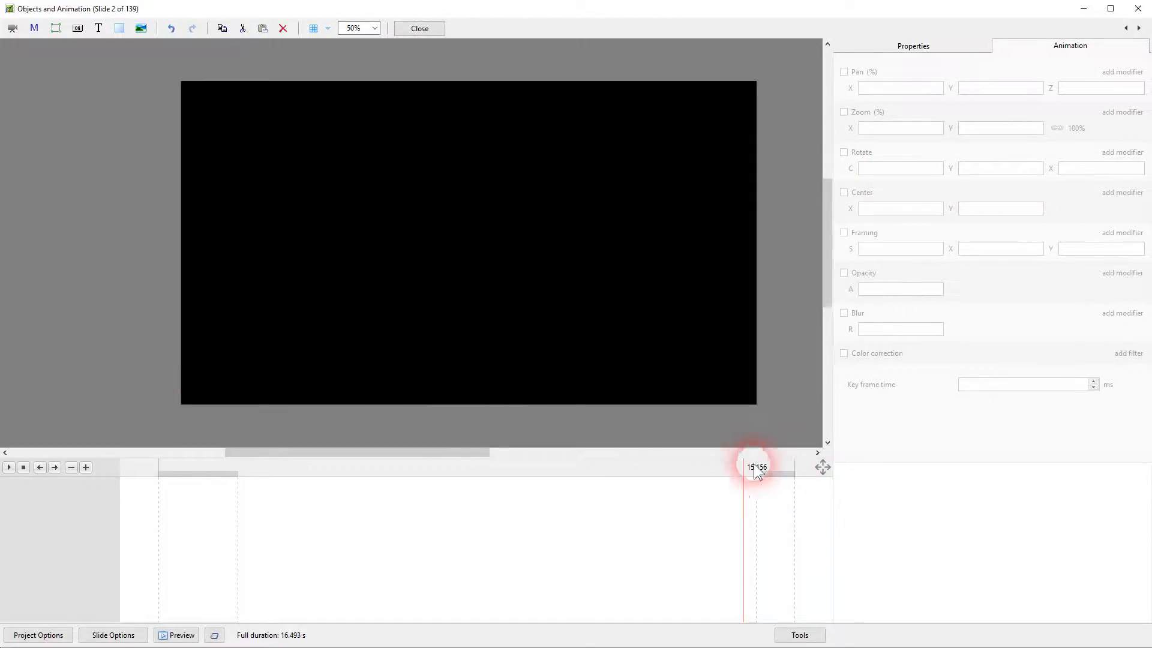
{"action": "left_click_drag", "start_coordinate": [764, 459], "coordinate": [157, 466]}
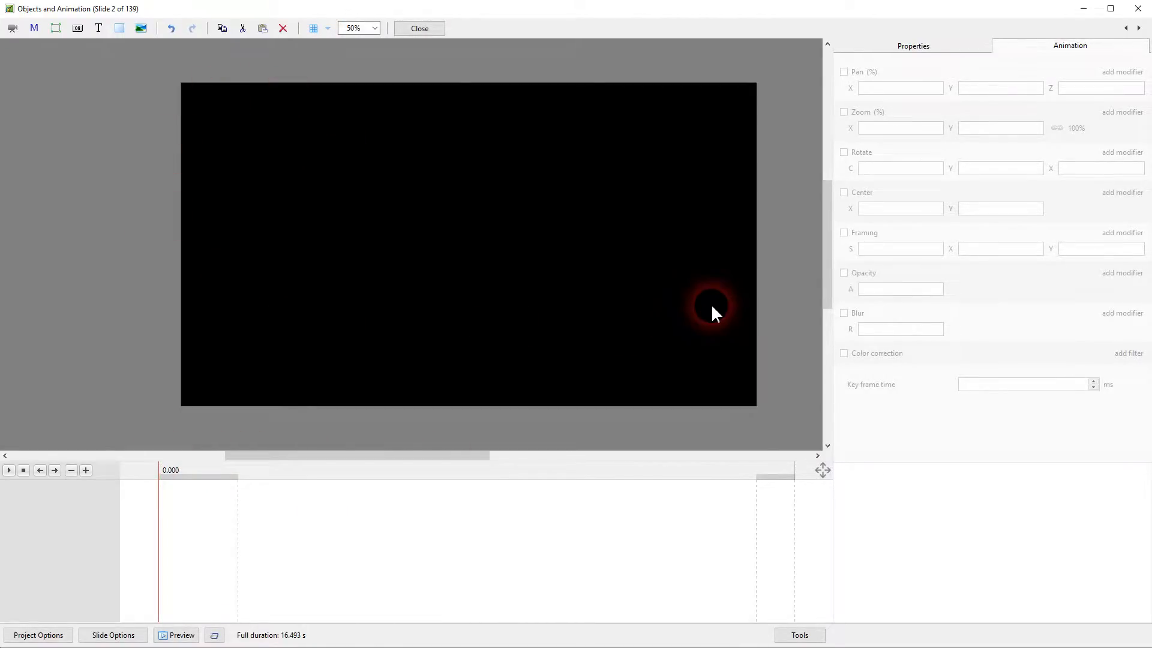
{"action": "left_click", "coordinate": [377, 28]}
{"action": "left_click", "coordinate": [381, 135]}
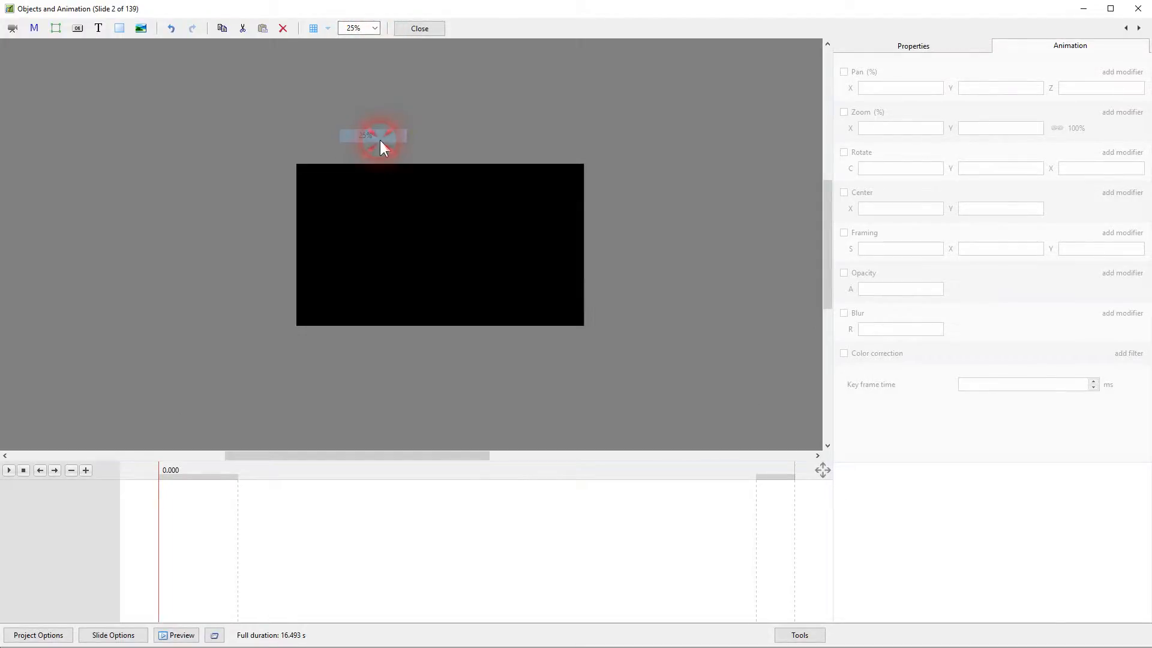
{"action": "left_click", "coordinate": [139, 28]}
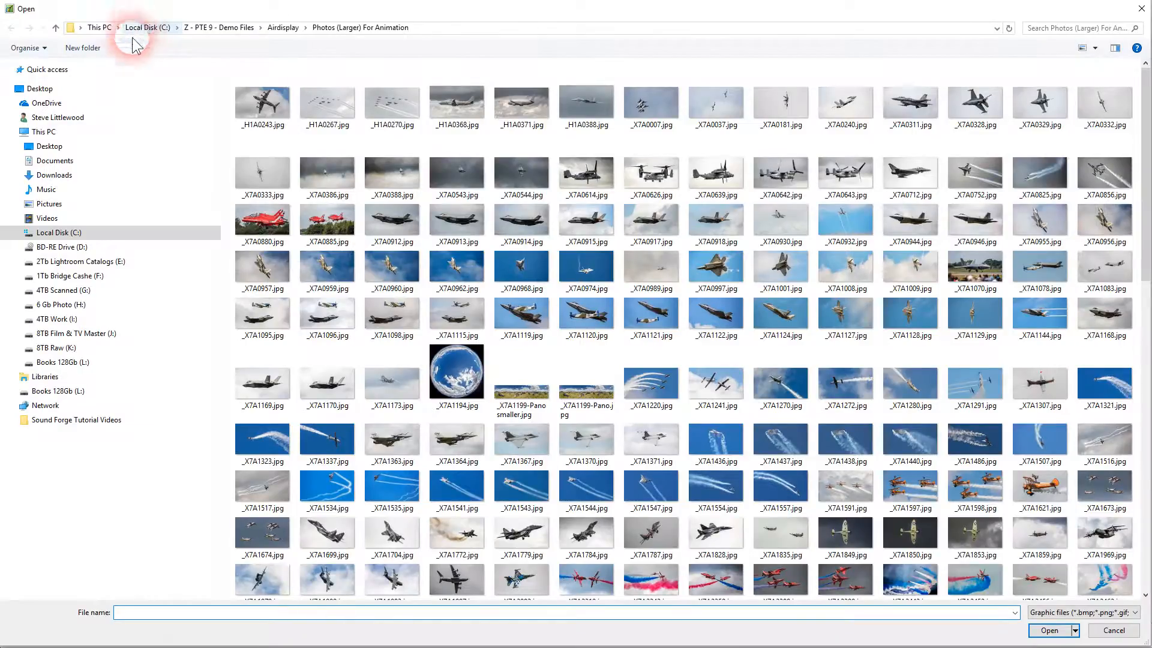
{"action": "left_click", "coordinate": [525, 384]}
{"action": "left_click", "coordinate": [1049, 630]}
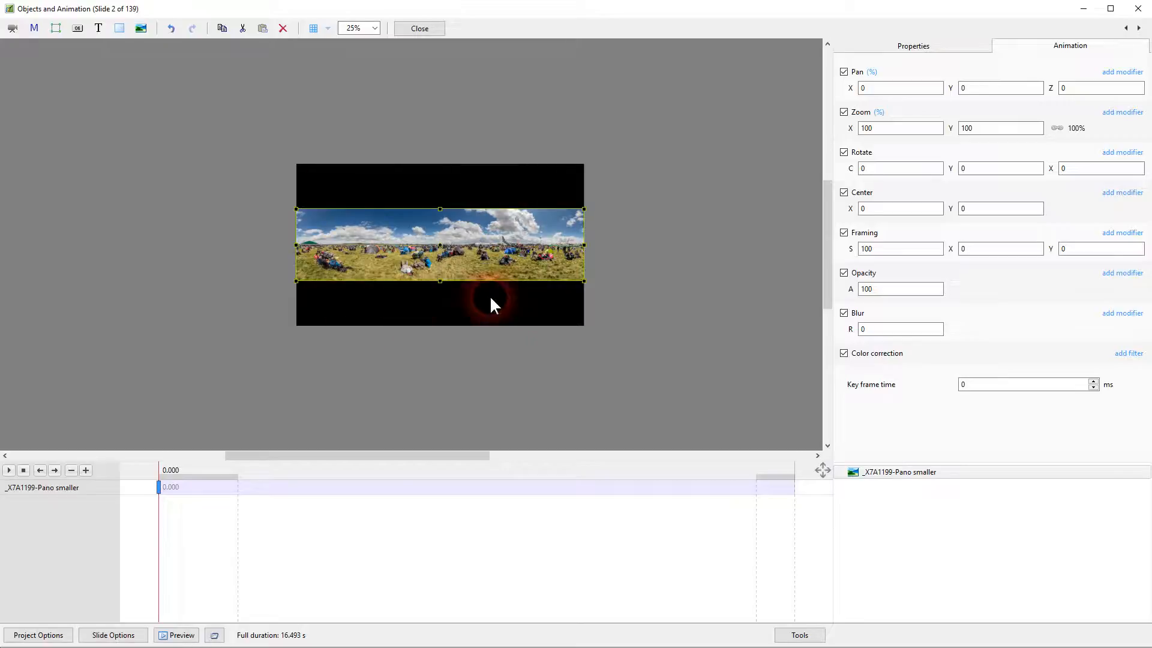
At the first key frame, enlarge the panorama to about 233% and pan it to about X 131, Y 0.7 so its left end fills the slide
{"action": "left_click_drag", "start_coordinate": [591, 214], "coordinate": [729, 168]}
{"action": "left_click", "coordinate": [274, 205]}
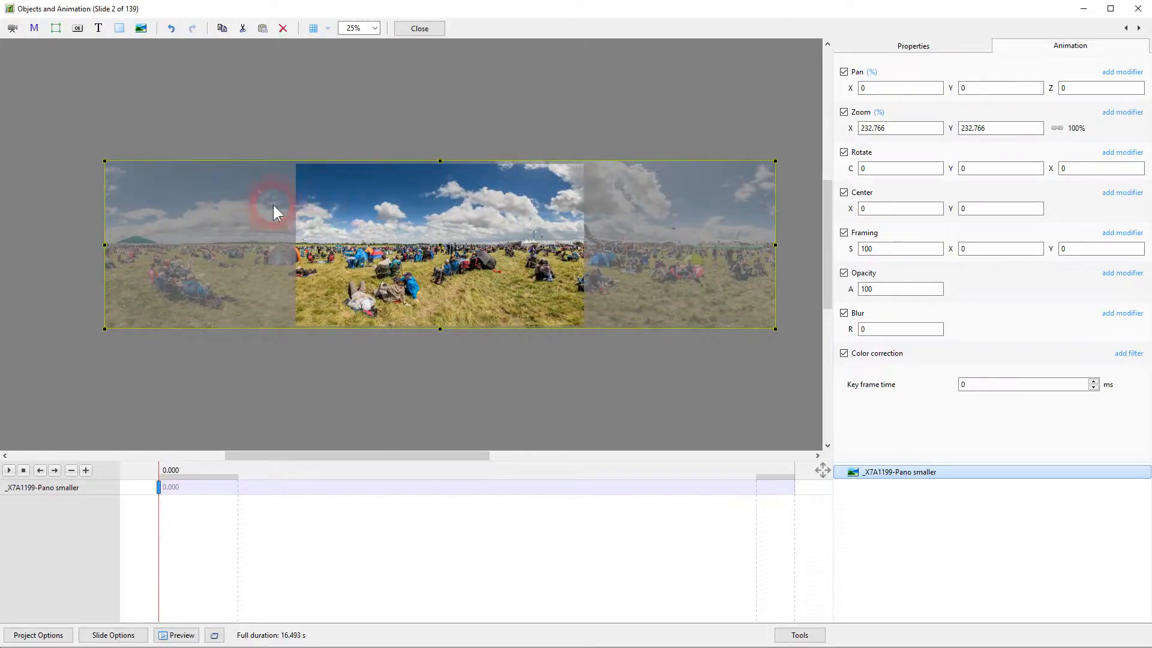
{"action": "left_click_drag", "start_coordinate": [180, 215], "coordinate": [369, 214]}
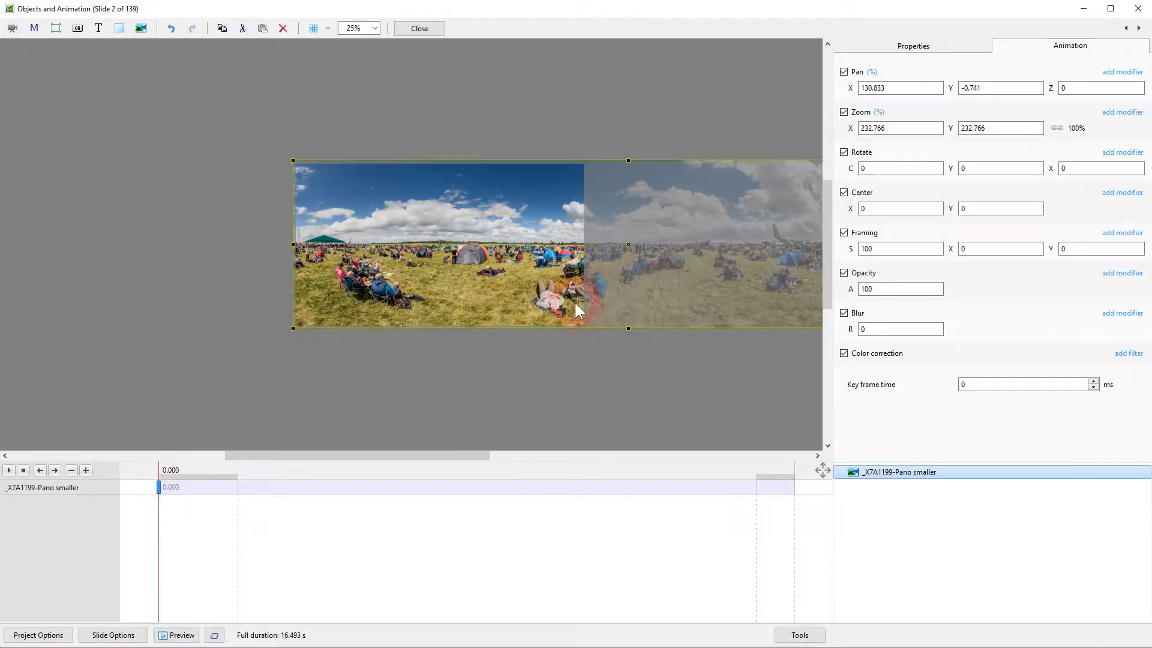
{"action": "left_click_drag", "start_coordinate": [626, 210], "coordinate": [626, 210]}
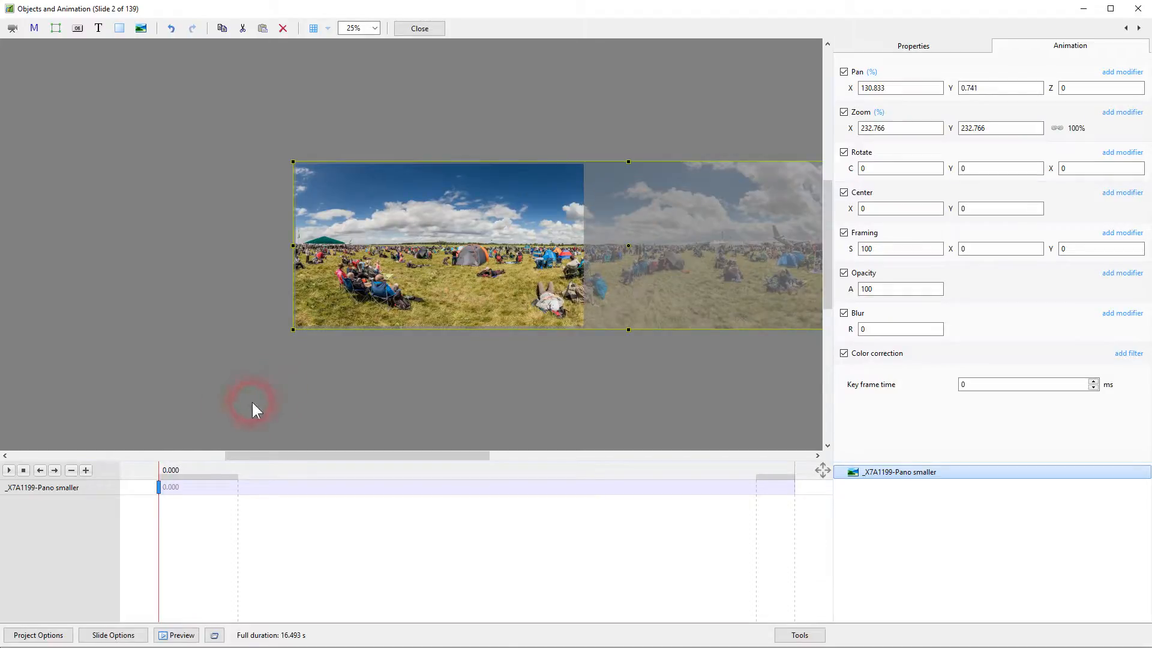
Add a panorama key frame at 16493 ms and pan the image there to about X -131, Y 4
{"action": "right_click", "coordinate": [160, 493]}
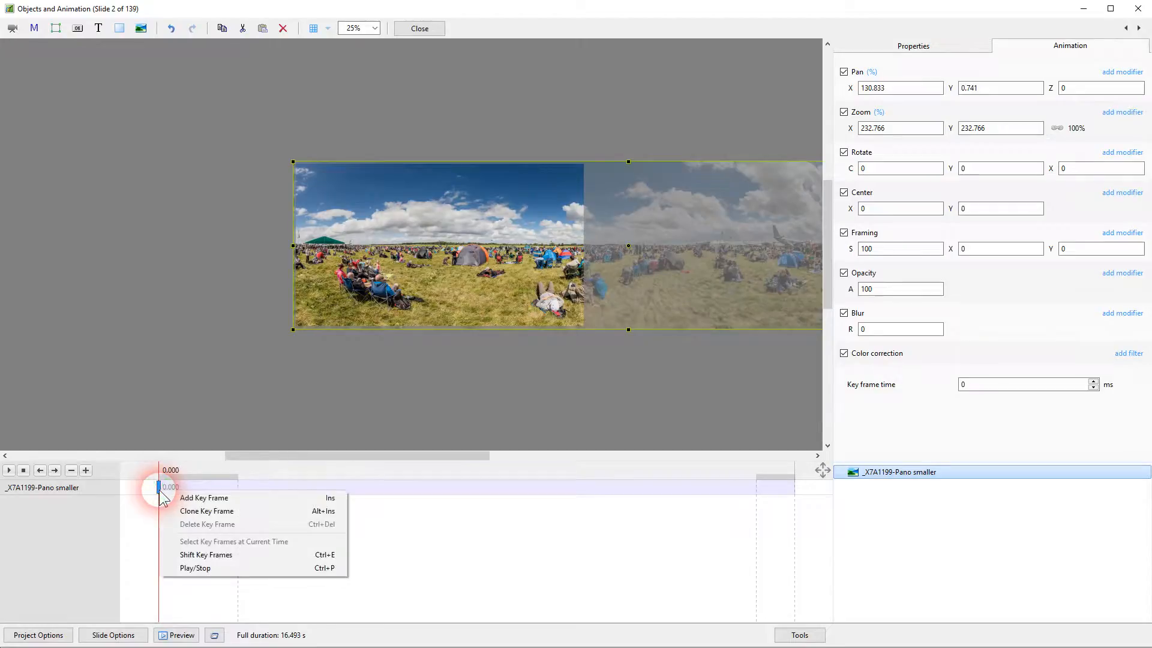
{"action": "left_click", "coordinate": [207, 497]}
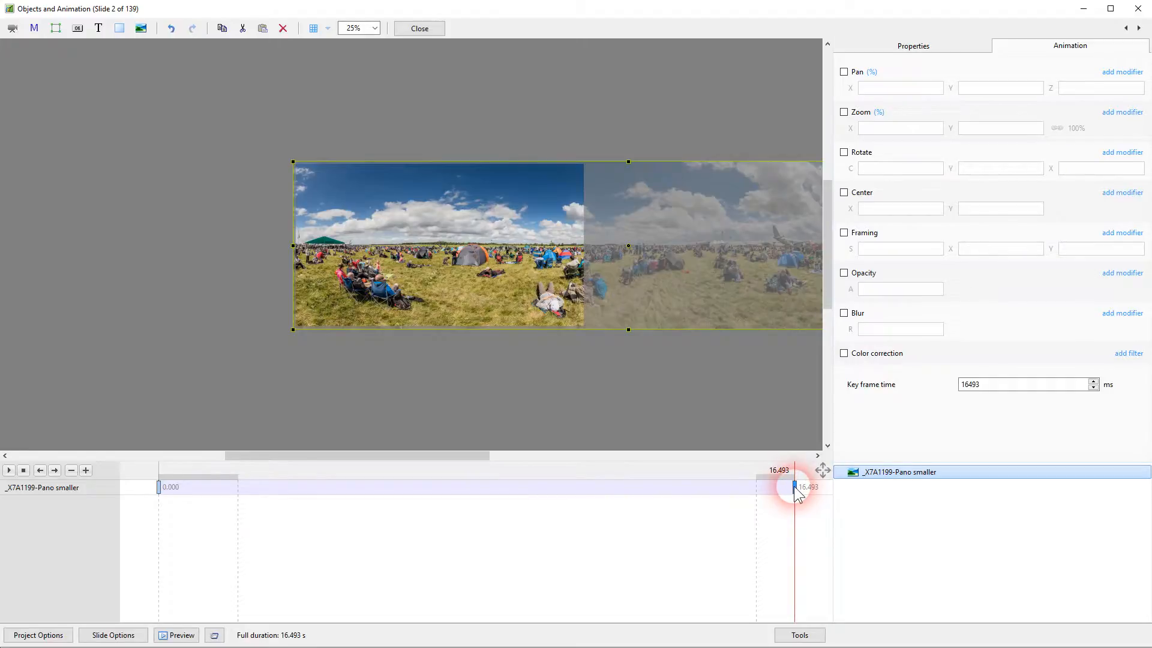
{"action": "left_click_drag", "start_coordinate": [777, 297], "coordinate": [401, 307]}
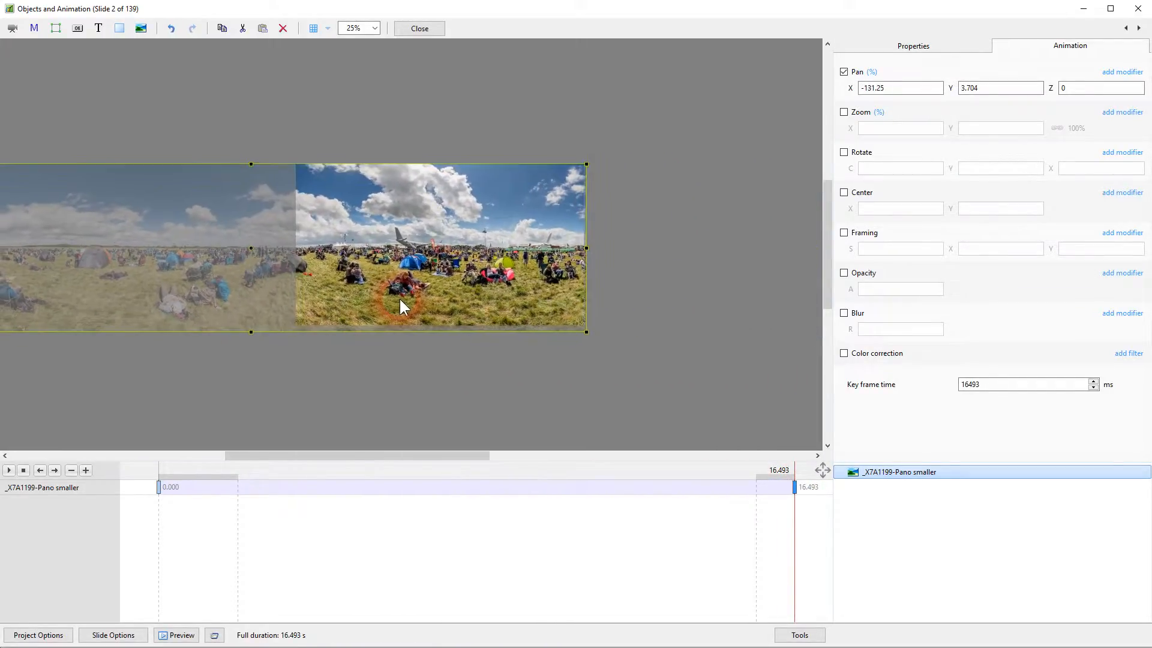
Enlarge the panorama at its last key frame to about 297% and reposition it to about X -195, Y -28
{"action": "left_click_drag", "start_coordinate": [585, 164], "coordinate": [627, 141]}
{"action": "left_click_drag", "start_coordinate": [617, 198], "coordinate": [516, 167]}
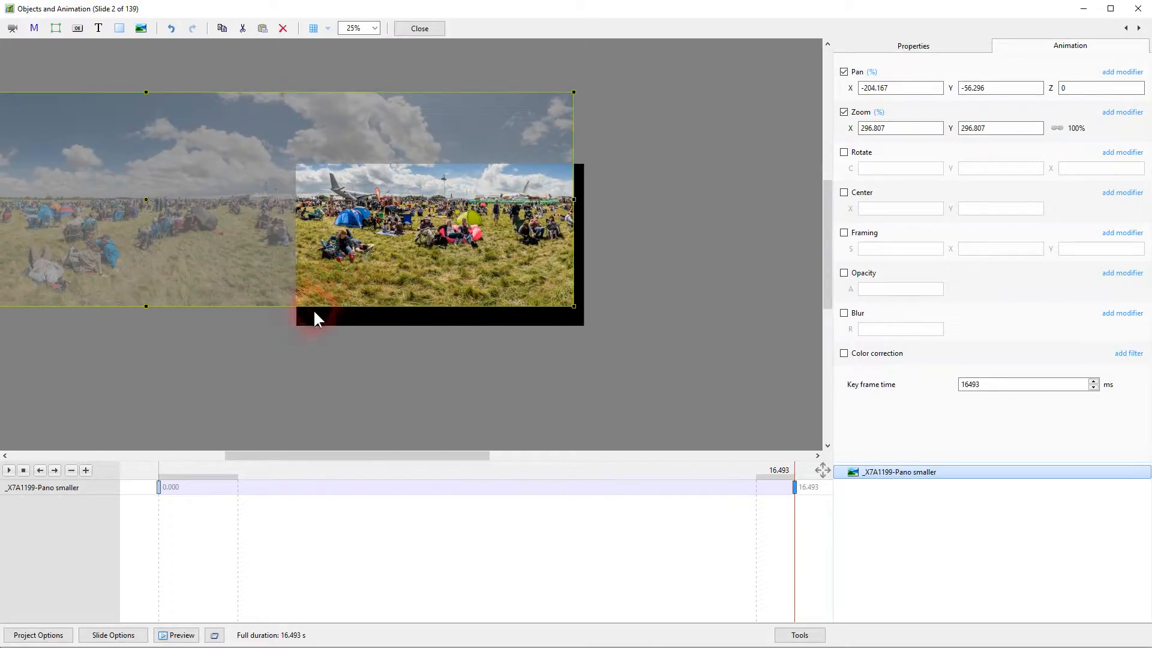
{"action": "left_click_drag", "start_coordinate": [542, 270], "coordinate": [552, 290]}
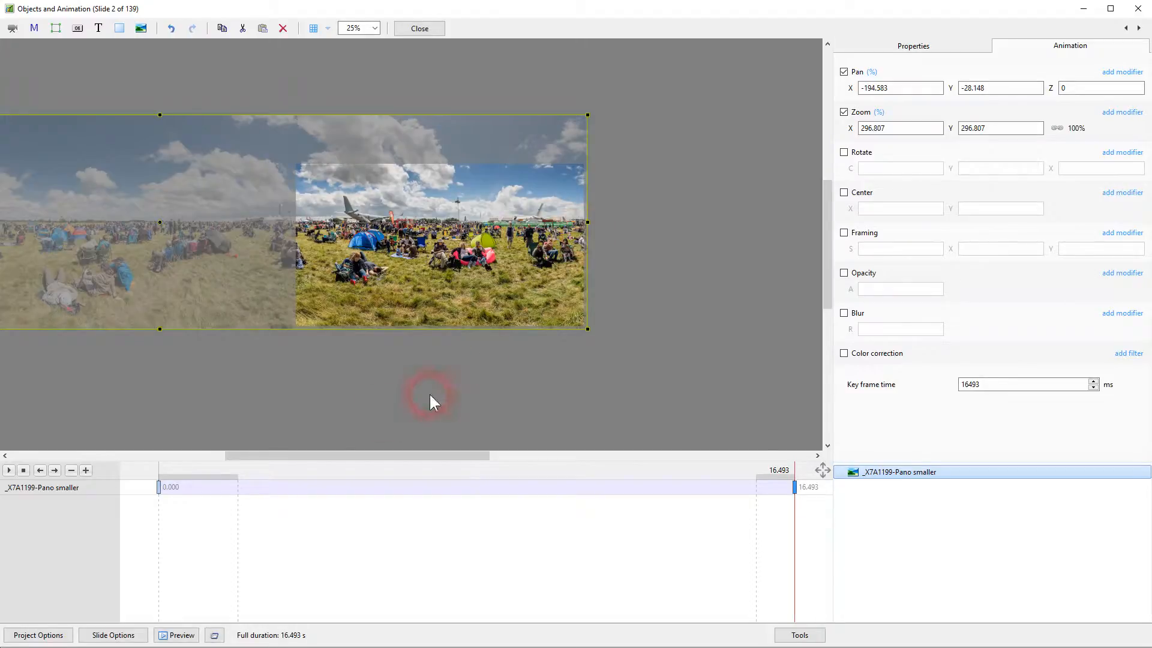
Play the panorama's animation from the first key frame, stop playback, and deselect the image
{"action": "left_click", "coordinate": [159, 489]}
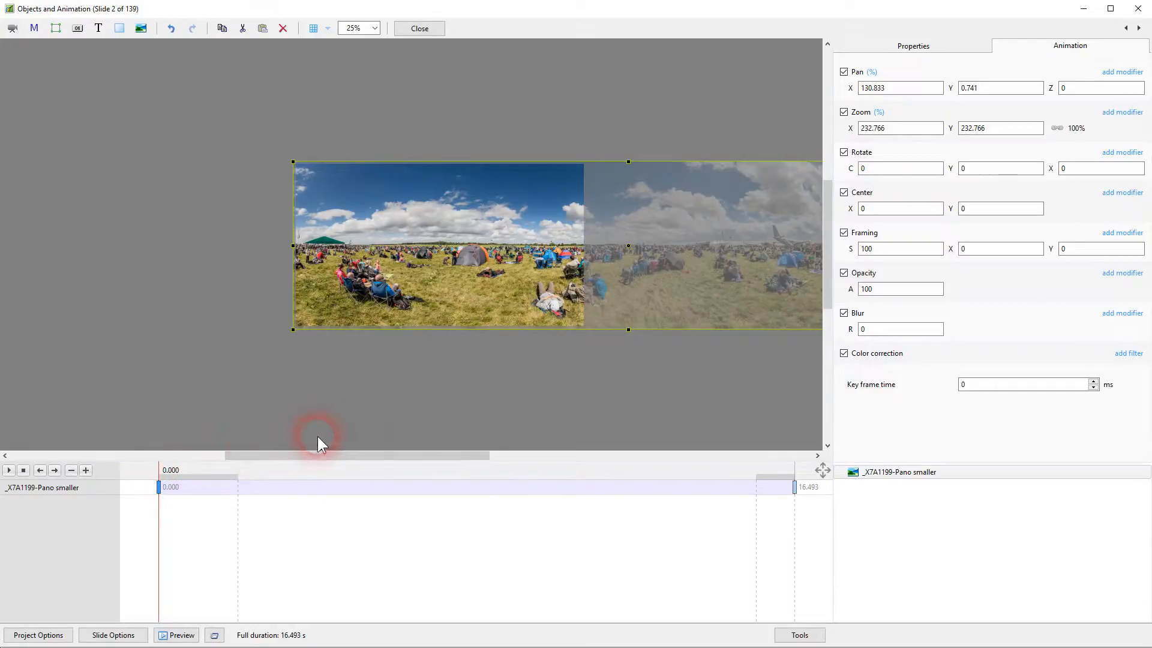
{"action": "left_click", "coordinate": [9, 471]}
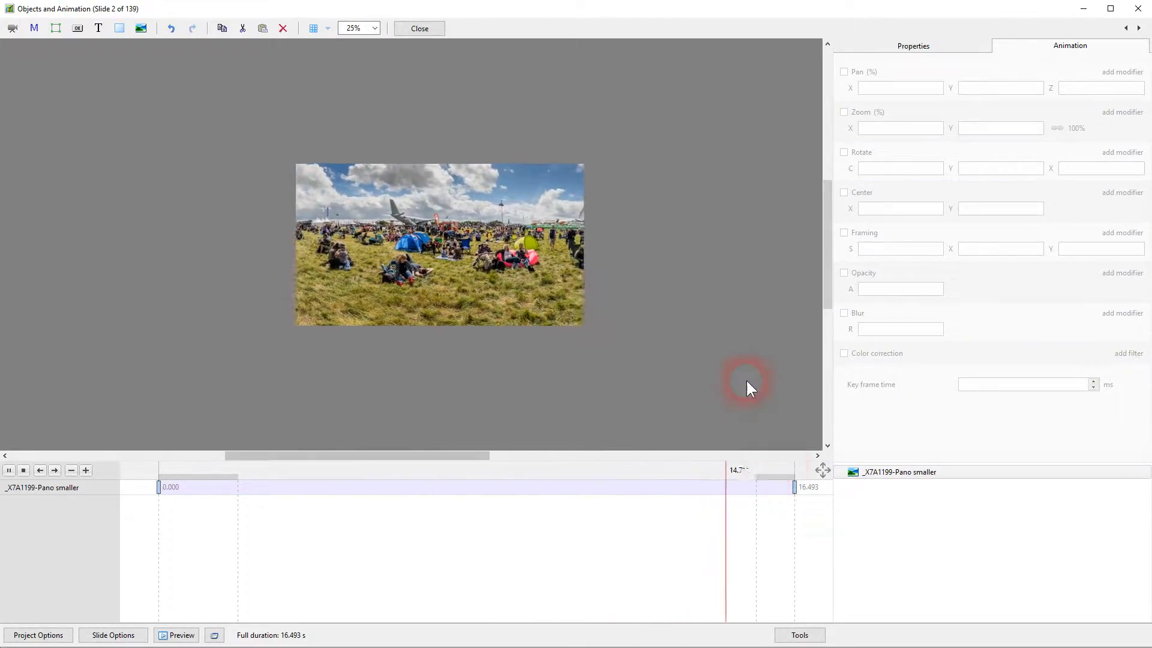
{"action": "left_click", "coordinate": [23, 471]}
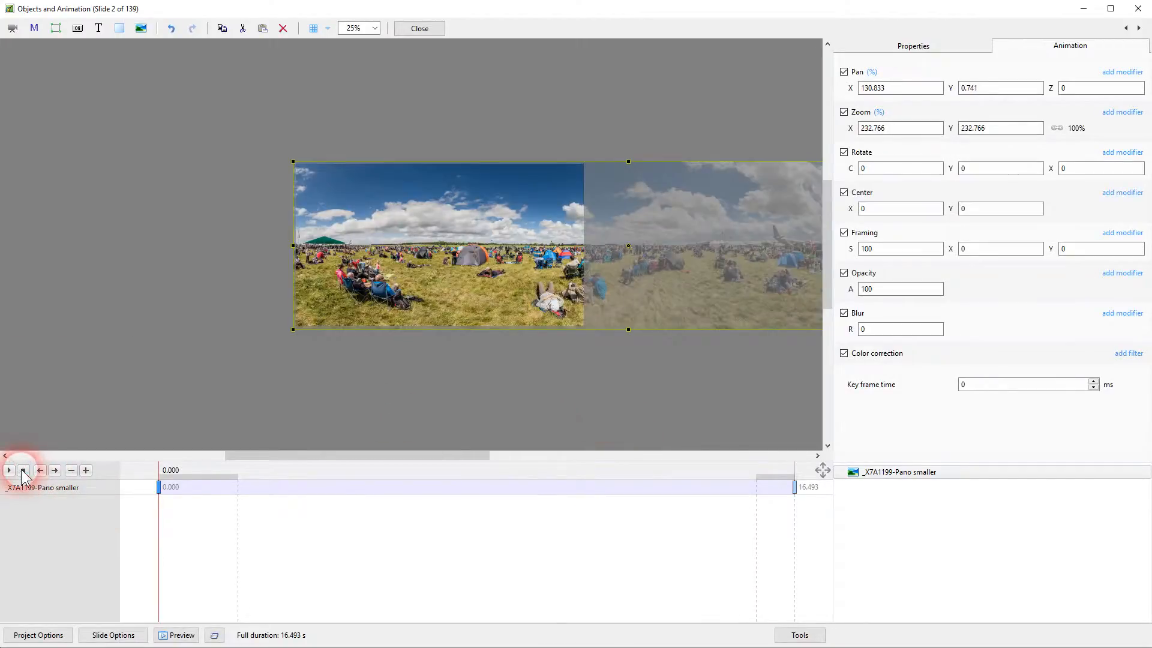
{"action": "left_click", "coordinate": [558, 412]}
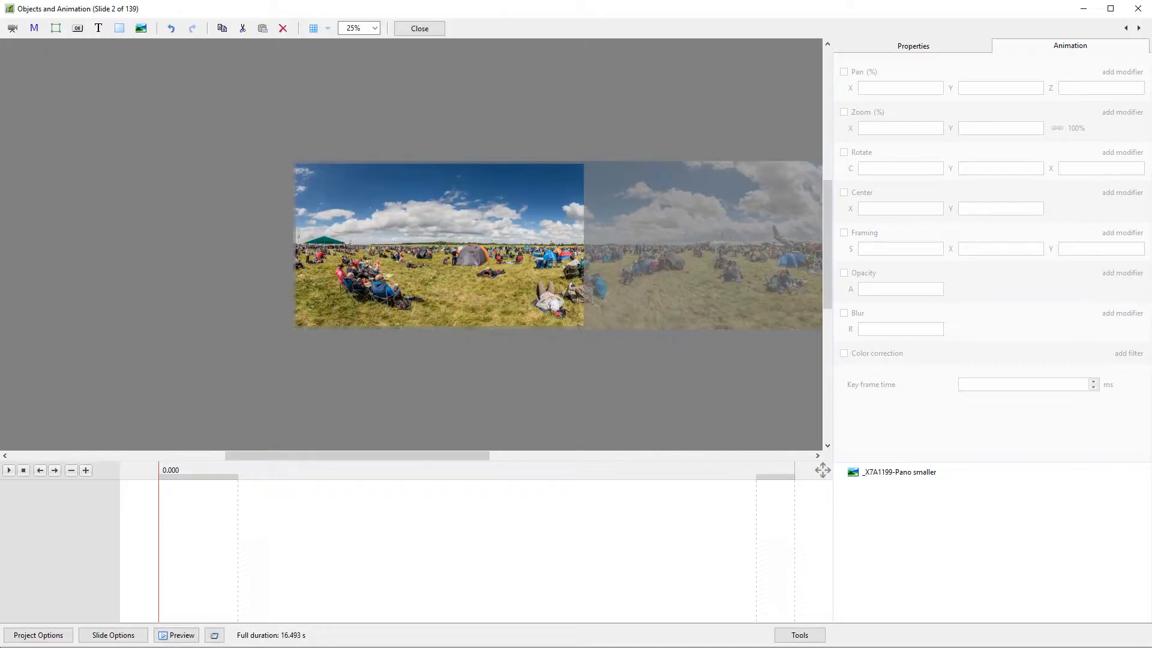
Add a text object as a child of the panorama and set its text to "Child"
{"action": "left_click", "coordinate": [375, 29]}
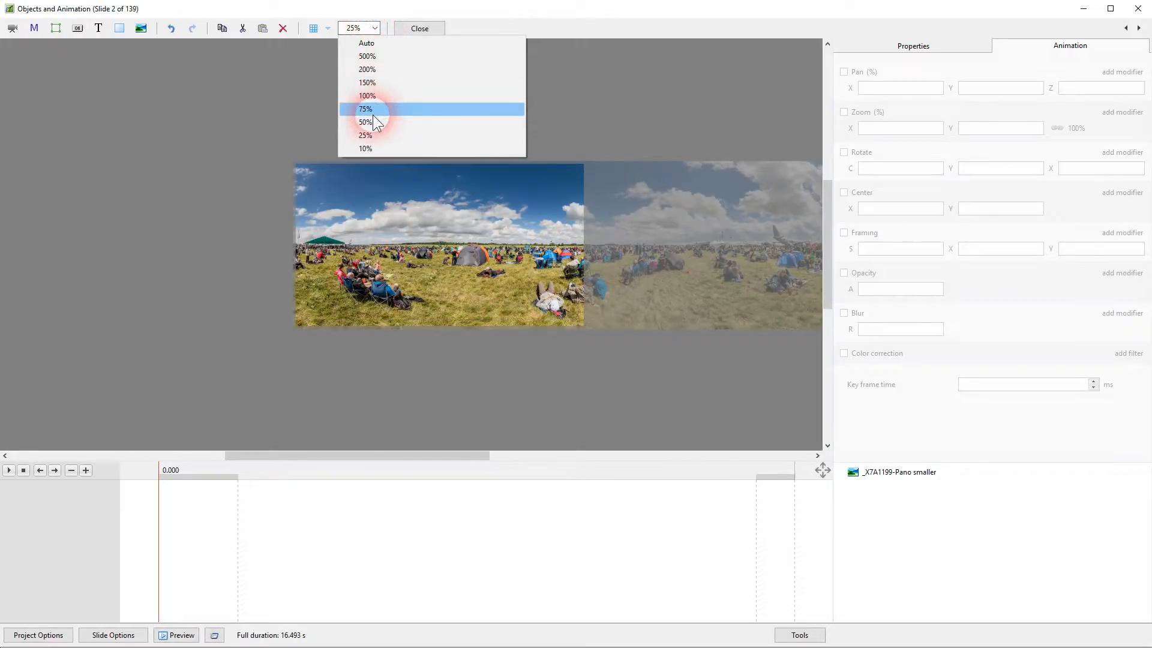
{"action": "left_click", "coordinate": [372, 120]}
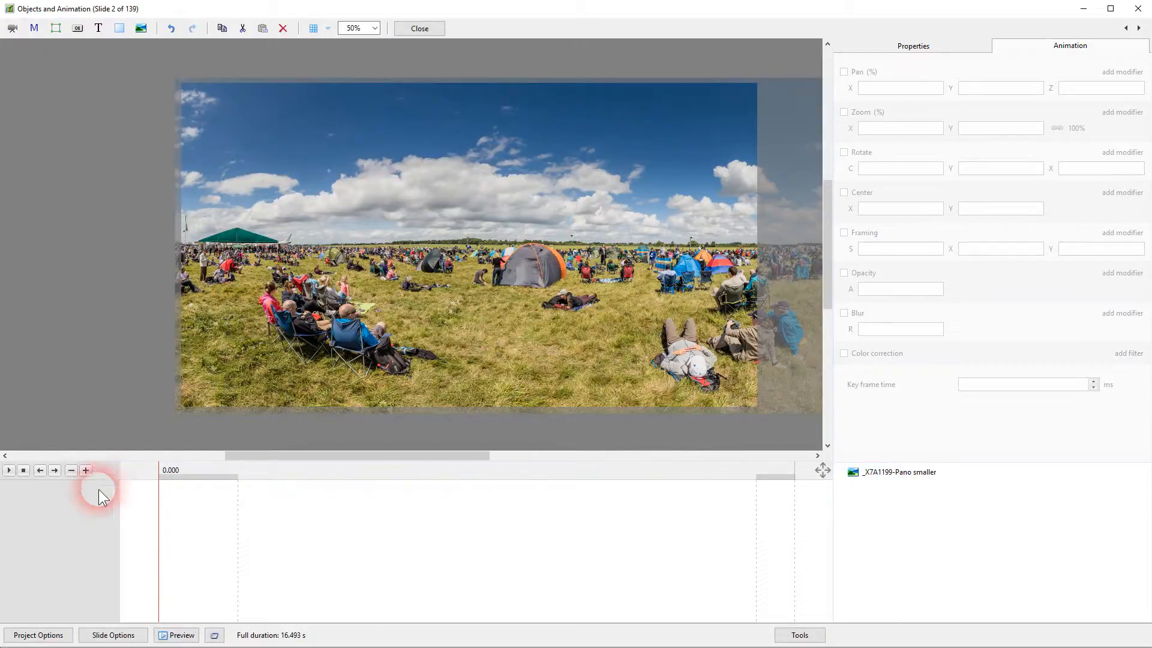
{"action": "left_click", "coordinate": [859, 474]}
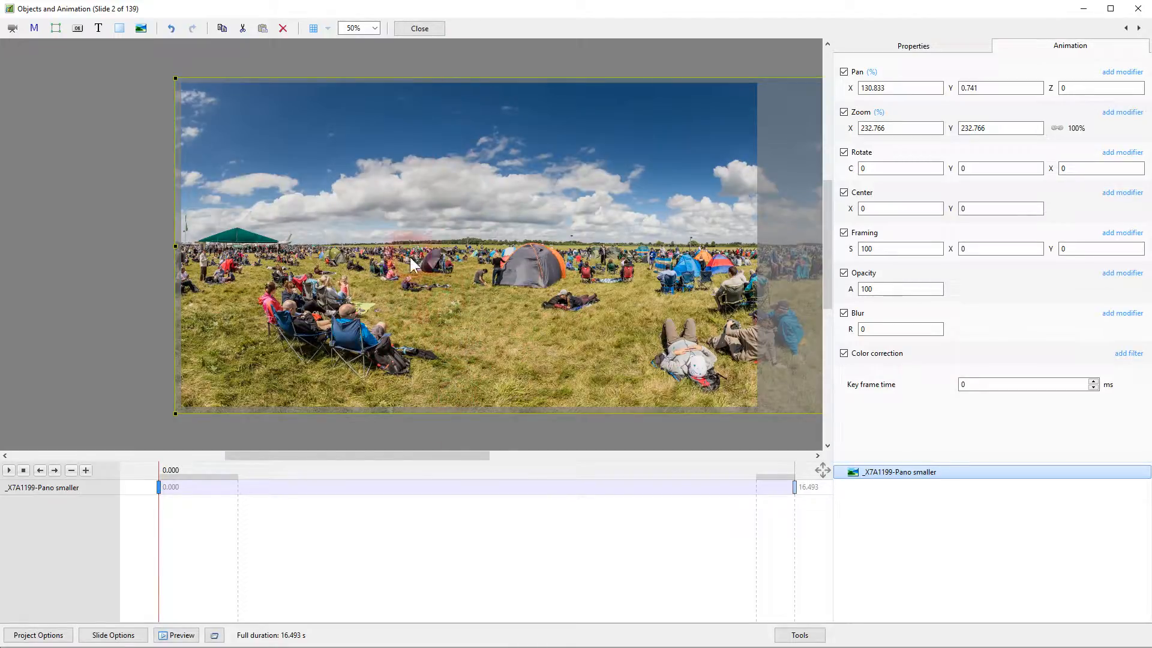
{"action": "left_click", "coordinate": [99, 28]}
{"action": "left_click", "coordinate": [1027, 159]}
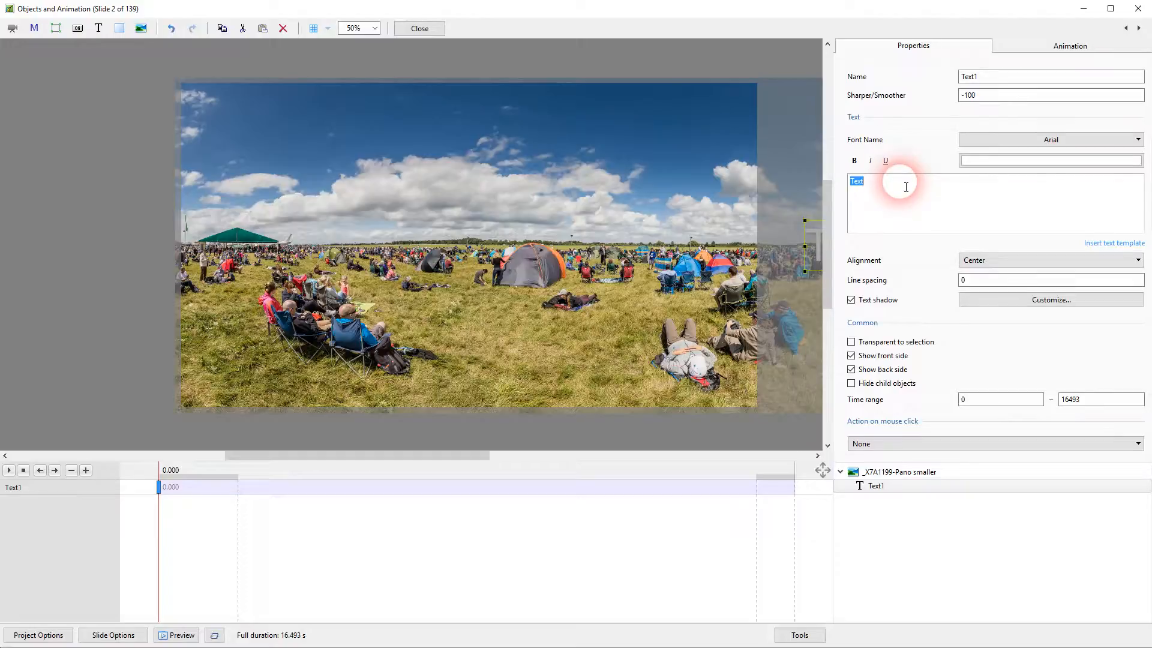
{"action": "type", "text": "Child"}
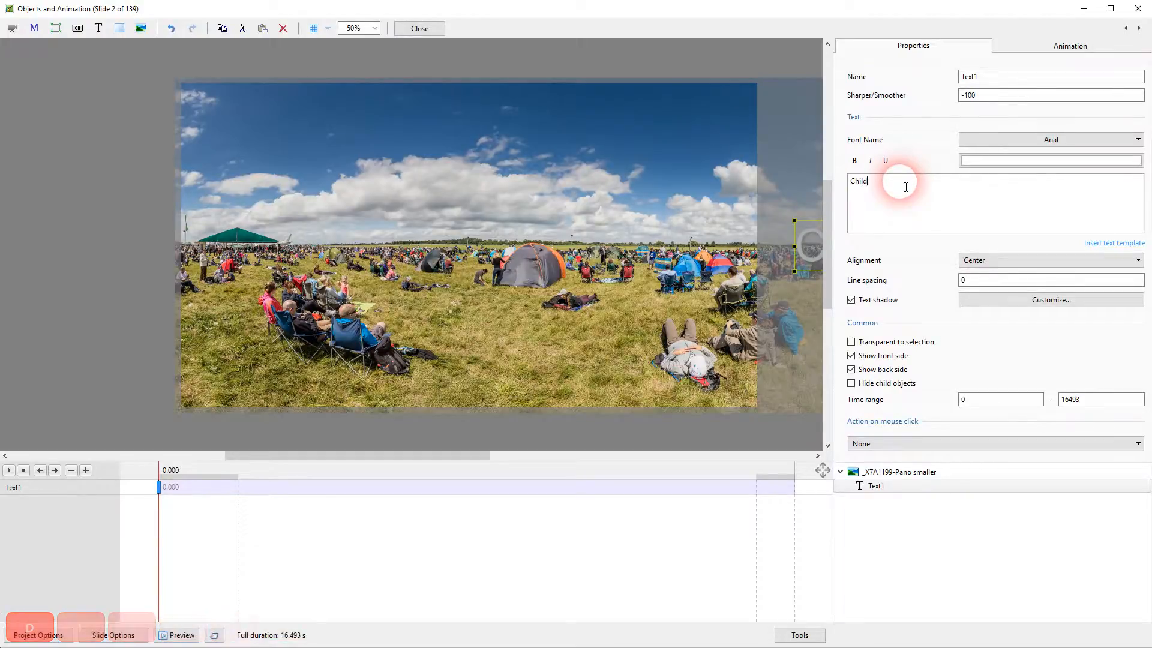
Rename the child text object as "Child" and move it onto the grass in the panorama's lower middle
{"action": "double_click", "coordinate": [999, 78]}
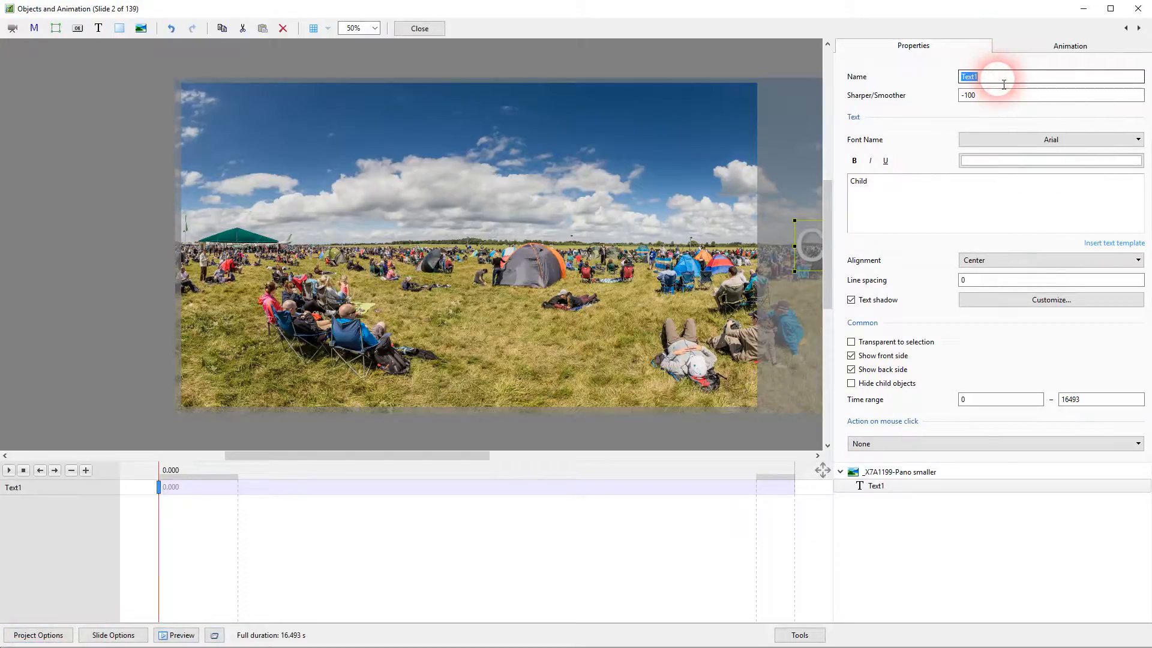
{"action": "type", "text": "Childf"}
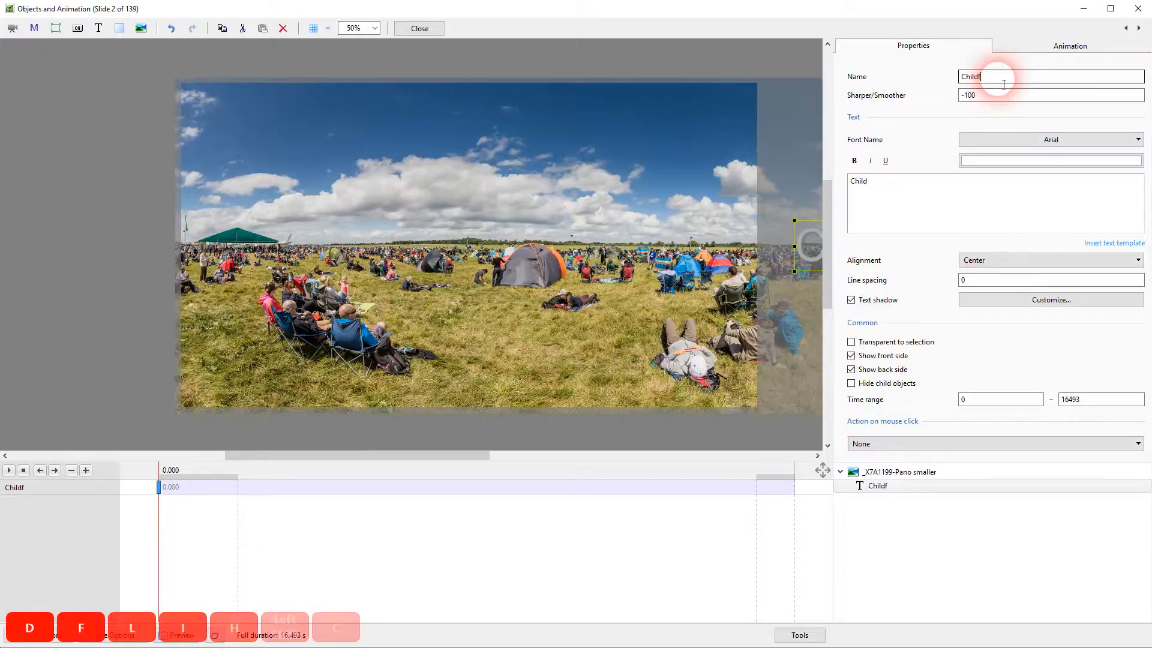
{"action": "key", "text": "BackSpace"}
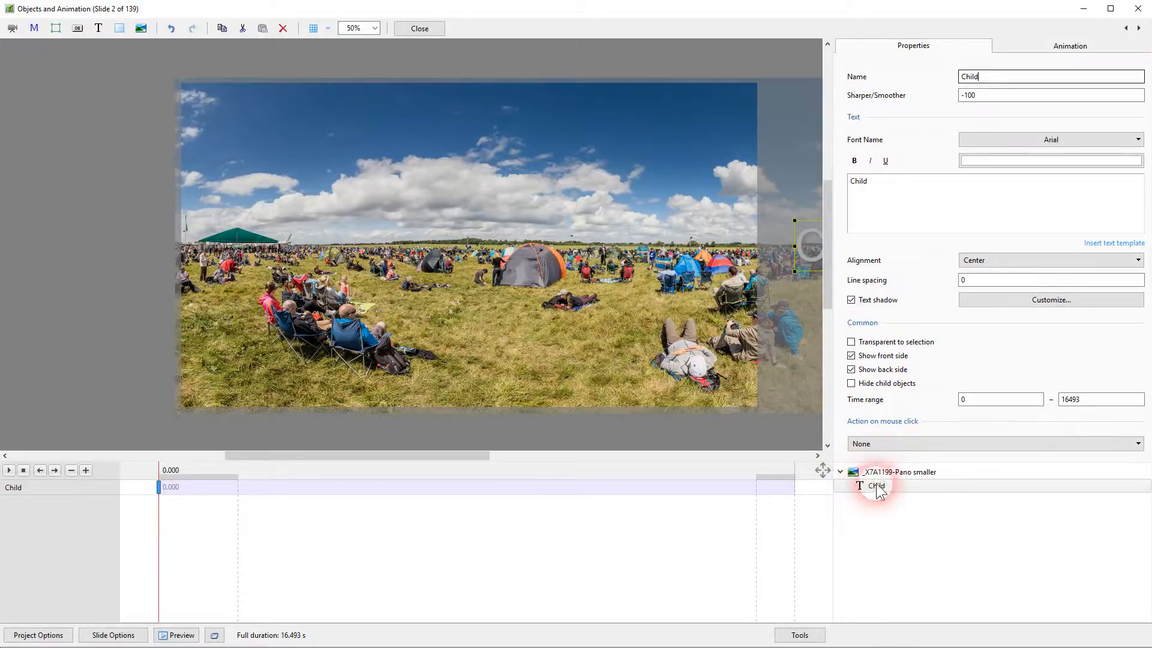
{"action": "left_click_drag", "start_coordinate": [814, 257], "coordinate": [459, 366]}
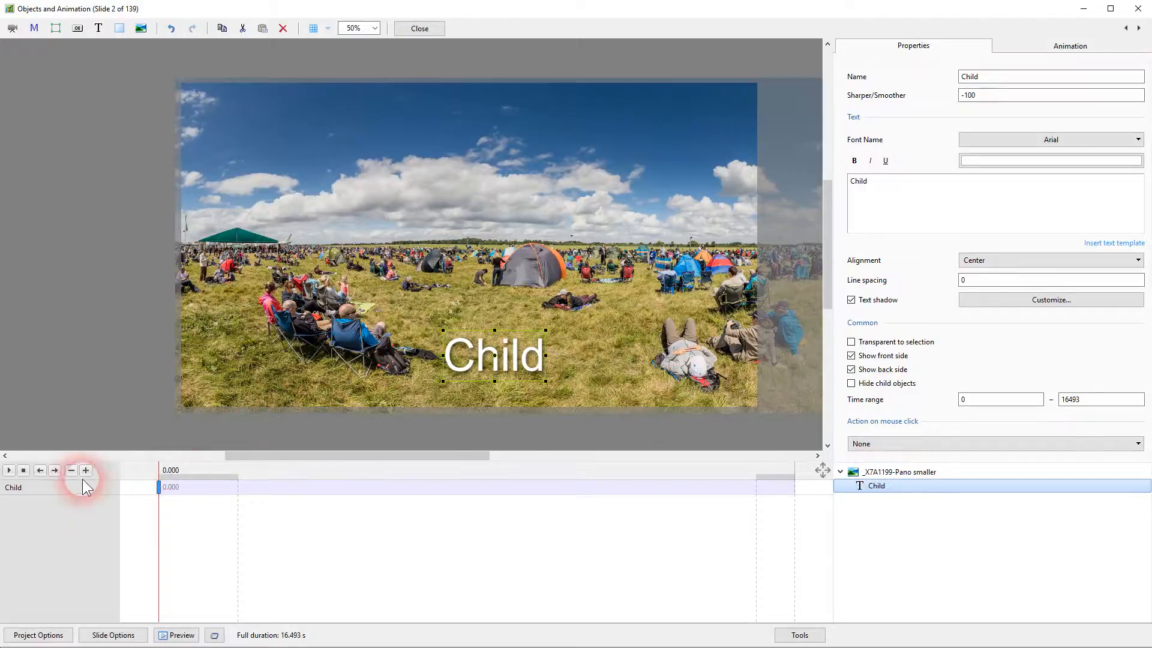
Play the slide animation to check how the child text follows the panorama, stop playback, and deselect the text
{"action": "left_click", "coordinate": [9, 470]}
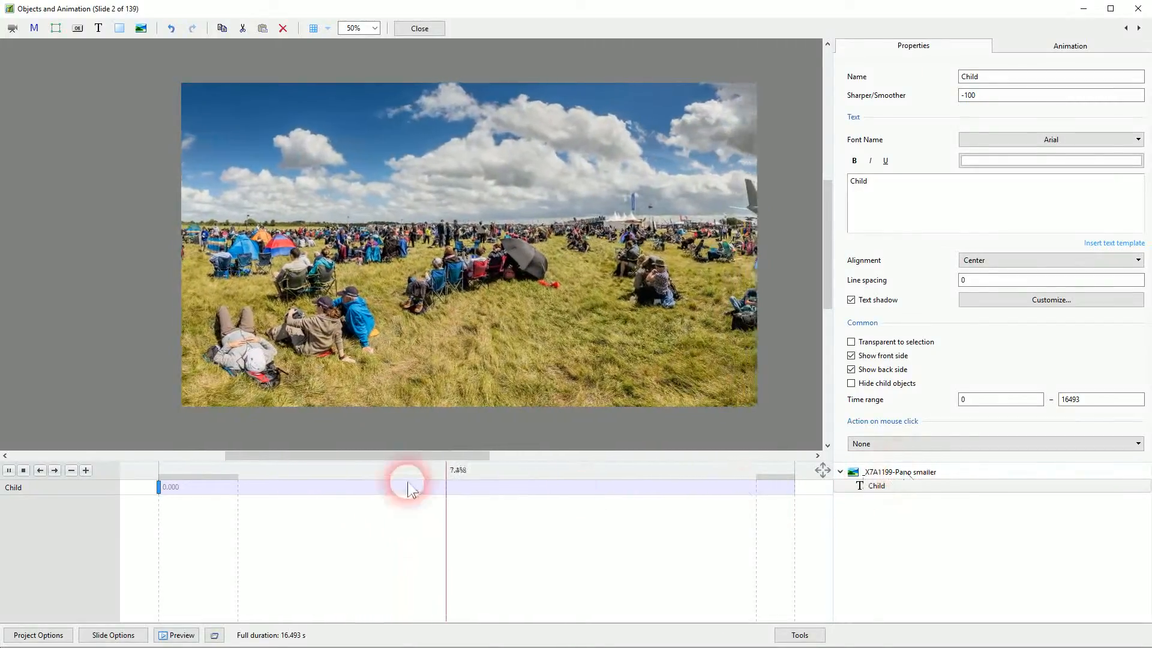
{"action": "left_click", "coordinate": [24, 473]}
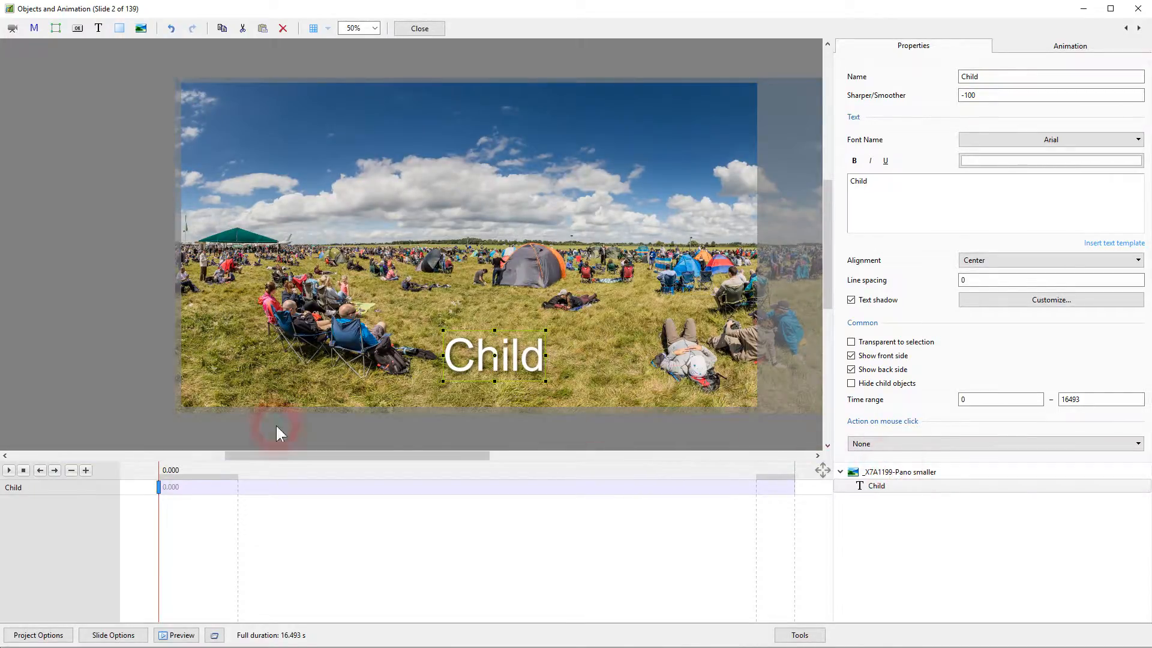
{"action": "left_click", "coordinate": [129, 367]}
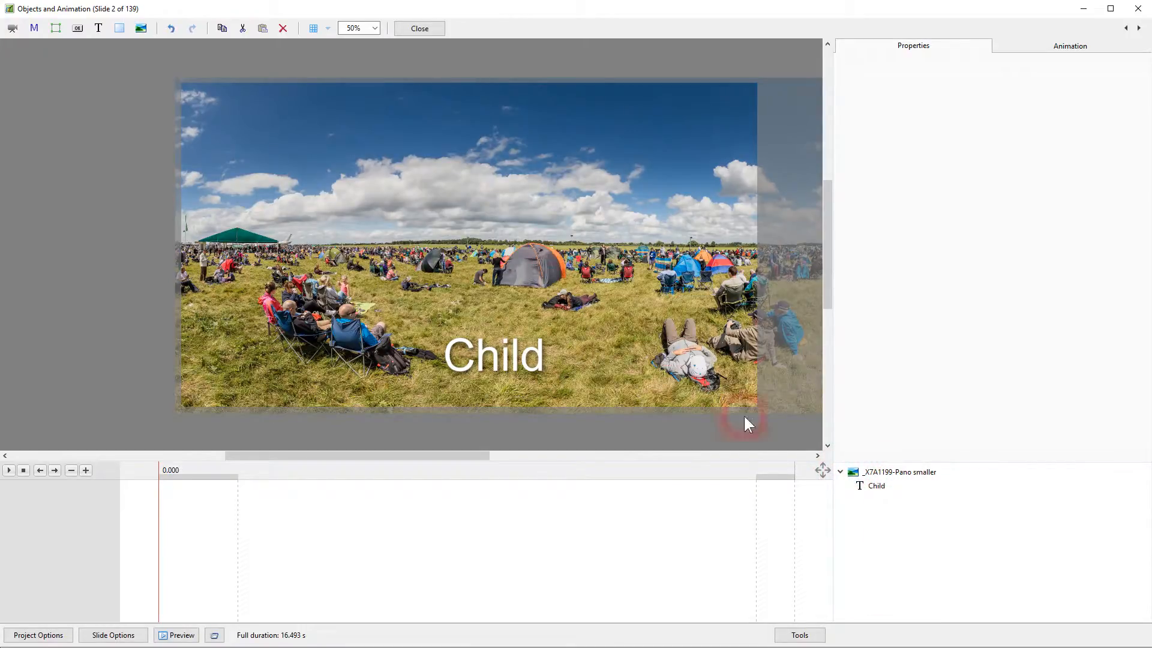
Add an independent text object reading "Airdisplay" and name it "Airdisplay"
{"action": "left_click", "coordinate": [99, 28]}
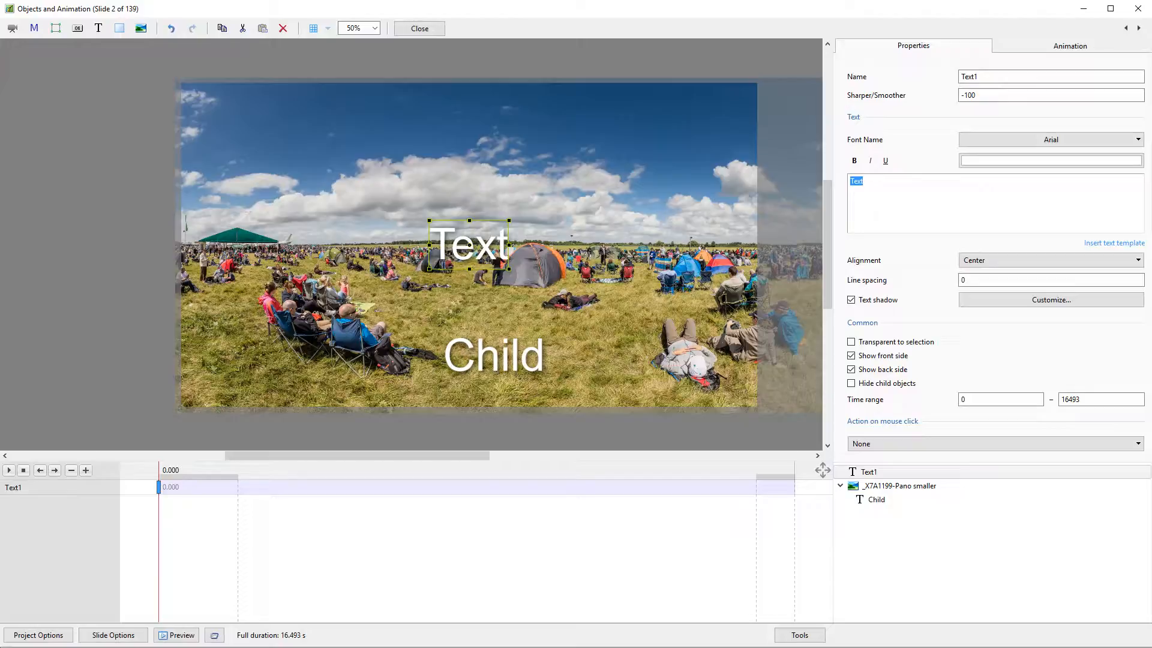
{"action": "type", "text": "Aird"}
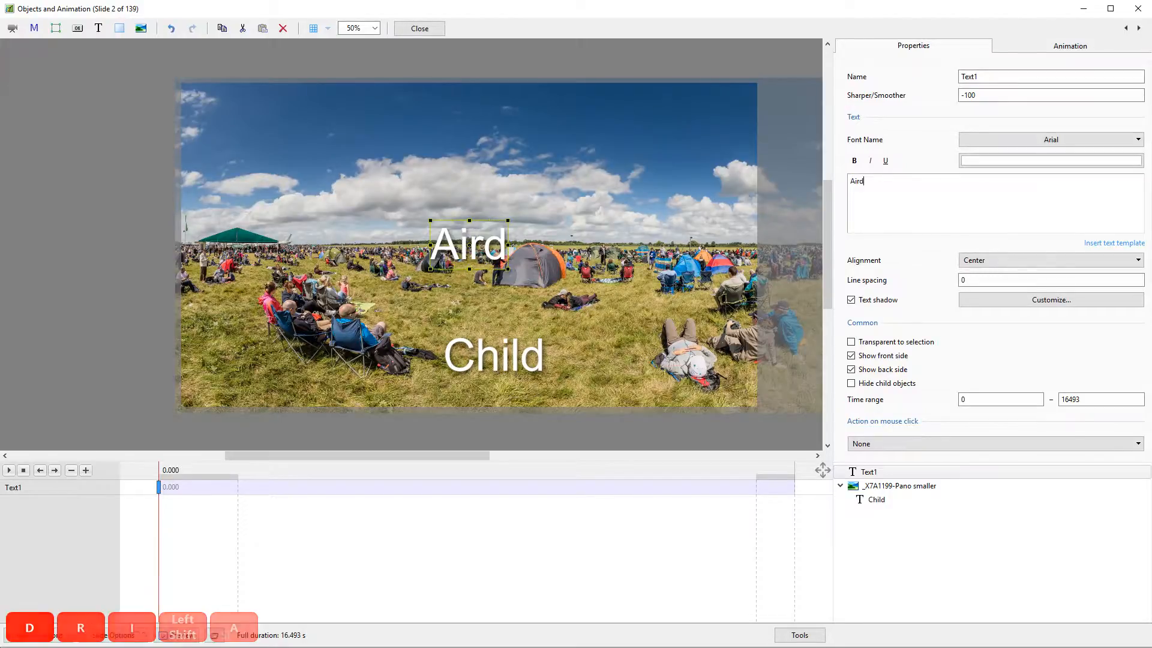
{"action": "type", "text": "isplay"}
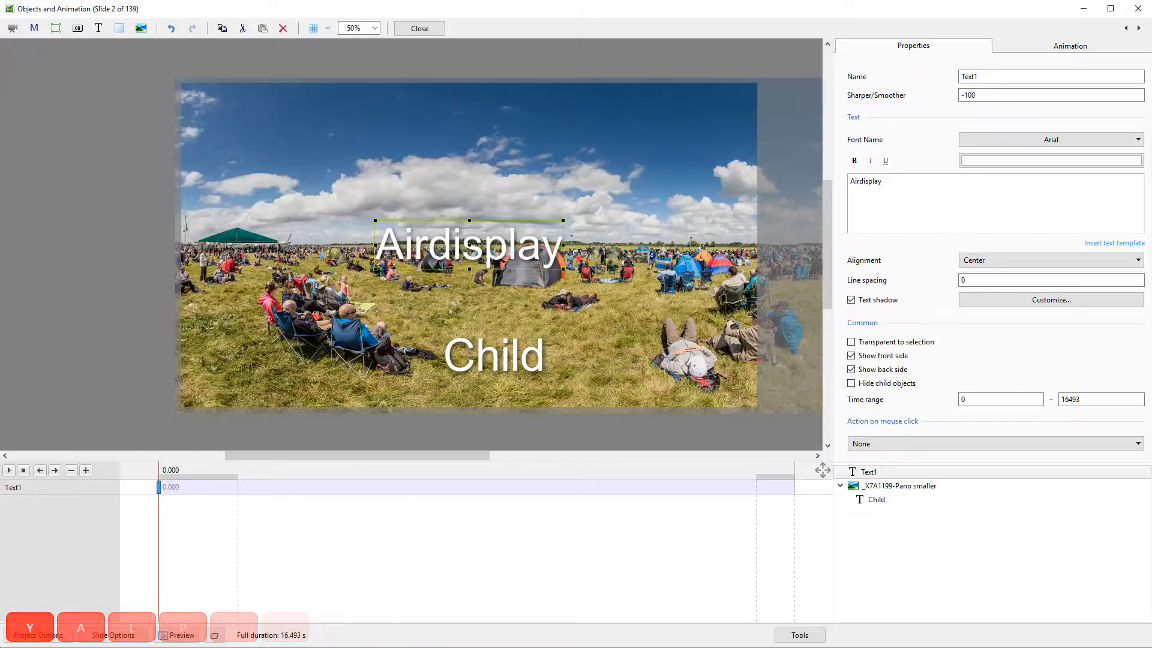
{"action": "double_click", "coordinate": [997, 76]}
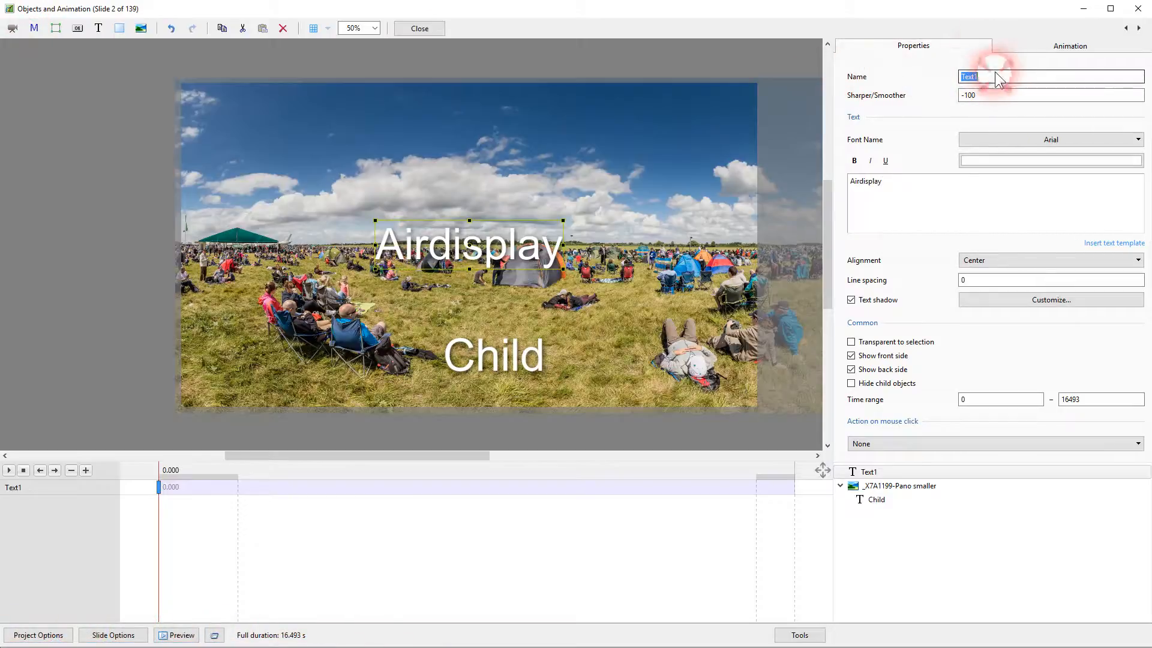
{"action": "type", "text": "Aird"}
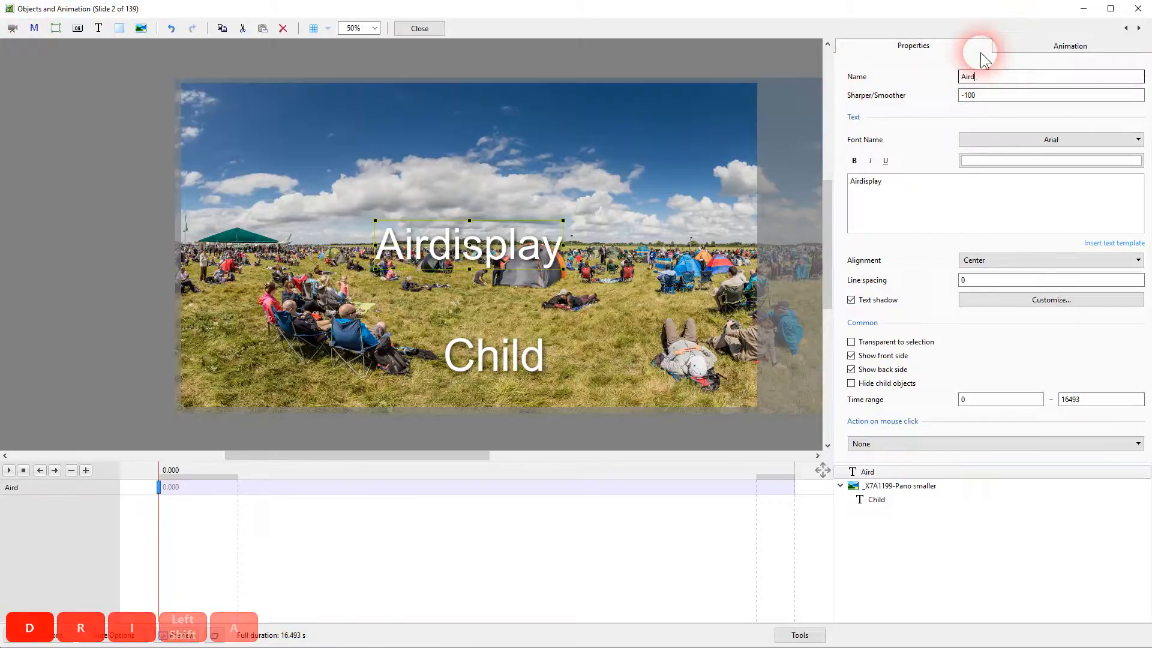
{"action": "type", "text": "isplay"}
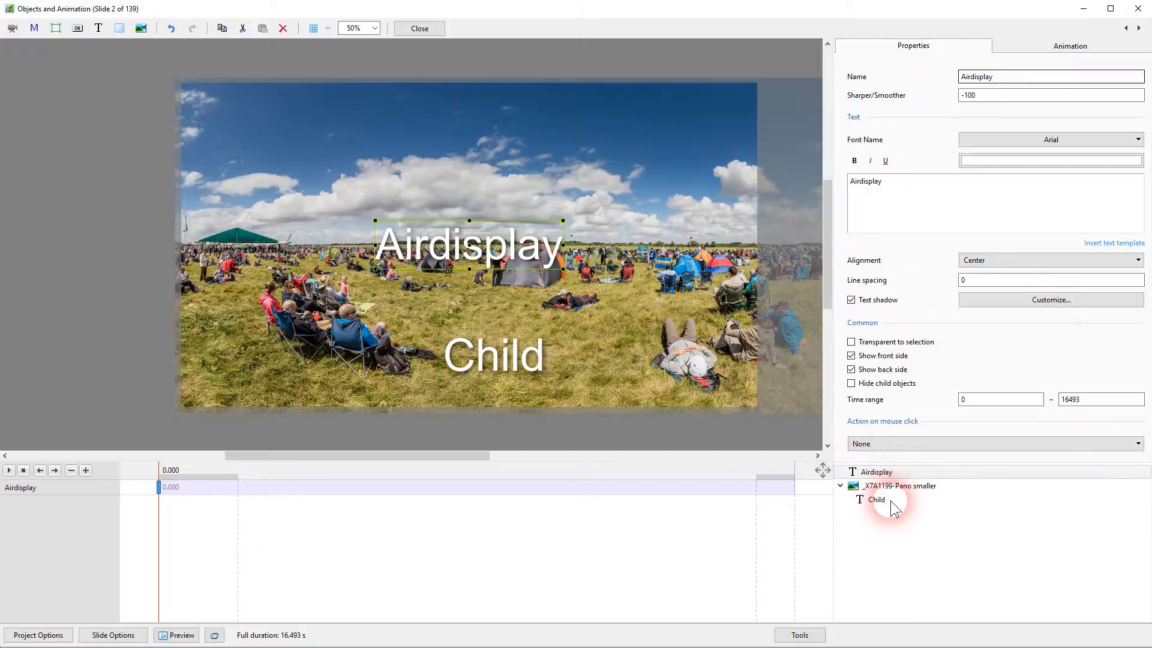
Move the Airdisplay text just below the slide frame, shrink it, and align it roughly under the Child text
{"action": "left_click_drag", "start_coordinate": [502, 253], "coordinate": [524, 437]}
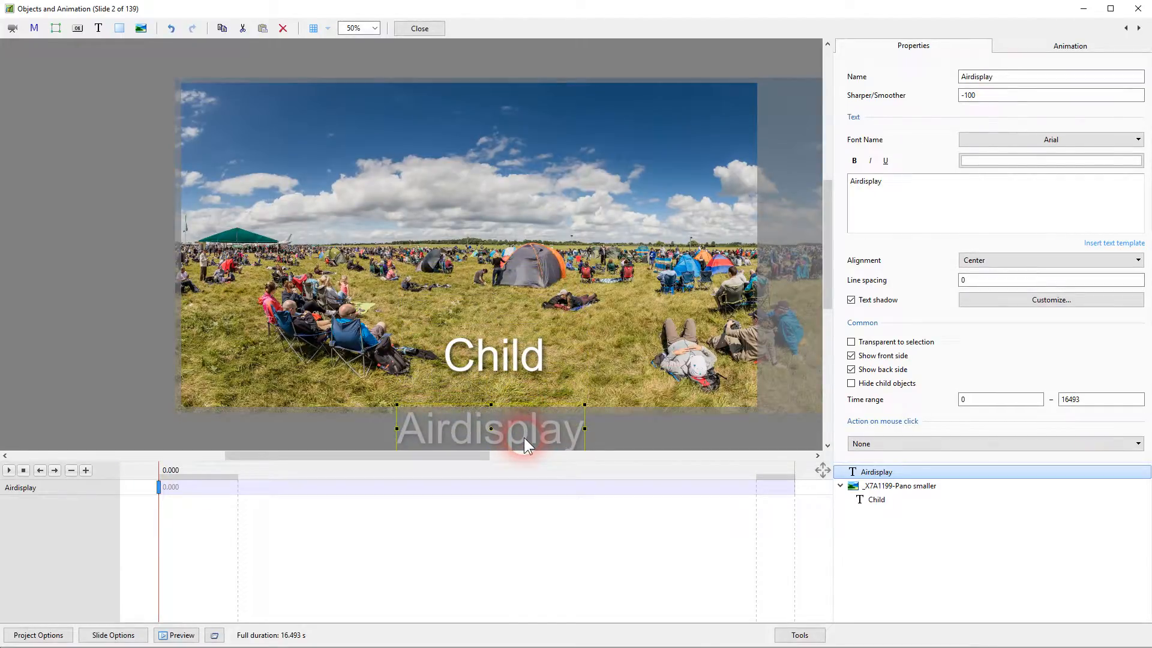
{"action": "left_click_drag", "start_coordinate": [585, 406], "coordinate": [526, 424]}
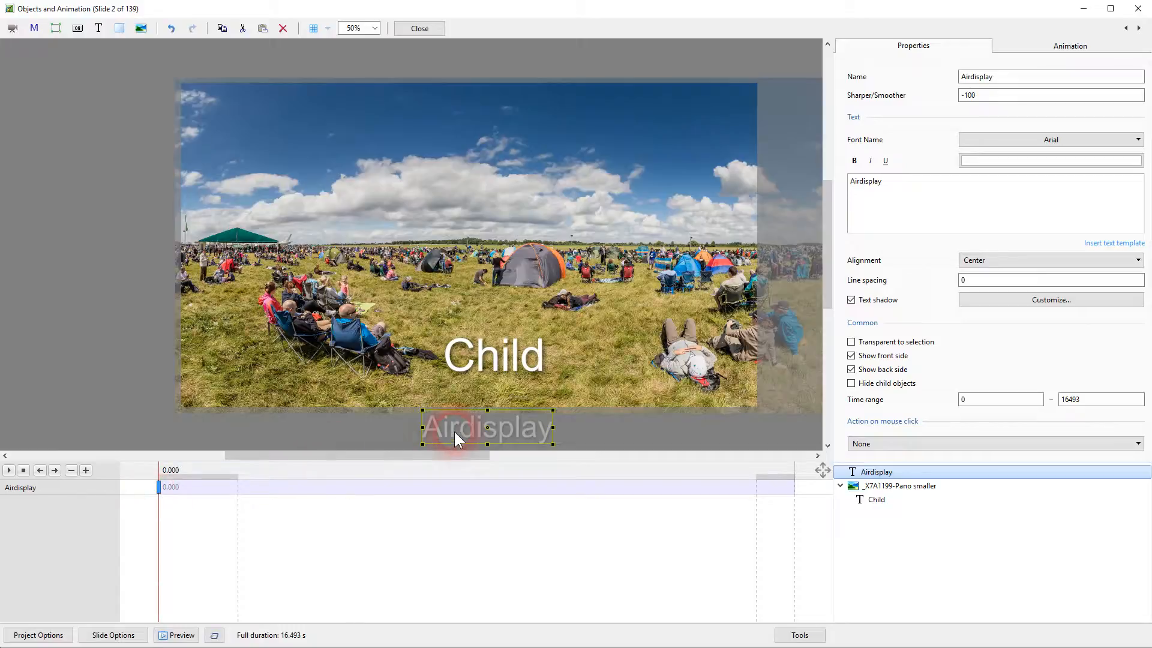
{"action": "mouse_move", "coordinate": [488, 431]}
{"action": "left_mouse_down"}
{"action": "mouse_move", "coordinate": [461, 85]}
{"action": "mouse_move", "coordinate": [492, 61]}
{"action": "mouse_move", "coordinate": [494, 428]}
{"action": "left_mouse_up"}
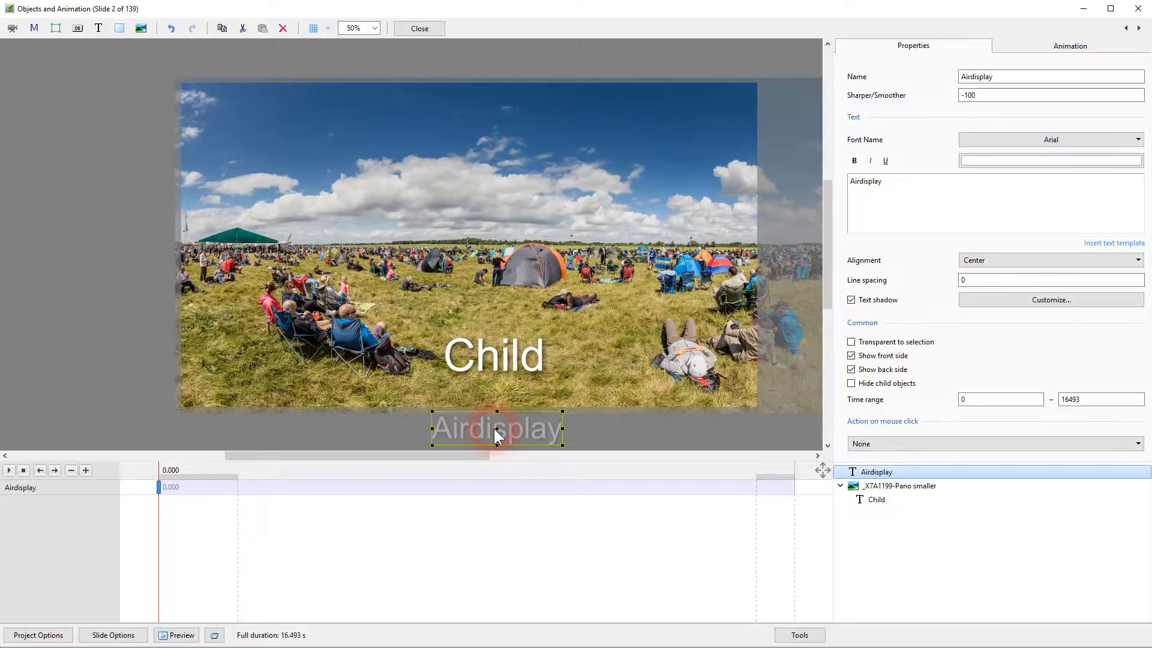
Add an Airdisplay key frame at 16493 ms, enlarge the text there, and move it just above the slide frame
{"action": "left_click", "coordinate": [160, 489]}
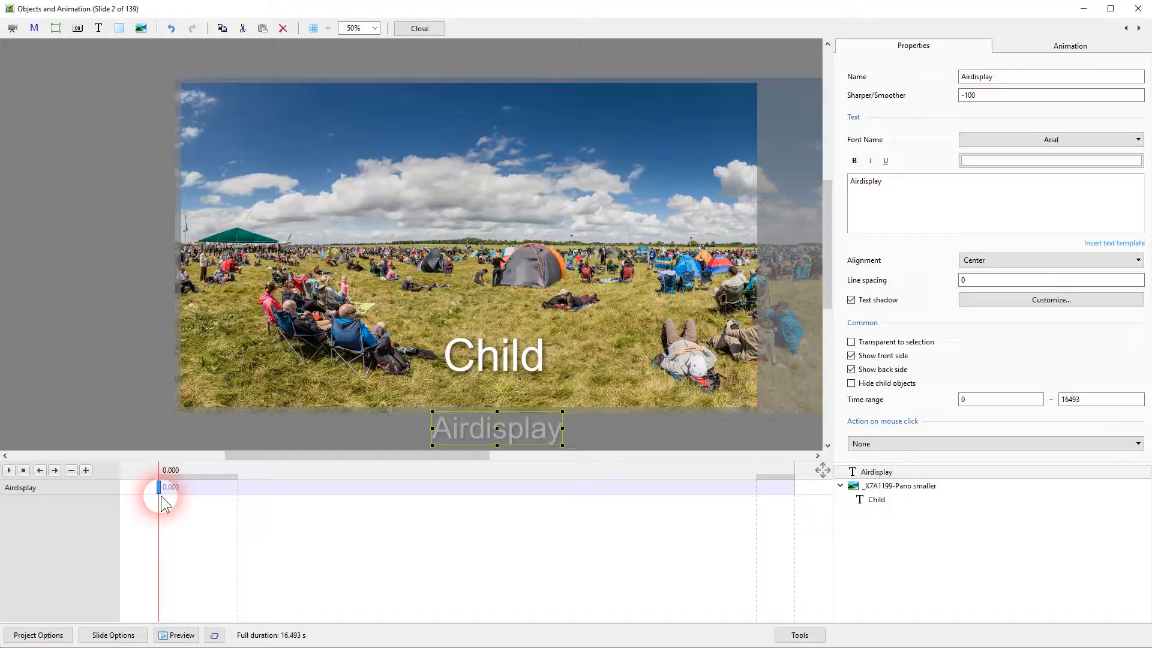
{"action": "right_click", "coordinate": [160, 490]}
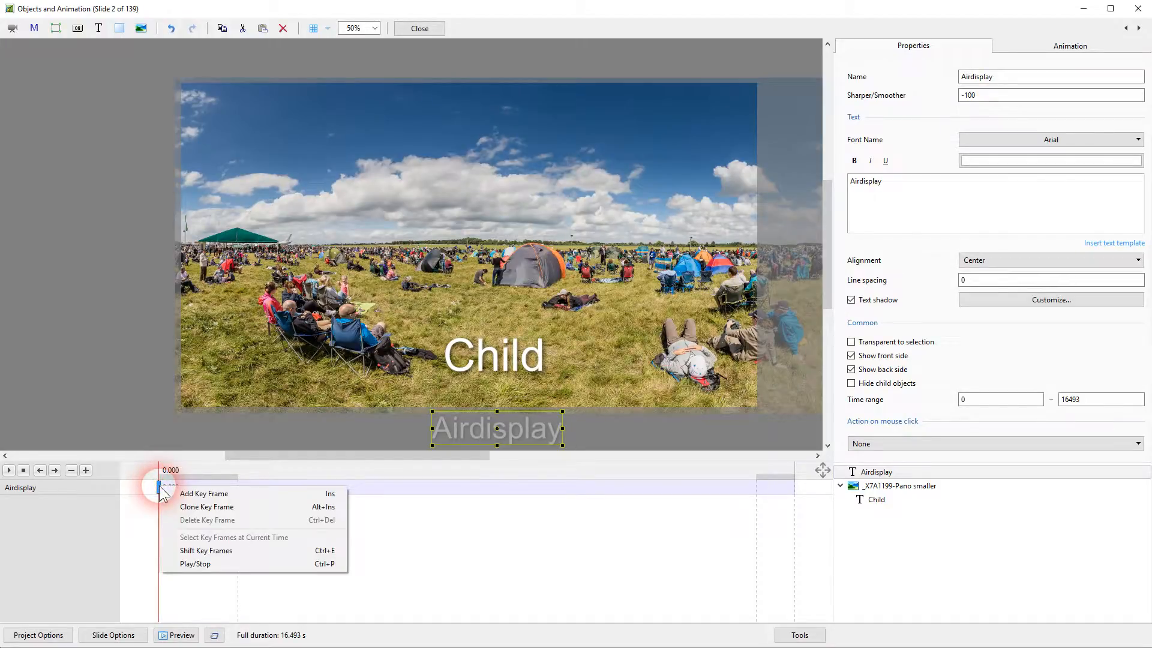
{"action": "left_click", "coordinate": [334, 494]}
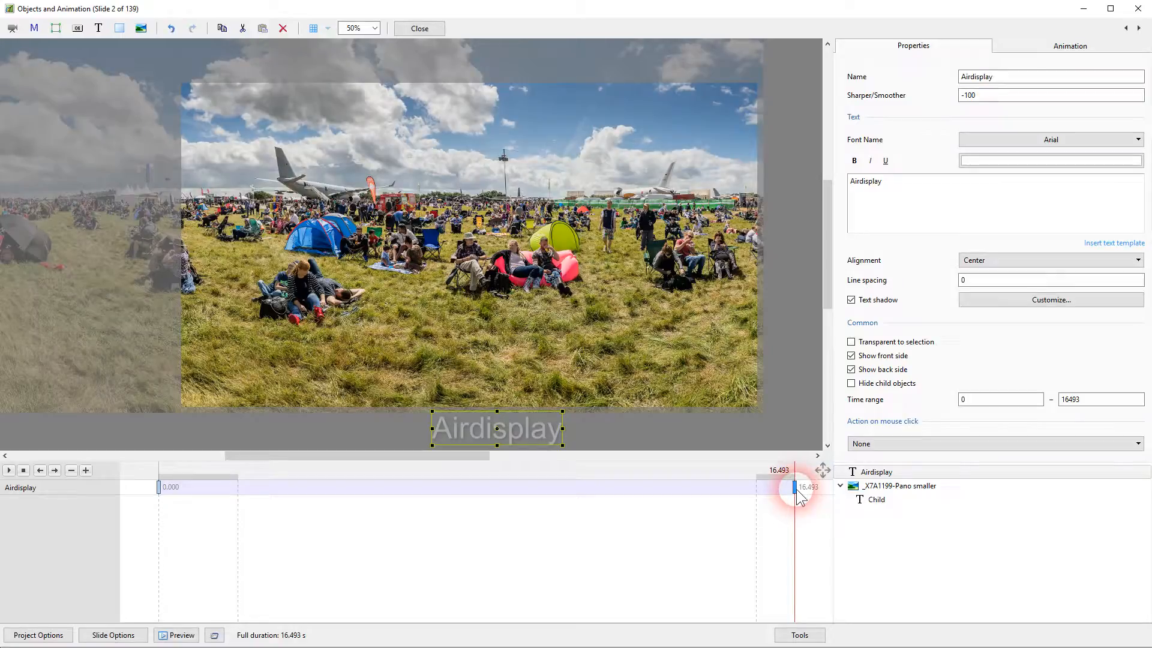
{"action": "left_click", "coordinate": [495, 414]}
{"action": "left_click_drag", "start_coordinate": [516, 436], "coordinate": [541, 63]}
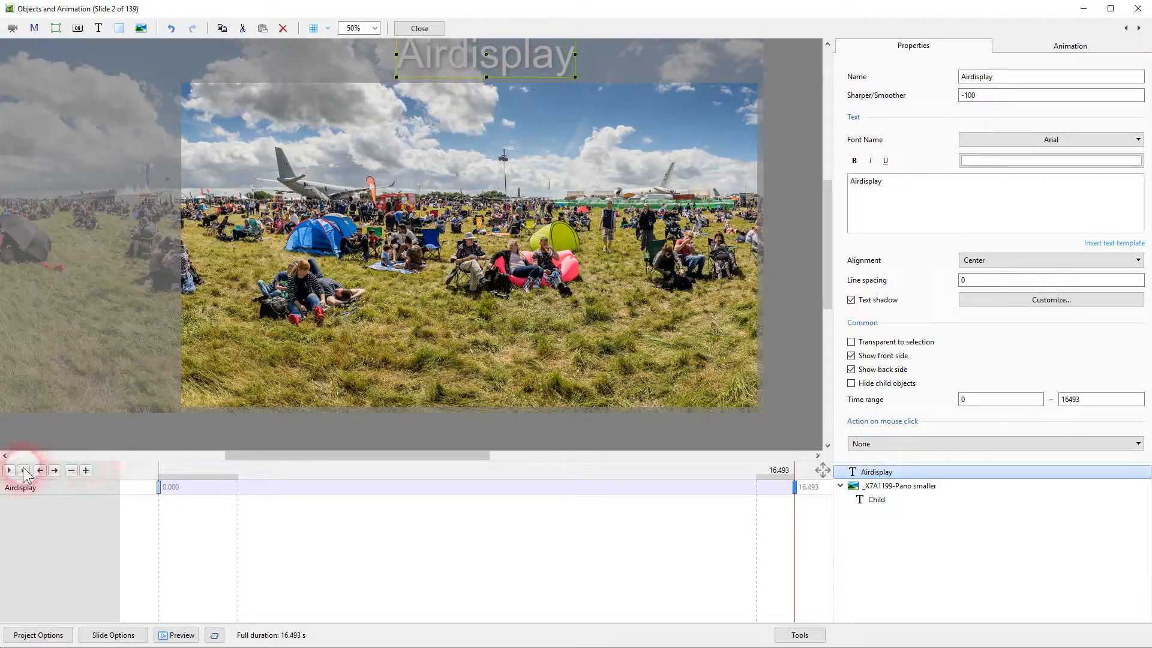
Play the animation from the start to check the Airdisplay text's movement, deselect the text, and return to the start of the timeline
{"action": "left_click", "coordinate": [159, 477]}
{"action": "left_click", "coordinate": [9, 470]}
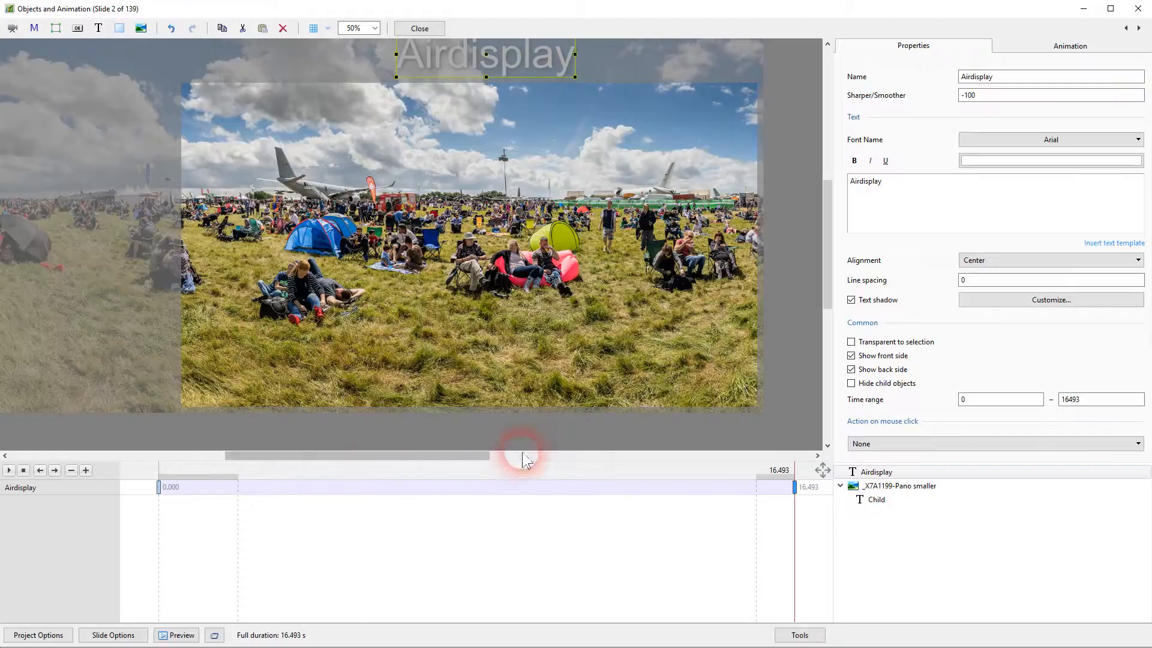
{"action": "left_click", "coordinate": [706, 437]}
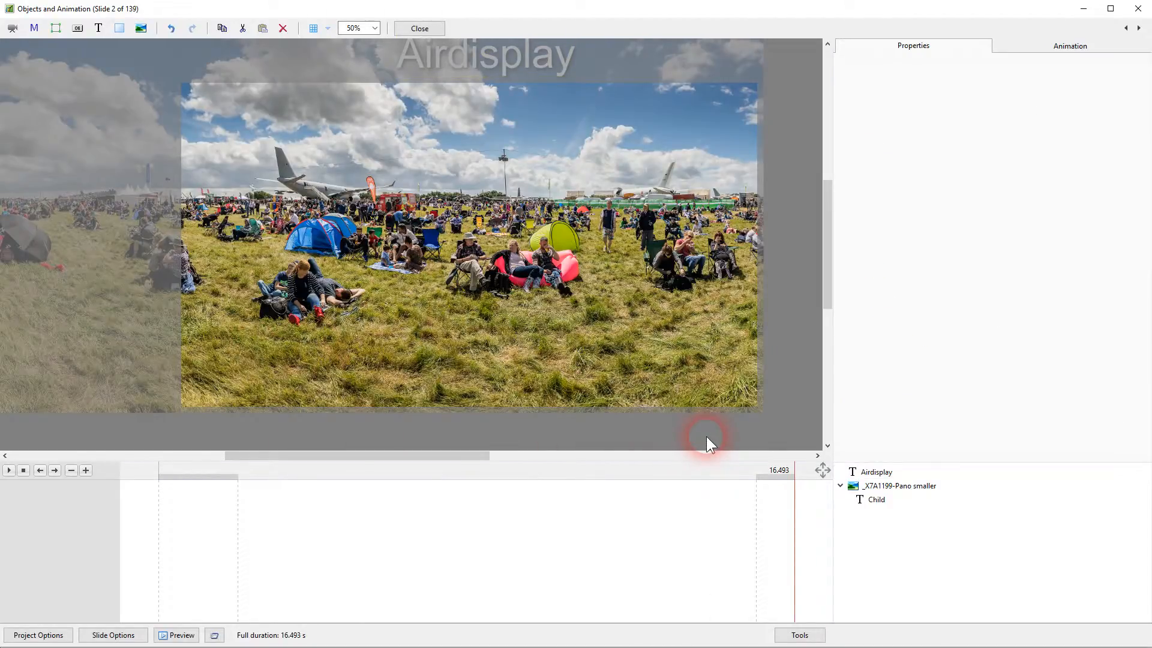
{"action": "left_click", "coordinate": [160, 467]}
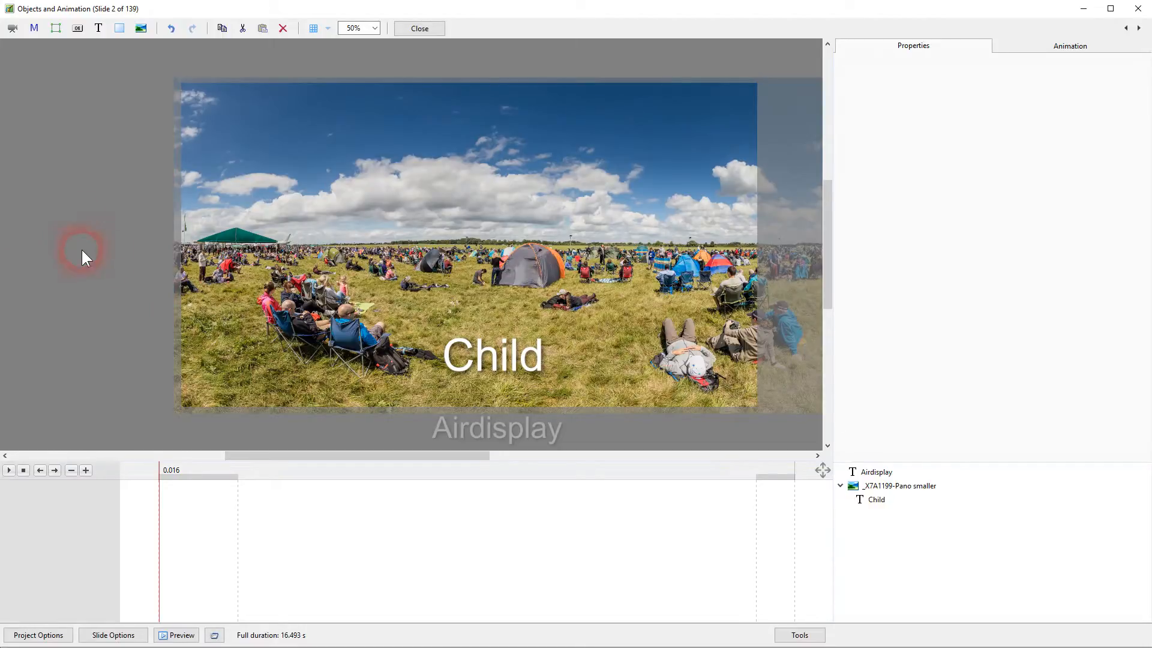
Insert the image _X7A0885.jpg as an independent object, shrink it, and place it in the panorama's upper-left sky
{"action": "left_click", "coordinate": [142, 29]}
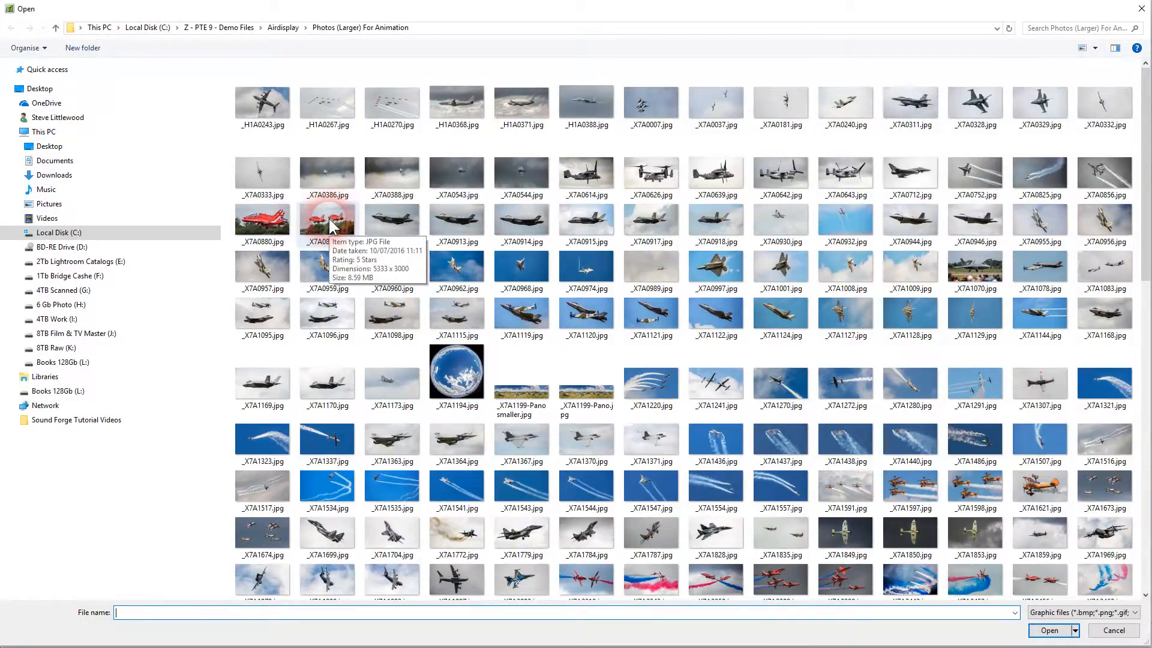
{"action": "left_click", "coordinate": [331, 227]}
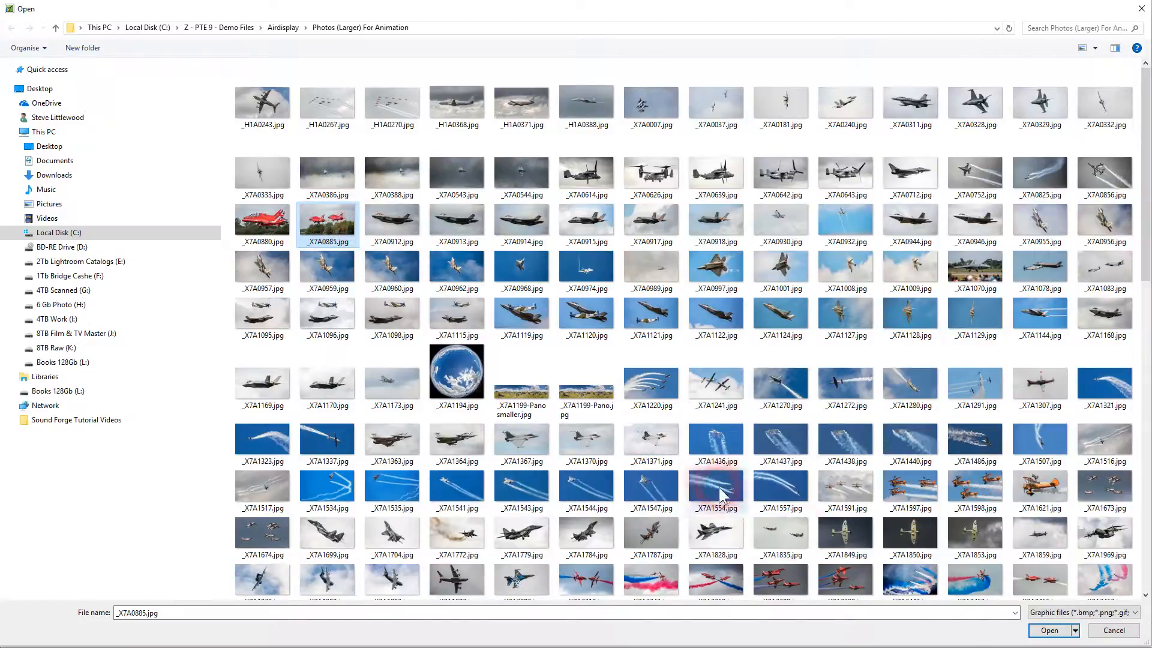
{"action": "left_click", "coordinate": [1050, 630]}
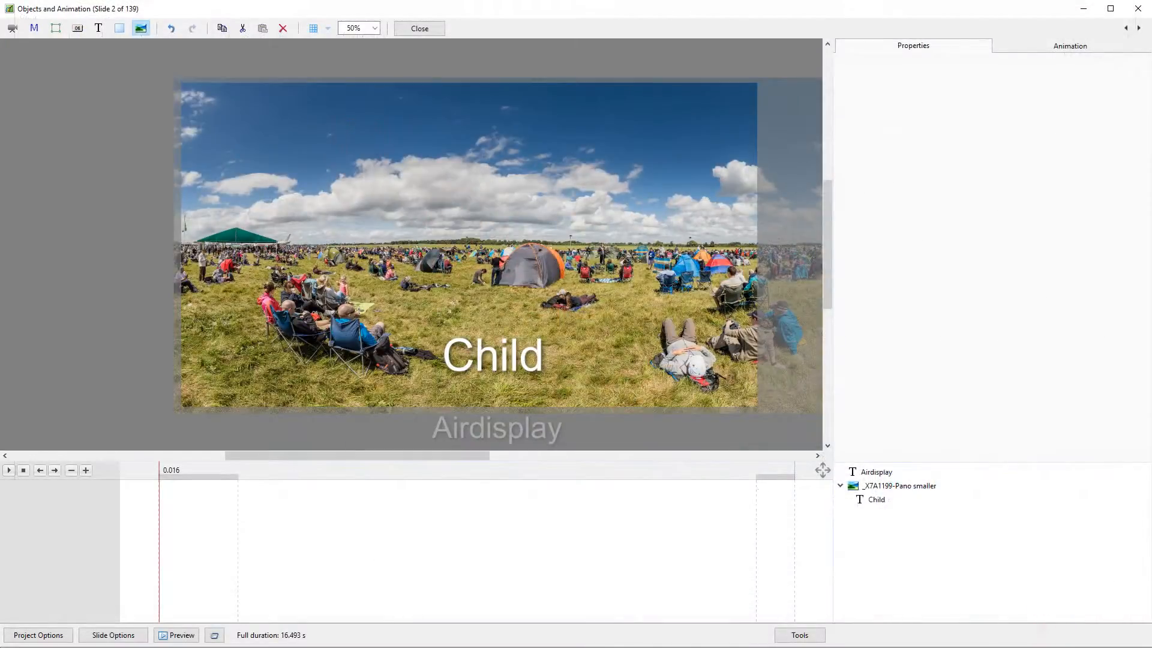
{"action": "left_click_drag", "start_coordinate": [181, 83], "coordinate": [401, 206]}
{"action": "left_click_drag", "start_coordinate": [449, 245], "coordinate": [289, 156]}
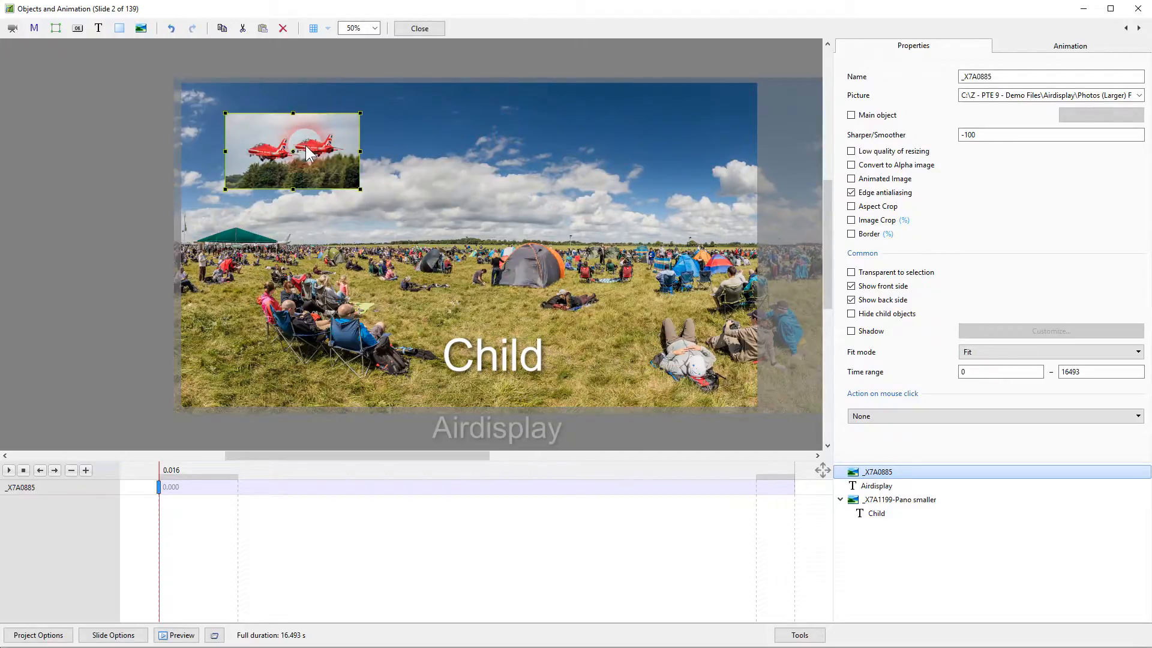
Show the grid and set its horizontal division to 17 and its horizontal offset to -1
{"action": "left_click", "coordinate": [313, 28]}
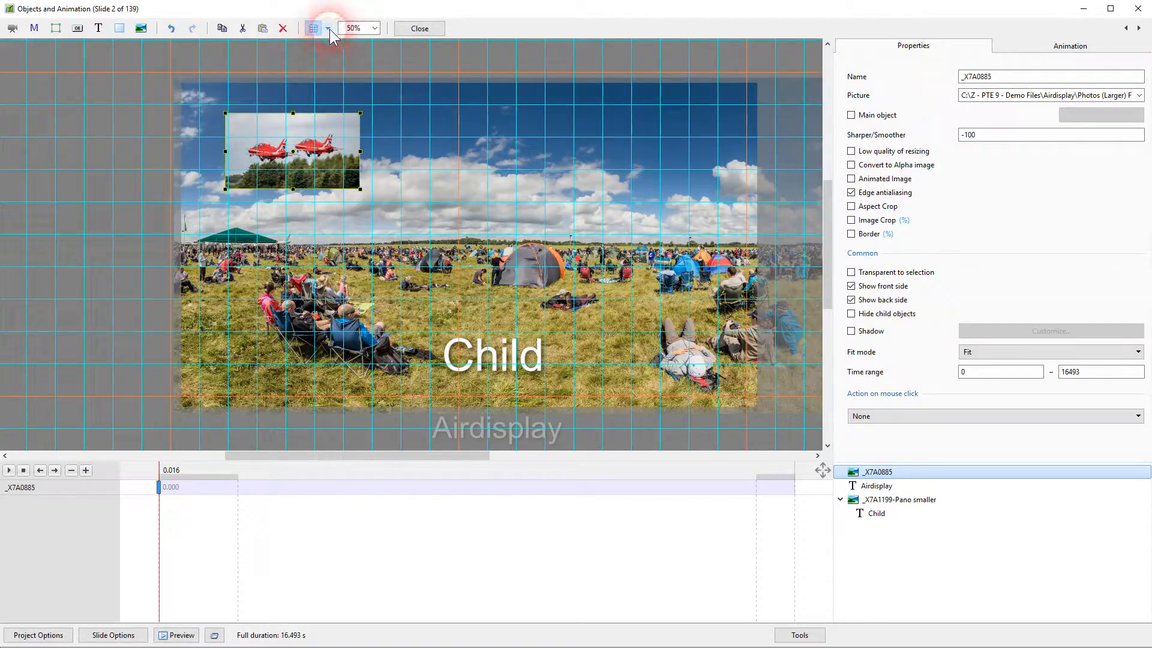
{"action": "left_click", "coordinate": [329, 28]}
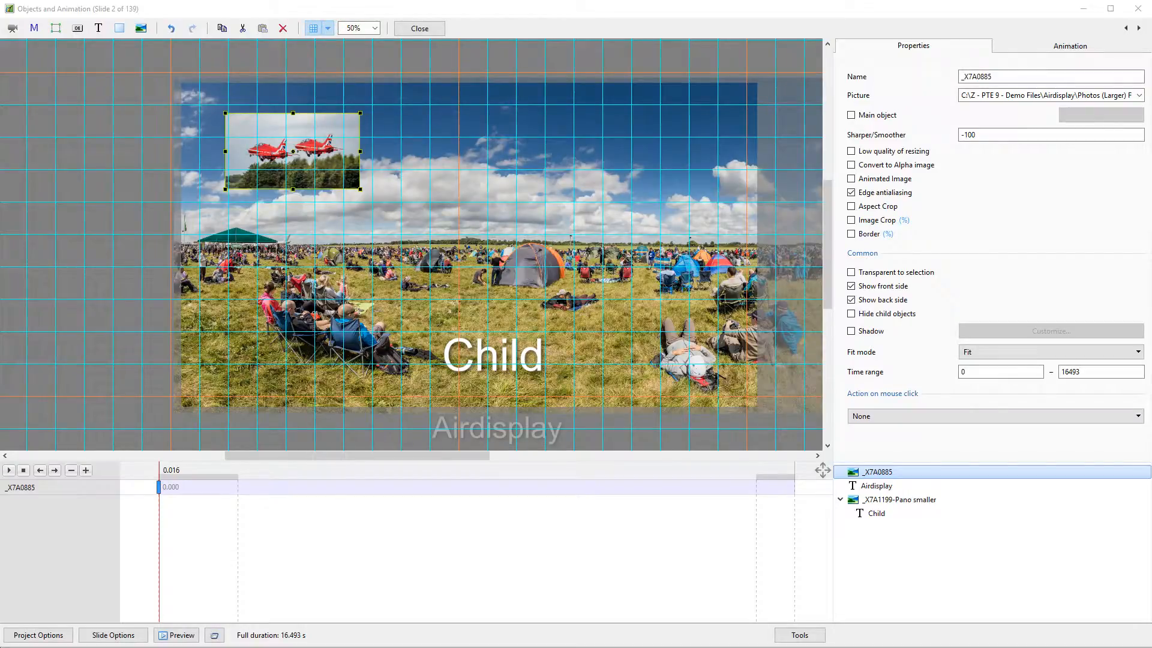
{"action": "left_click_drag", "start_coordinate": [553, 95], "coordinate": [599, 190]}
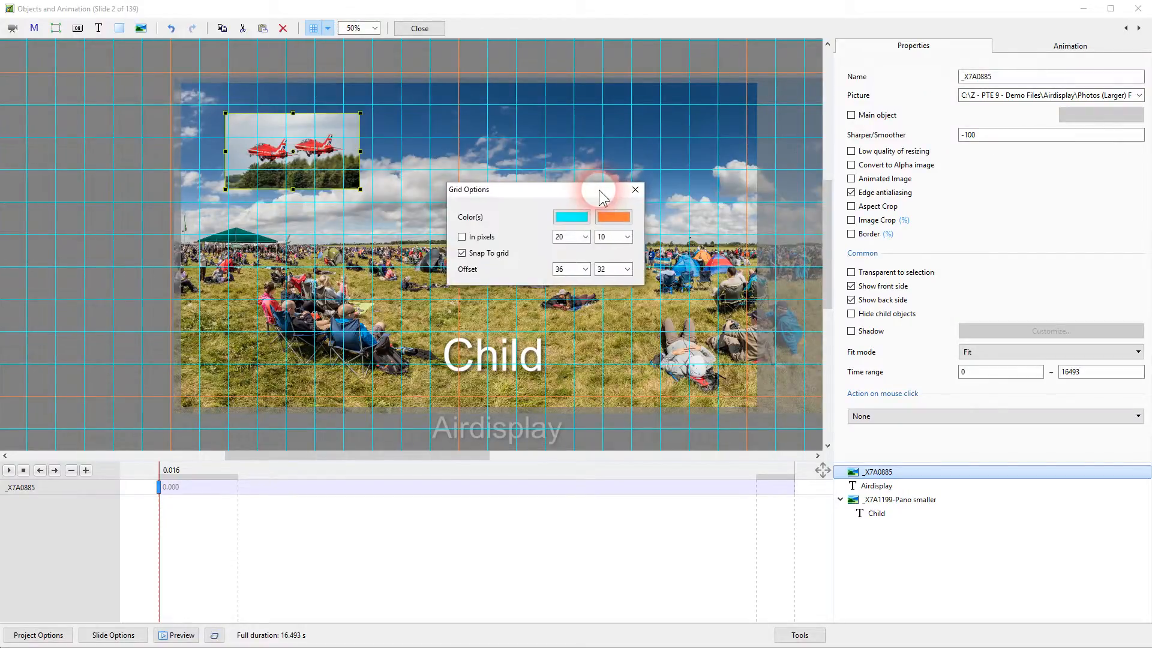
{"action": "left_click", "coordinate": [585, 236]}
{"action": "left_click_drag", "start_coordinate": [585, 252], "coordinate": [576, 252]}
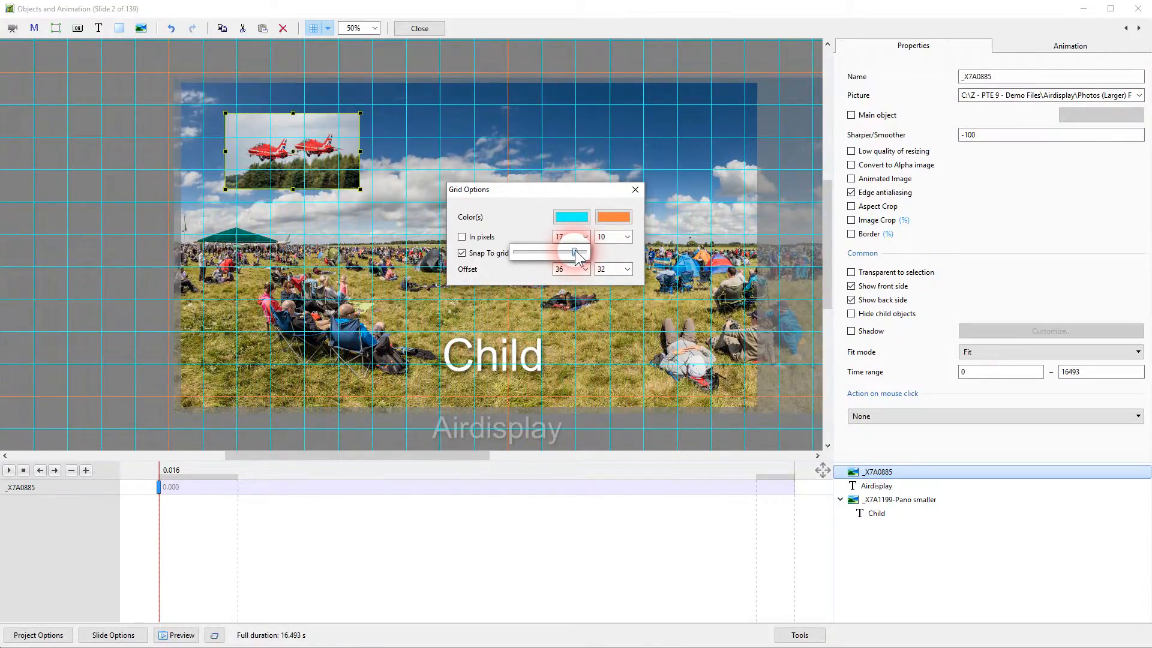
{"action": "left_click", "coordinate": [586, 270]}
{"action": "left_click", "coordinate": [586, 270]}
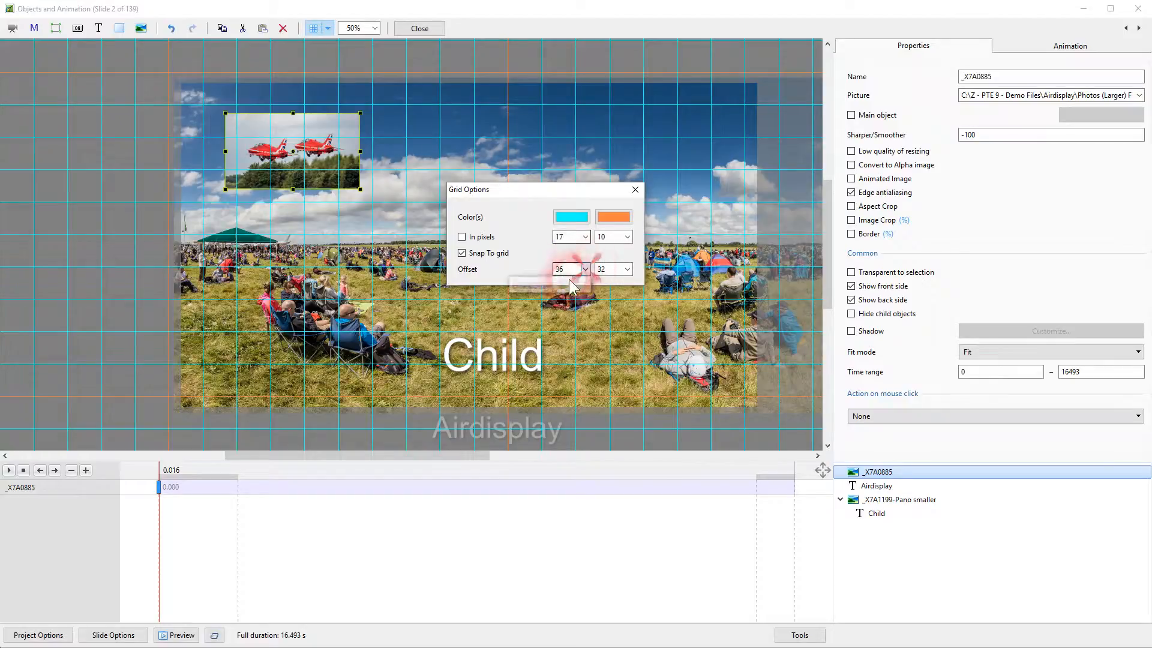
{"action": "left_click_drag", "start_coordinate": [564, 284], "coordinate": [549, 282]}
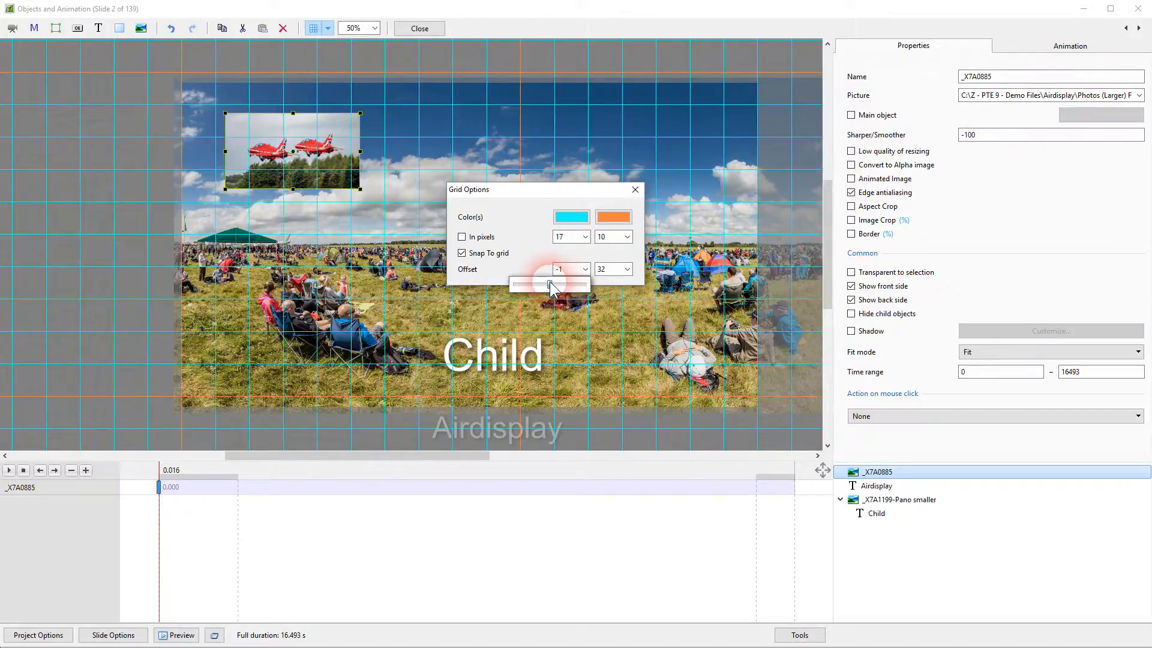
{"action": "left_click", "coordinate": [635, 191]}
Snap the _X7A0885 image's upper-left corner to the nearest grid intersection, and hide the grid
{"action": "left_click_drag", "start_coordinate": [271, 122], "coordinate": [264, 113]}
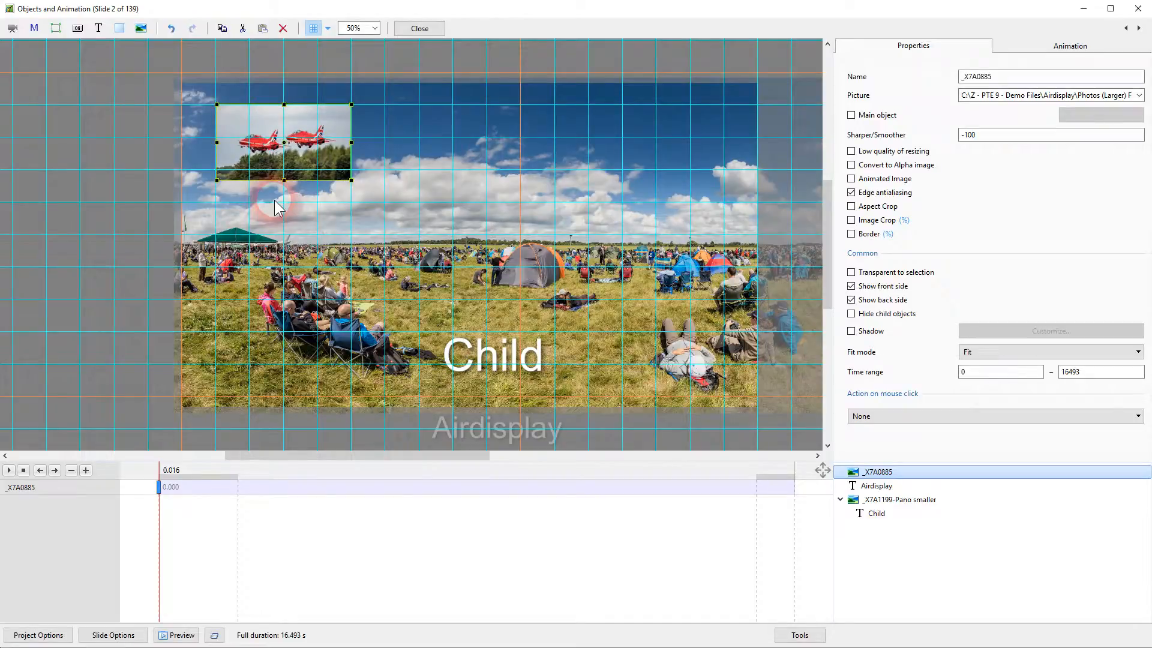
{"action": "left_click", "coordinate": [313, 29]}
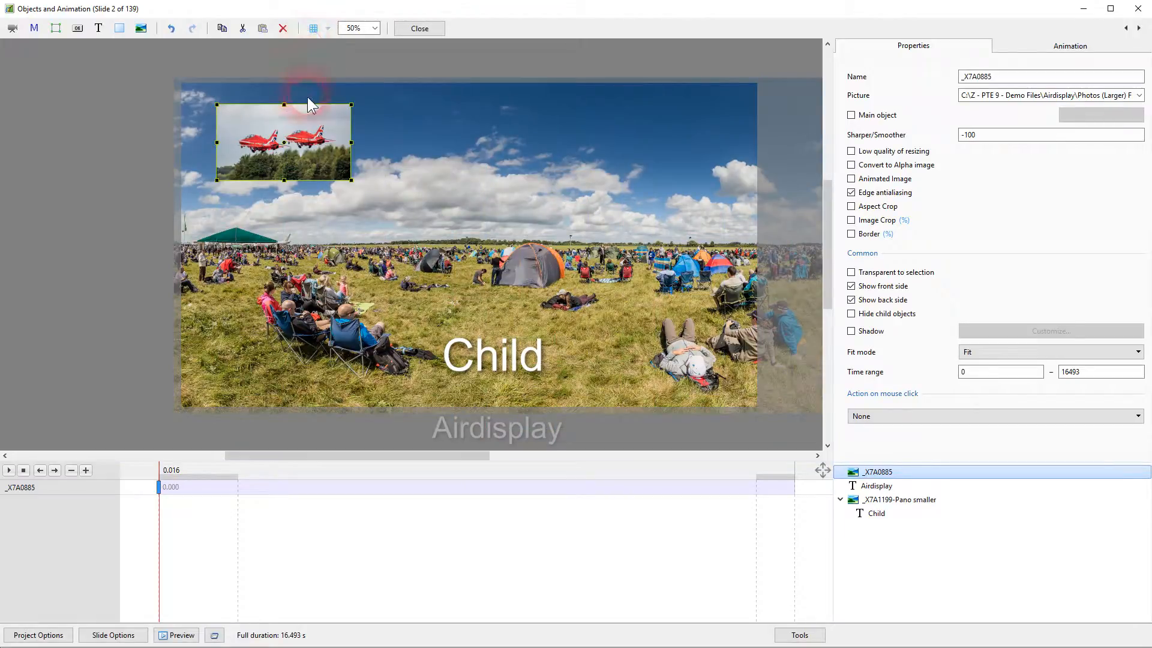
Set the opacity of the _X7A0885 image to 0 at its first key frame, at the start of the timeline
{"action": "left_click", "coordinate": [259, 132]}
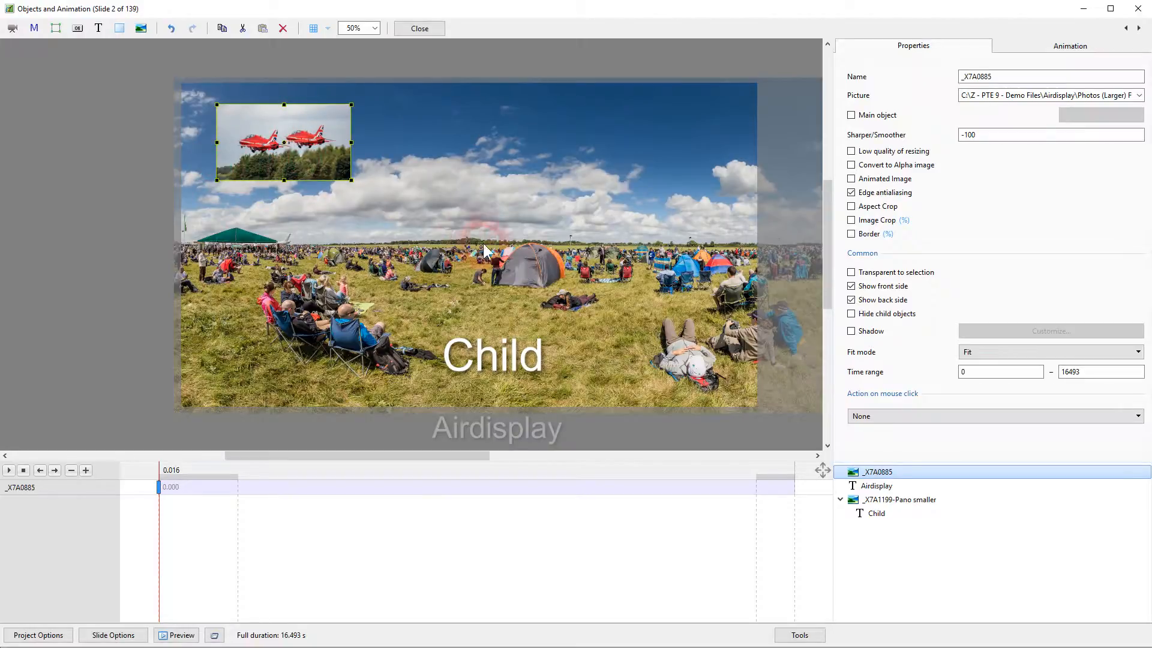
{"action": "left_click", "coordinate": [783, 474]}
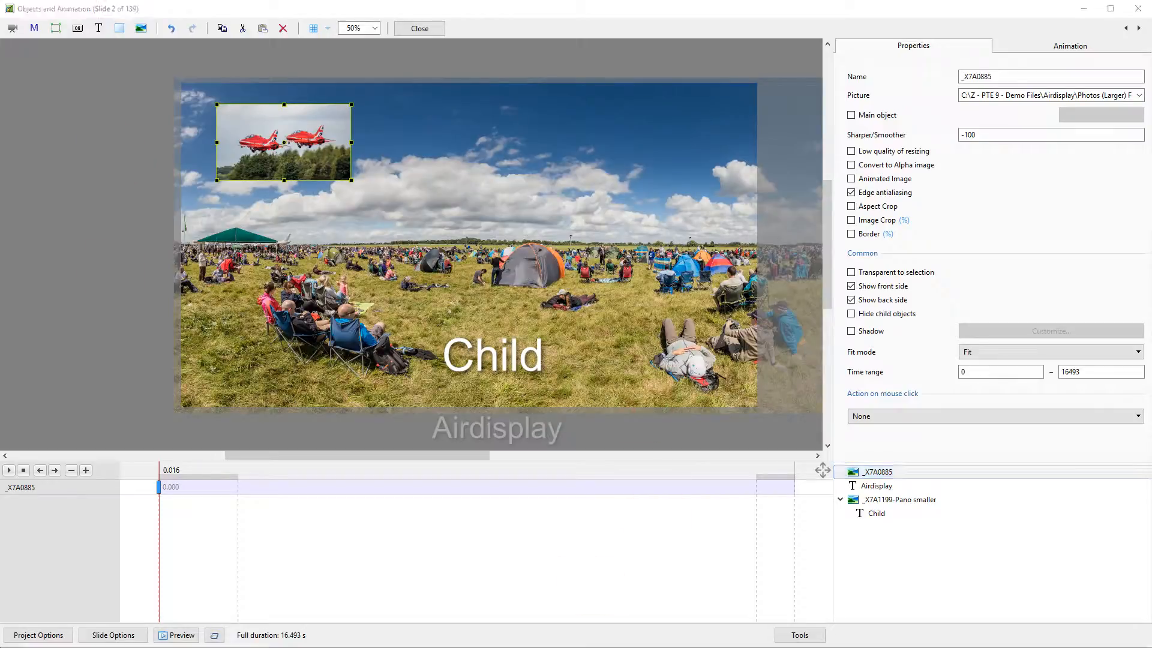
{"action": "left_click", "coordinate": [159, 487]}
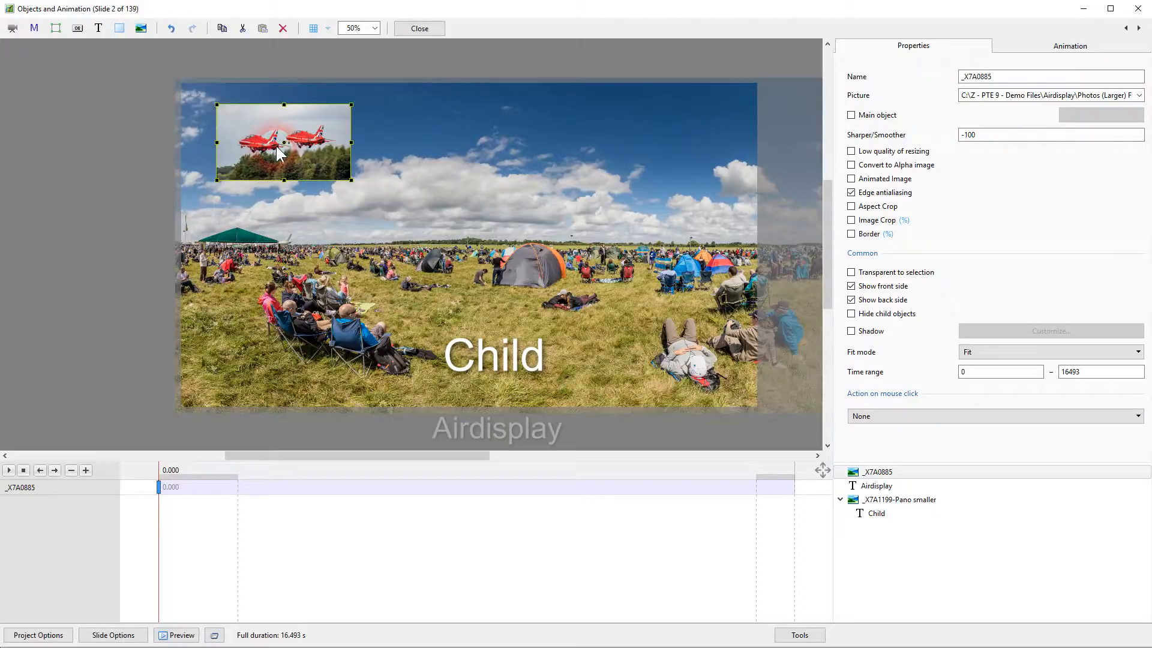
{"action": "left_click", "coordinate": [1072, 48]}
{"action": "left_click", "coordinate": [900, 291]}
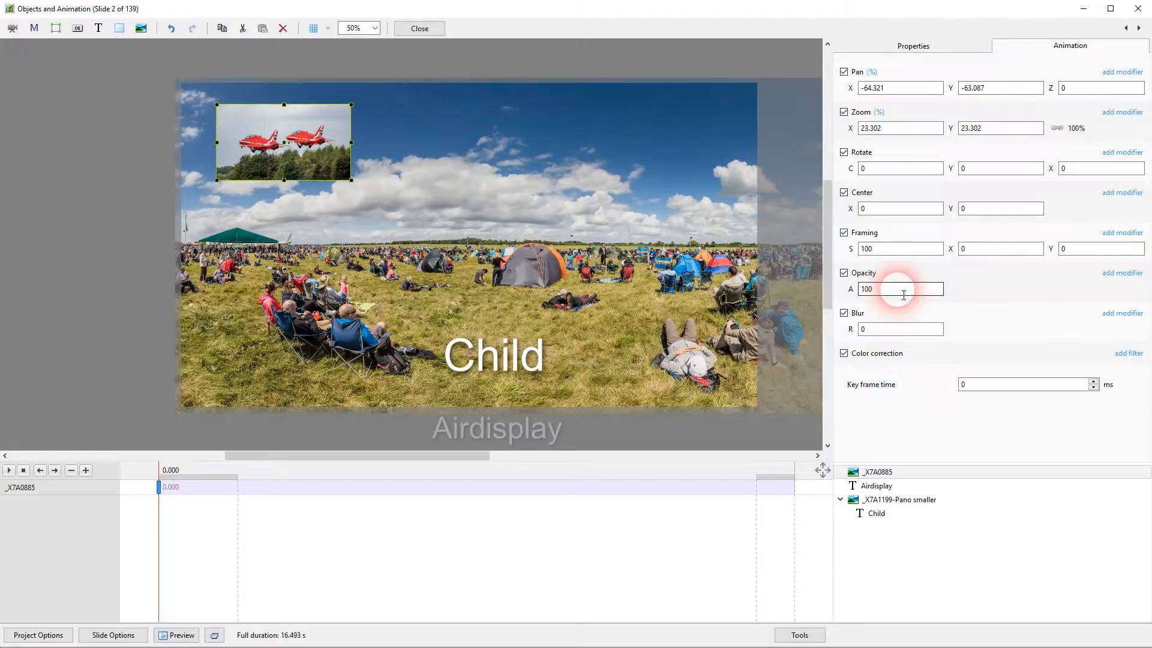
{"action": "double_click", "coordinate": [898, 291]}
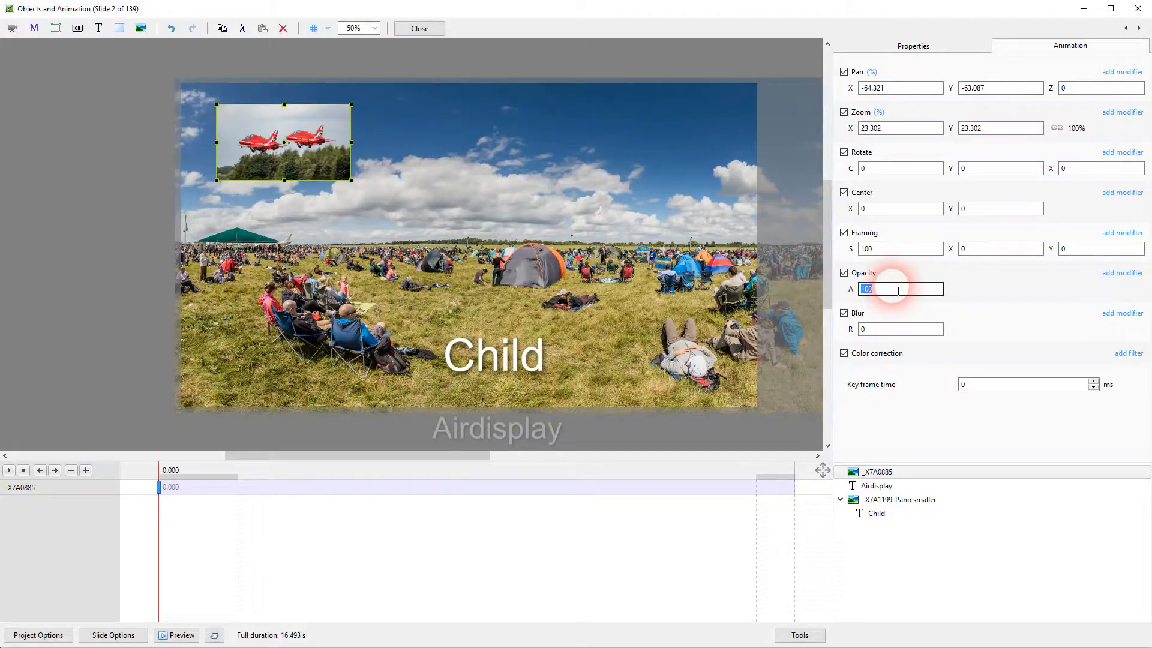
{"action": "type", "text": "0"}
{"action": "left_click", "coordinate": [340, 135]}
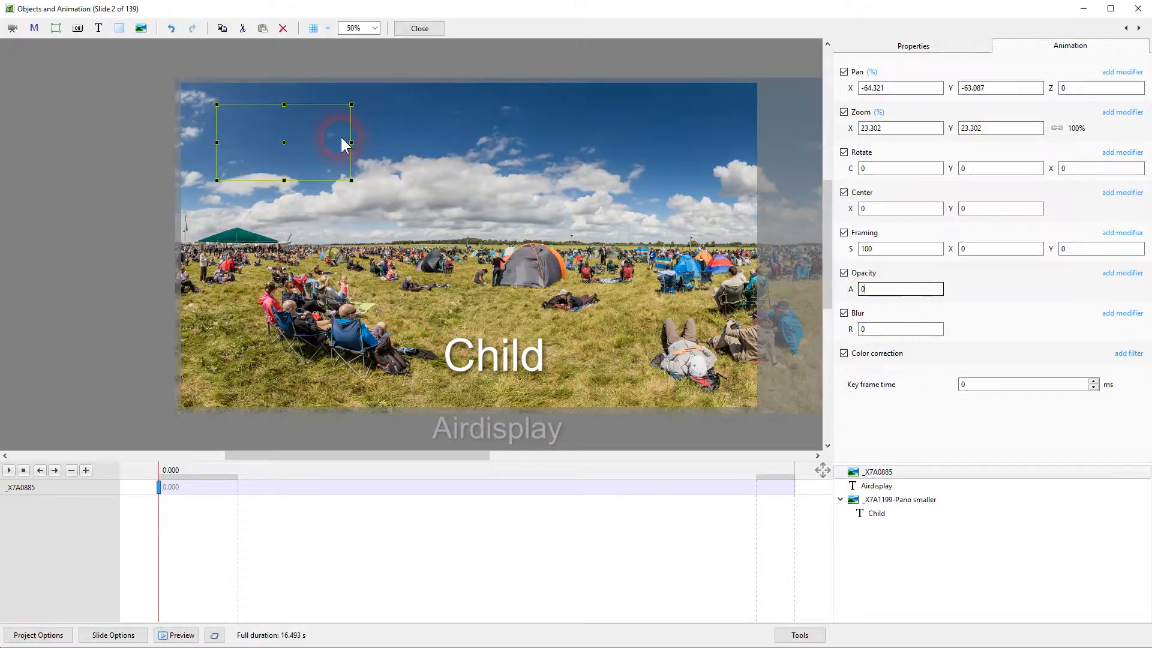
Clone the _X7A0885 image's first key frame and move the copy to about 3.4 seconds
{"action": "right_click", "coordinate": [163, 491]}
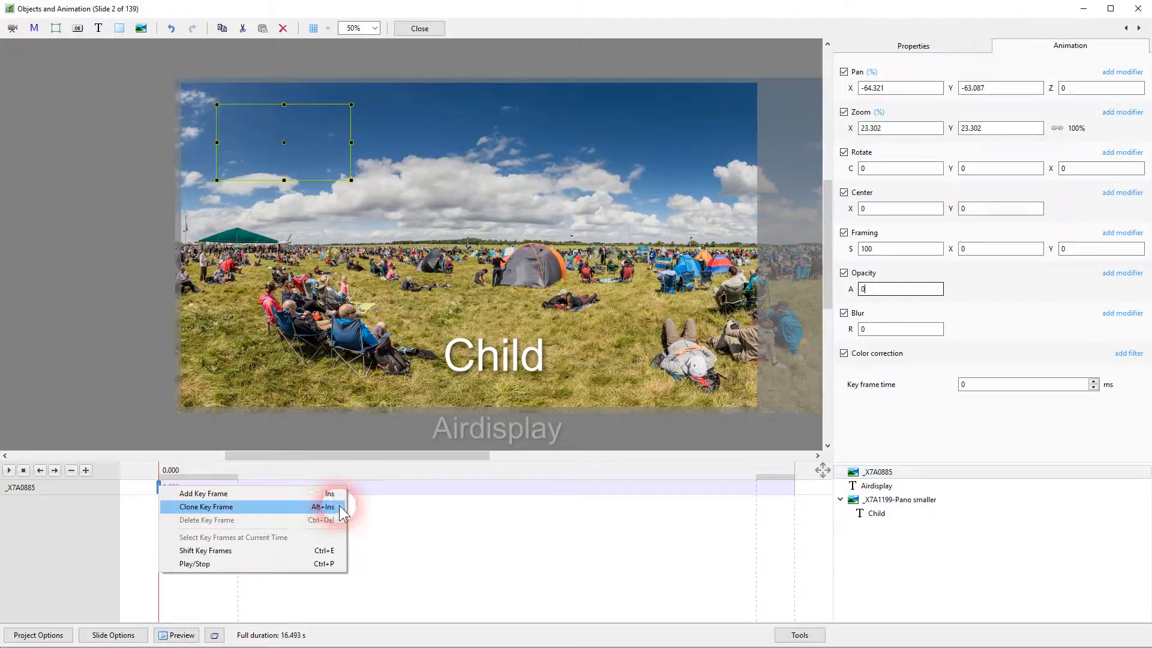
{"action": "left_click", "coordinate": [319, 508]}
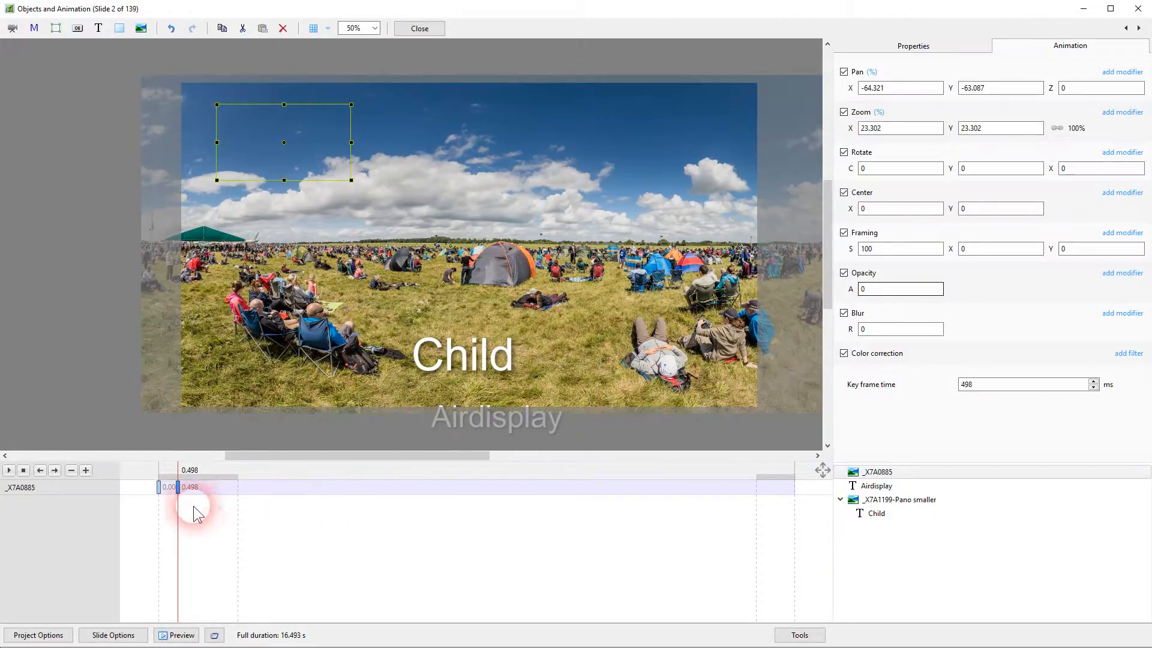
{"action": "left_click_drag", "start_coordinate": [182, 490], "coordinate": [294, 496]}
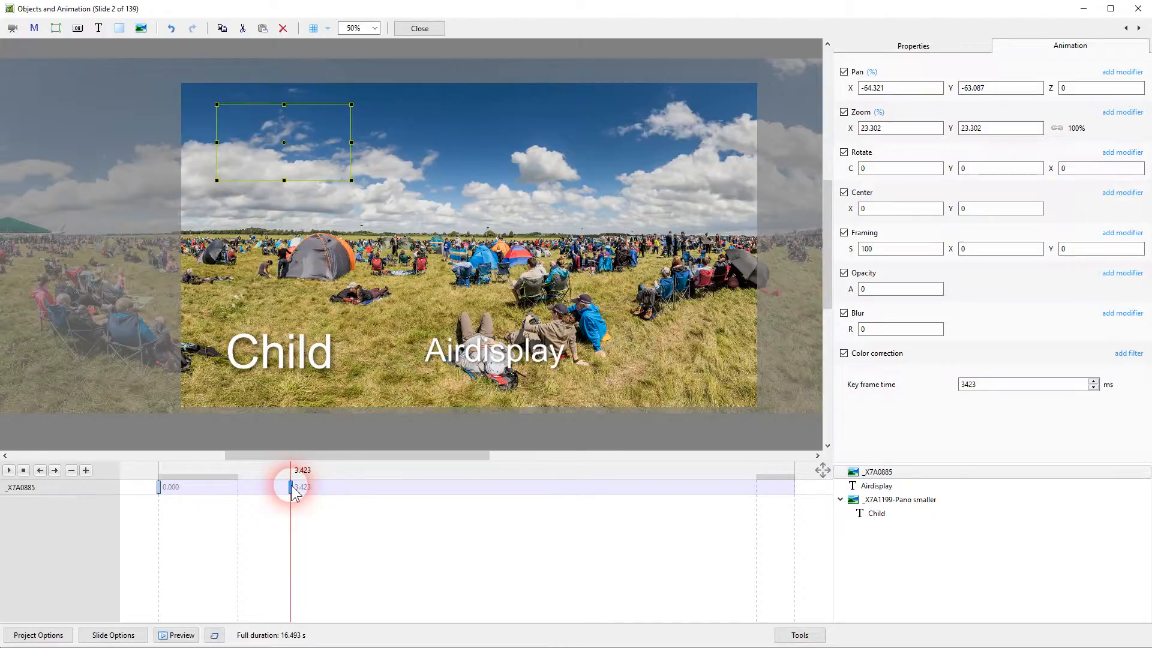
Clone the 3.423 s key frame, move the copy to about 5.0 seconds, and set its opacity to 100
{"action": "key", "text": "Insert"}
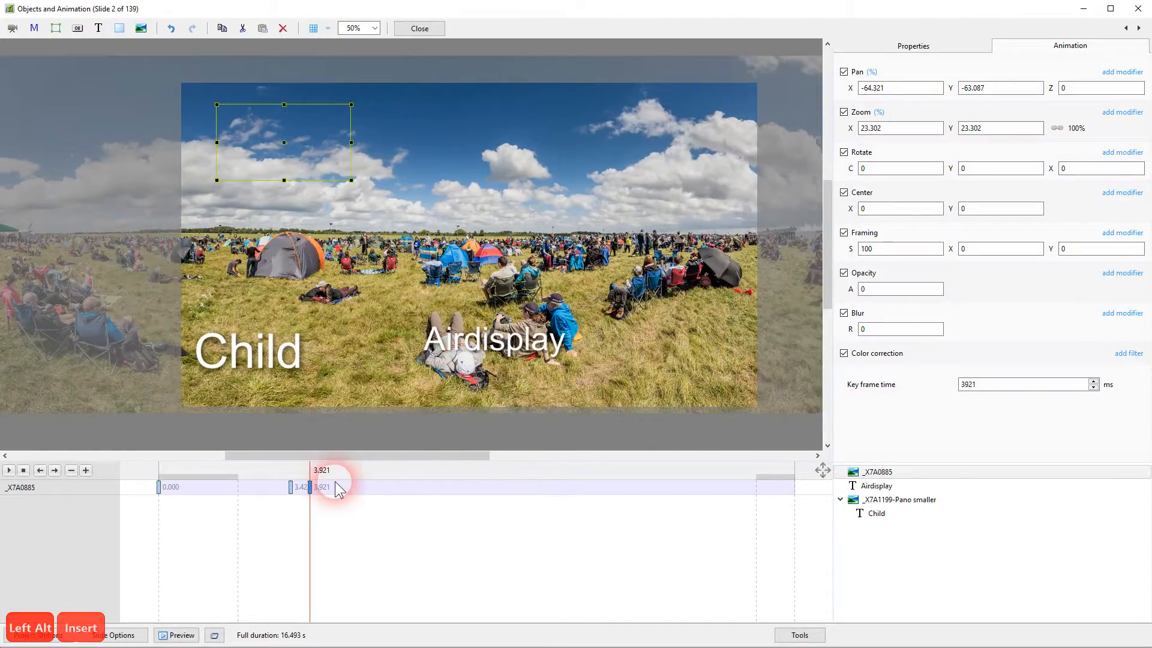
{"action": "left_click_drag", "start_coordinate": [312, 487], "coordinate": [354, 483]}
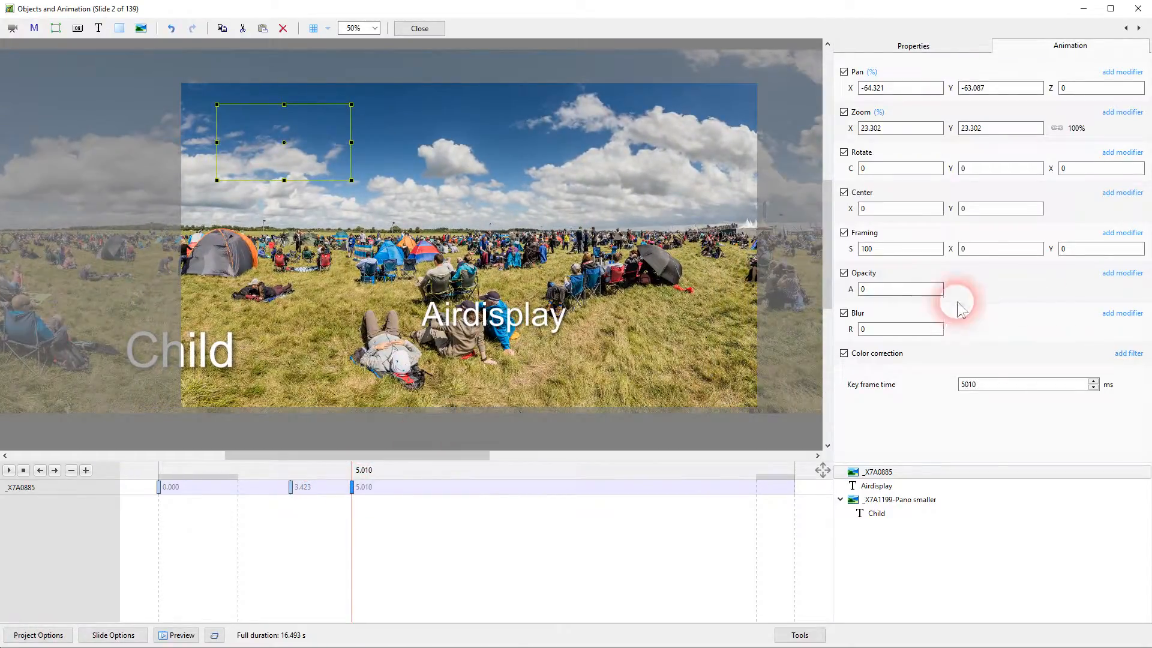
{"action": "double_click", "coordinate": [893, 290]}
{"action": "type", "text": "100"}
Clone the fully opaque 5.010 s key frame and move the copy to about 13 seconds
{"action": "left_click", "coordinate": [360, 486]}
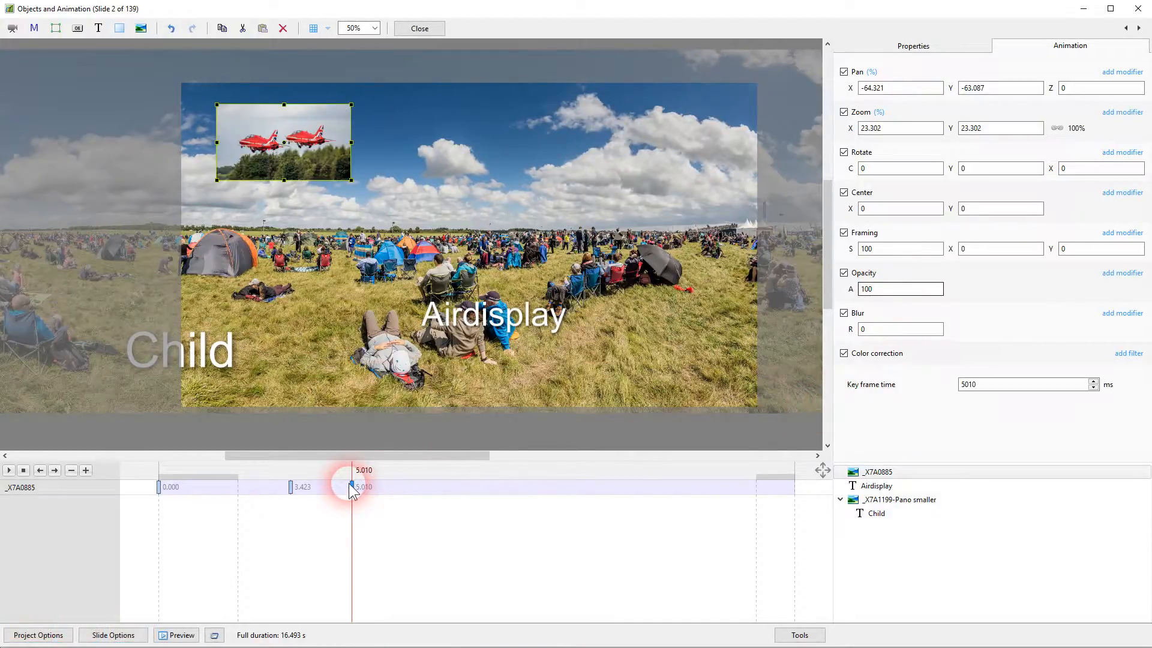
{"action": "key", "text": "alt+Insert"}
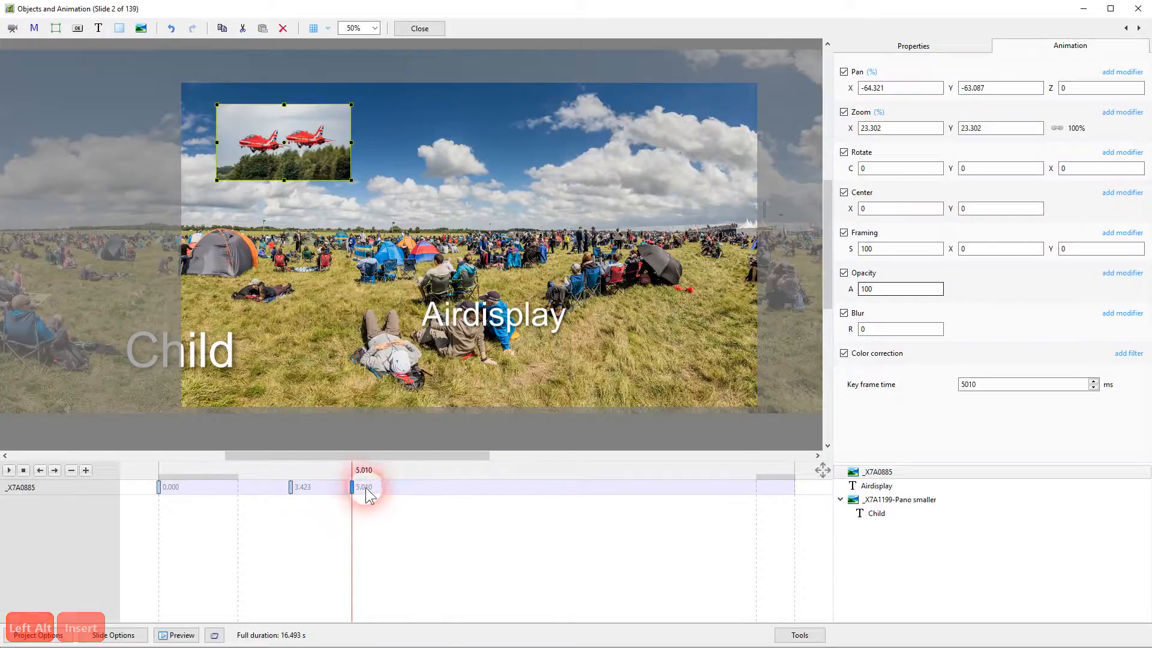
{"action": "left_click", "coordinate": [353, 488]}
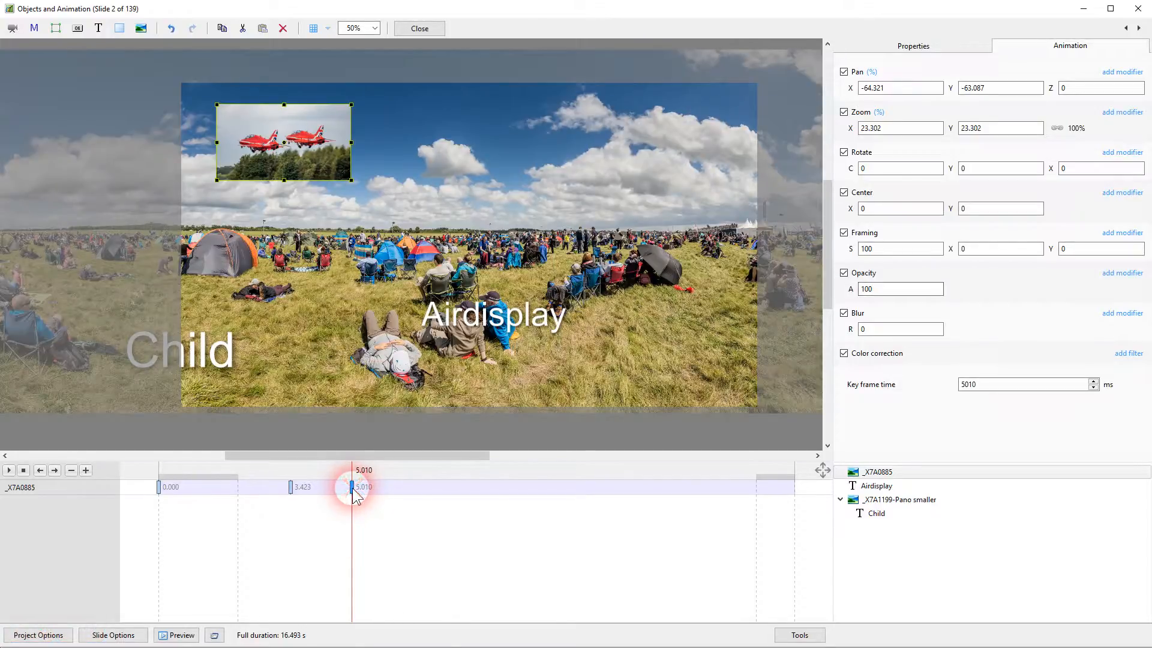
{"action": "key", "text": "alt+Insert"}
{"action": "left_click_drag", "start_coordinate": [353, 488], "coordinate": [371, 491]}
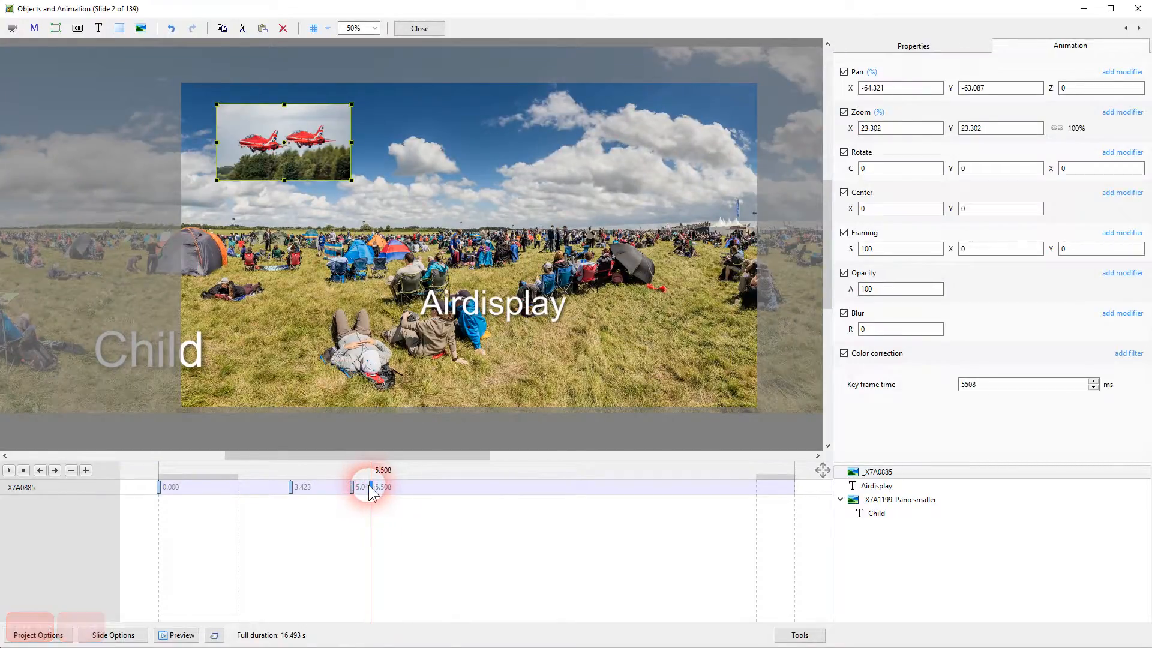
{"action": "left_click", "coordinate": [448, 494]}
{"action": "left_click", "coordinate": [375, 492]}
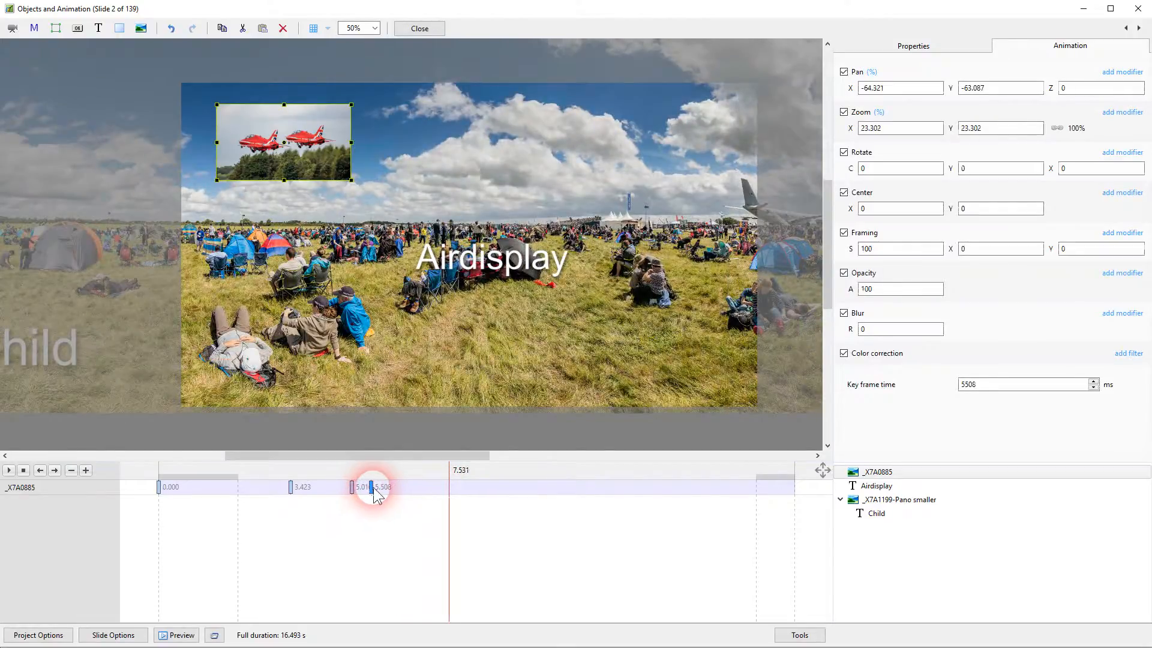
{"action": "left_click", "coordinate": [419, 487]}
{"action": "left_click", "coordinate": [371, 489]}
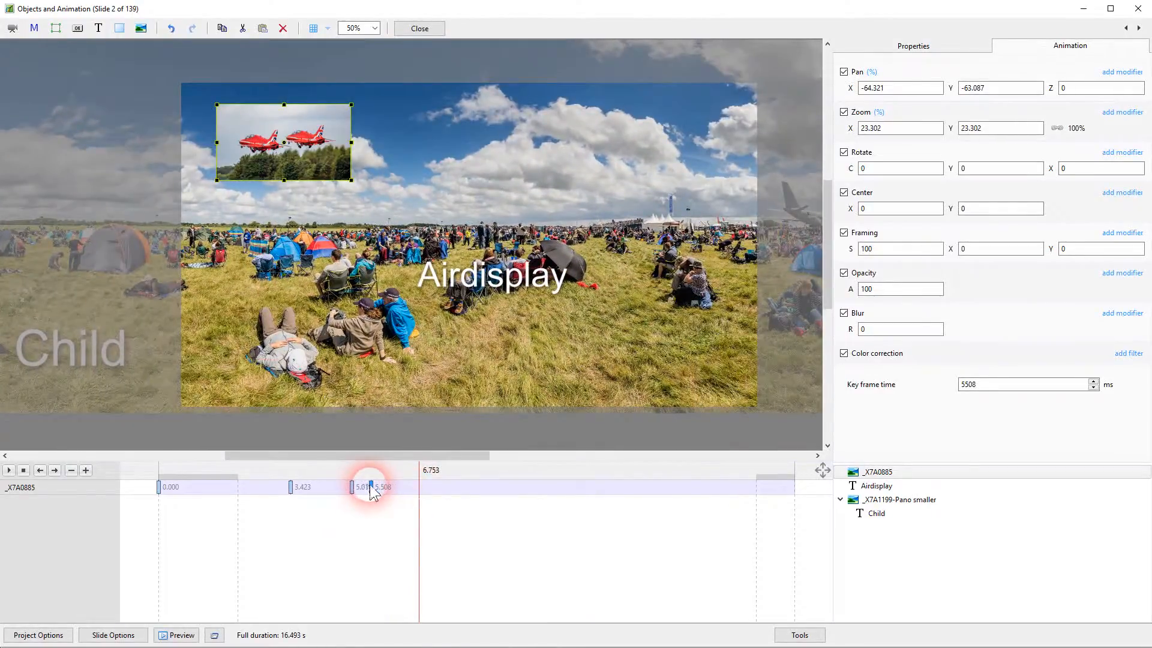
{"action": "left_click_drag", "start_coordinate": [371, 486], "coordinate": [662, 491]}
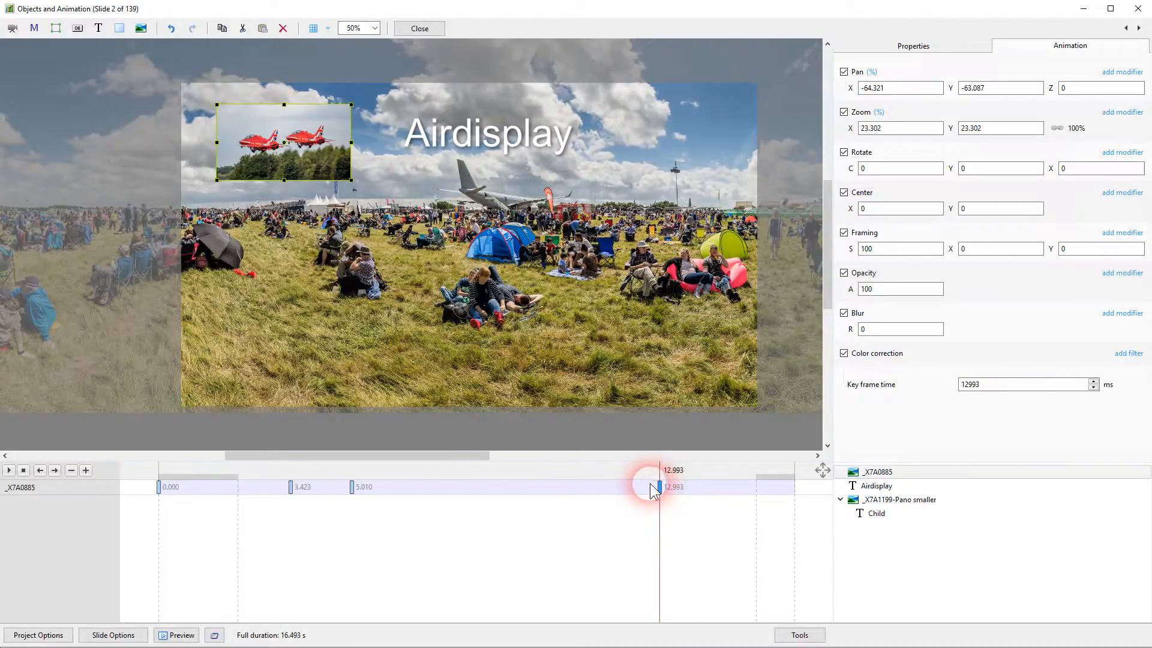
At the 12.993 s key frame, set the _X7A0885 image's framing scale to 200 and its framing X offset to 20
{"action": "left_click", "coordinate": [282, 127]}
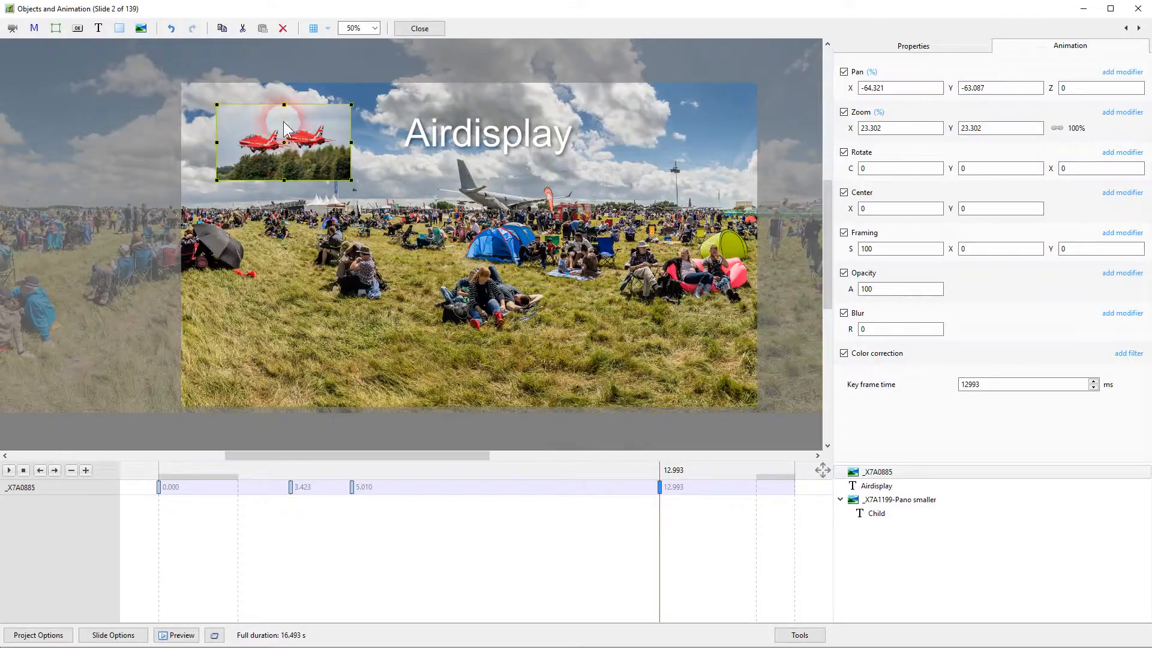
{"action": "left_click", "coordinate": [300, 127]}
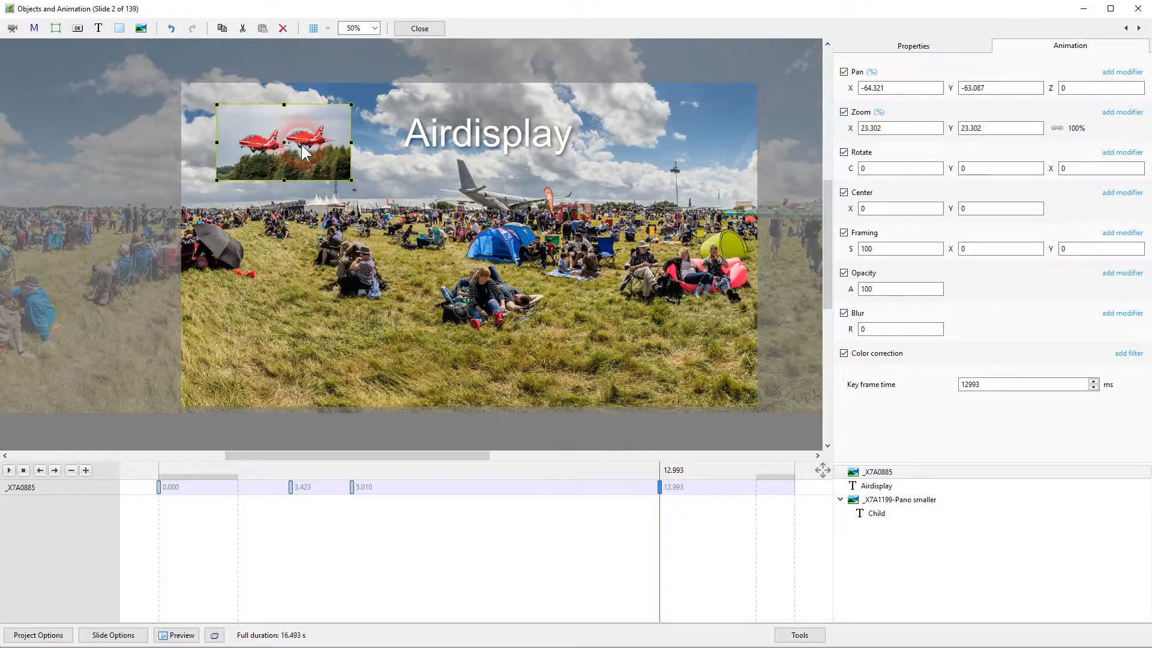
{"action": "left_click", "coordinate": [294, 142]}
{"action": "left_click", "coordinate": [352, 486]}
{"action": "left_click", "coordinate": [659, 486]}
{"action": "left_click", "coordinate": [874, 249]}
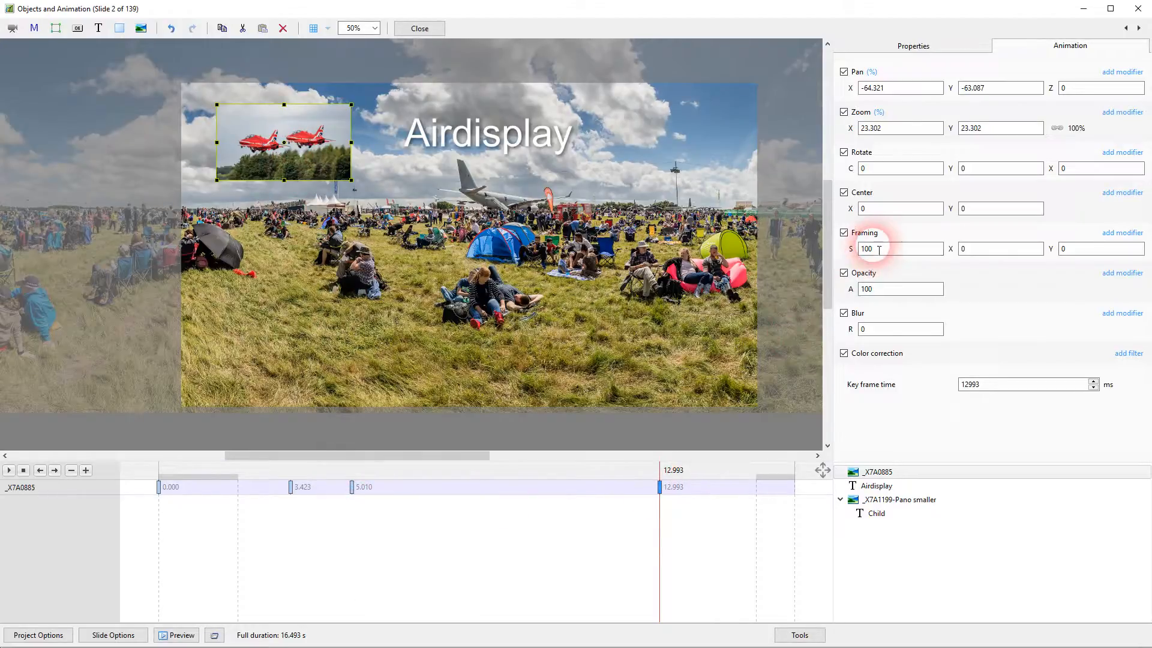
{"action": "left_click", "coordinate": [890, 246]}
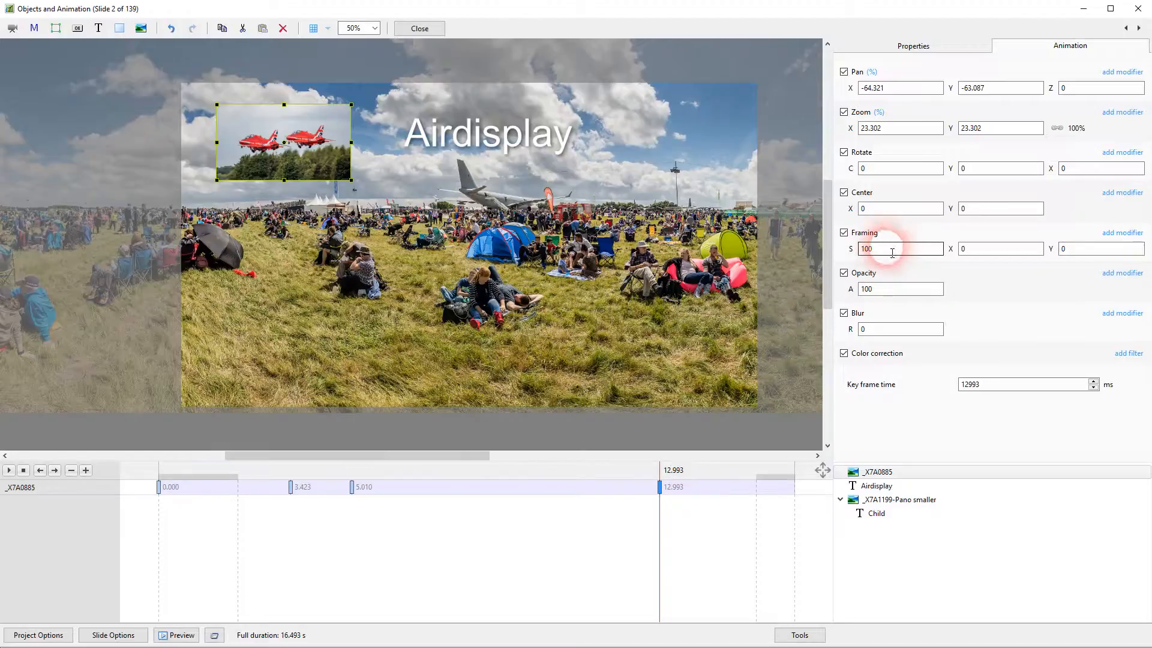
{"action": "type", "text": "200"}
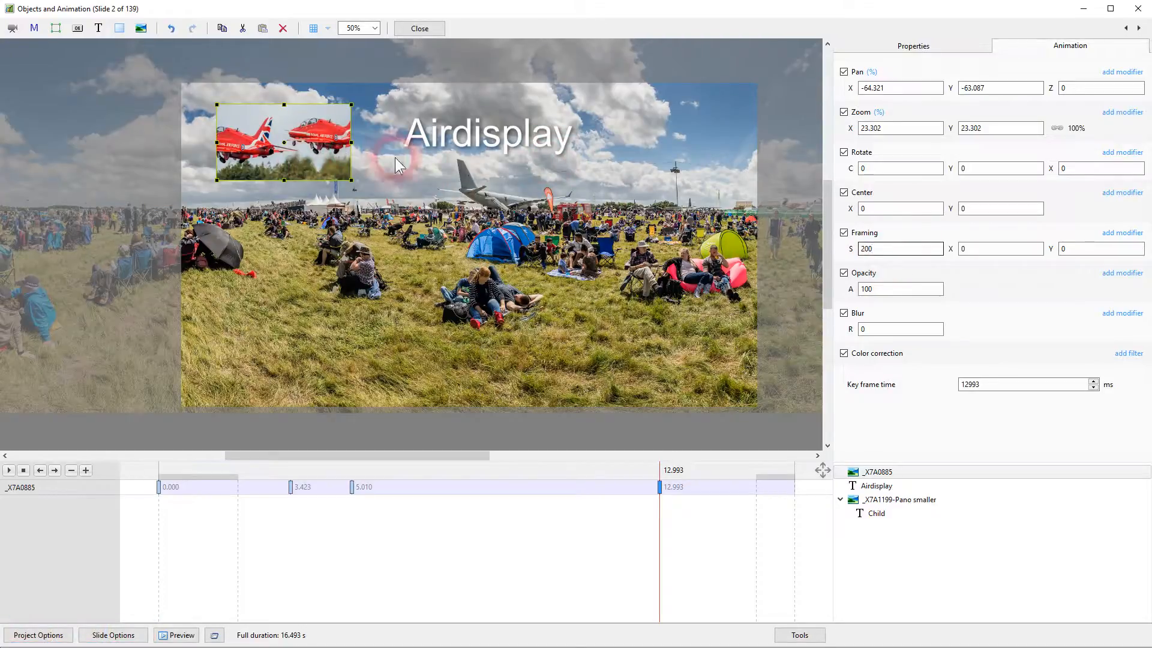
{"action": "left_click", "coordinate": [997, 251]}
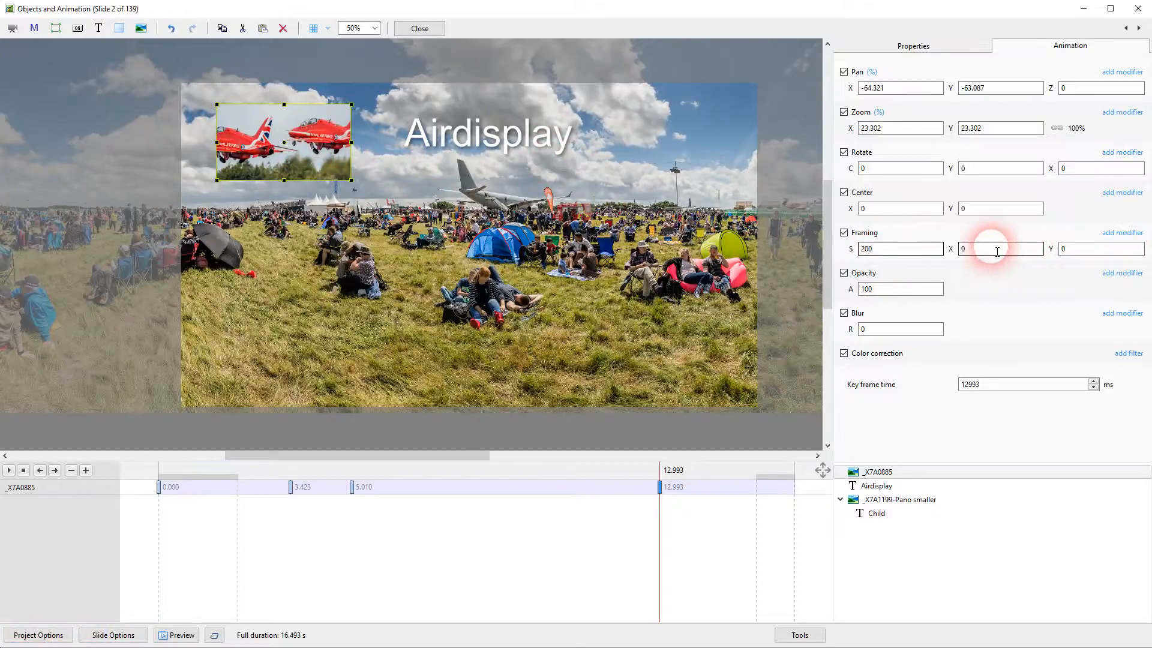
{"action": "type", "text": "2"}
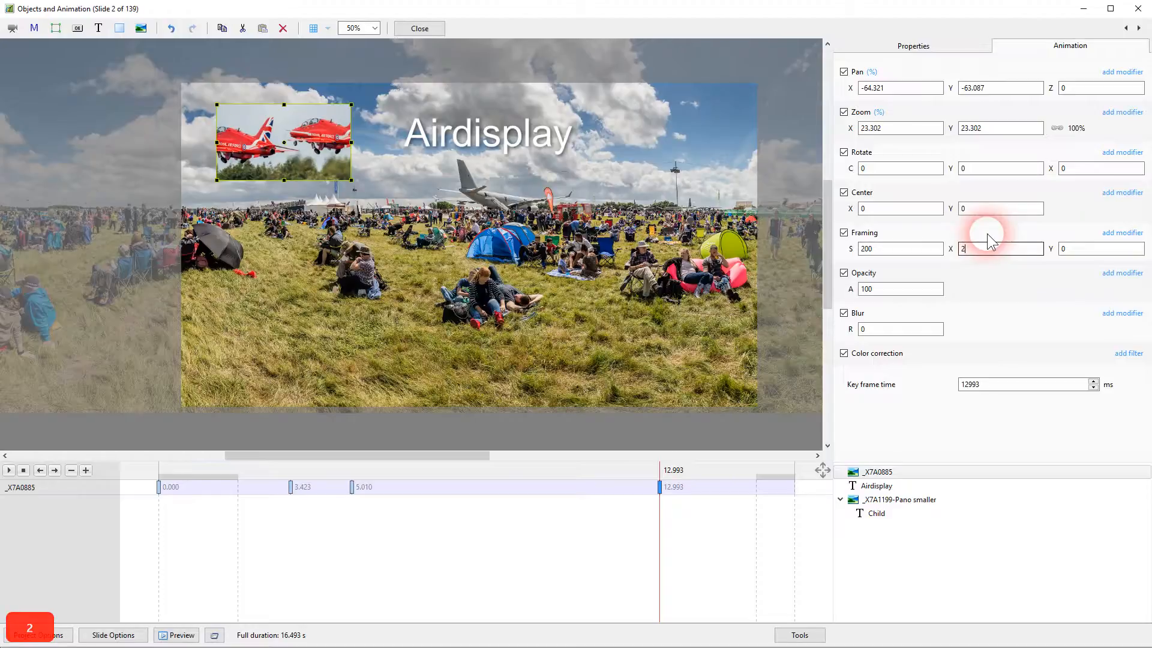
{"action": "type", "text": "0"}
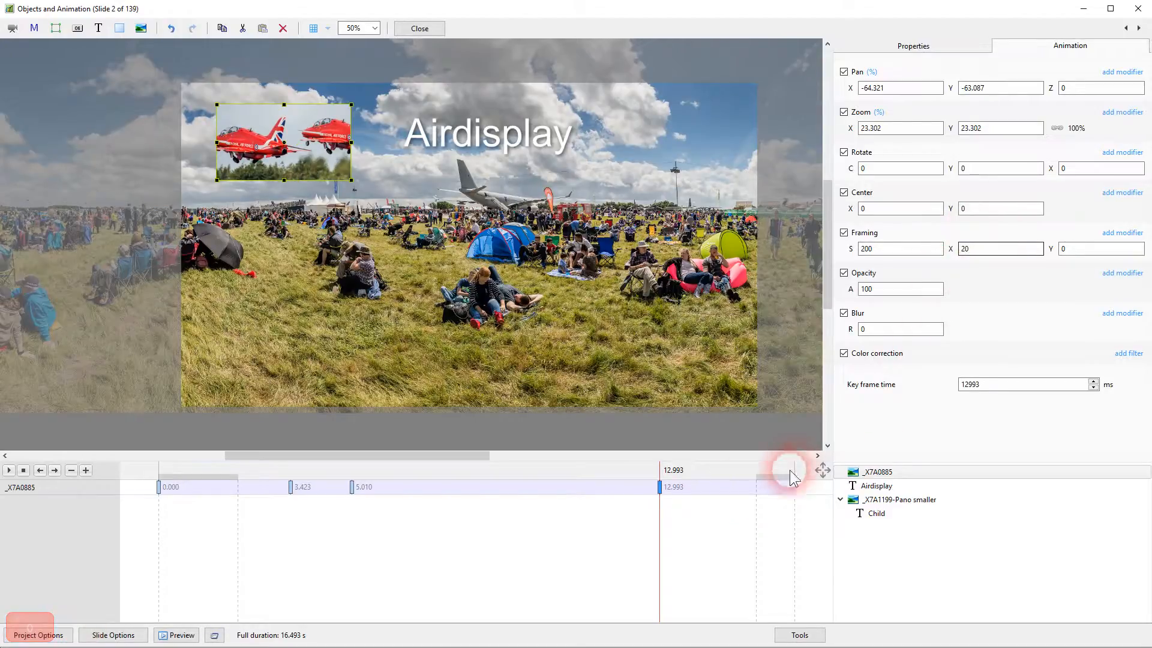
Clone the 12.993 s key frame, move the copy to about 14.4 seconds, and set its opacity to 0
{"action": "right_click", "coordinate": [661, 487]}
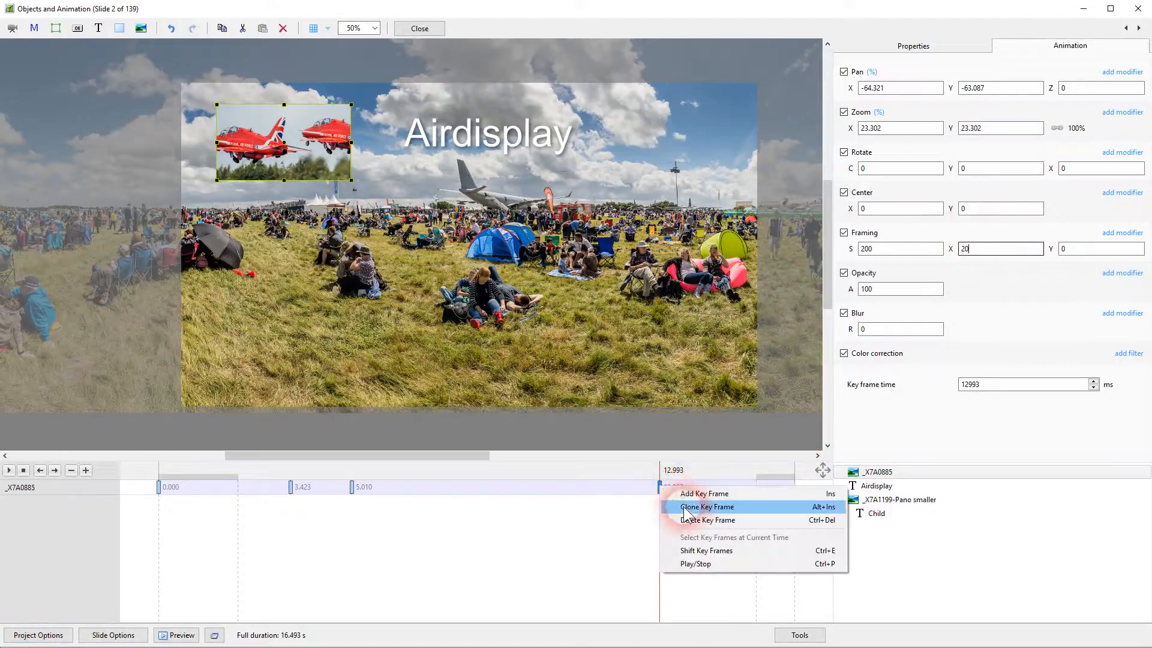
{"action": "left_click", "coordinate": [706, 507]}
{"action": "left_click_drag", "start_coordinate": [676, 485], "coordinate": [714, 489]}
{"action": "left_click", "coordinate": [913, 289]}
{"action": "double_click", "coordinate": [870, 289]}
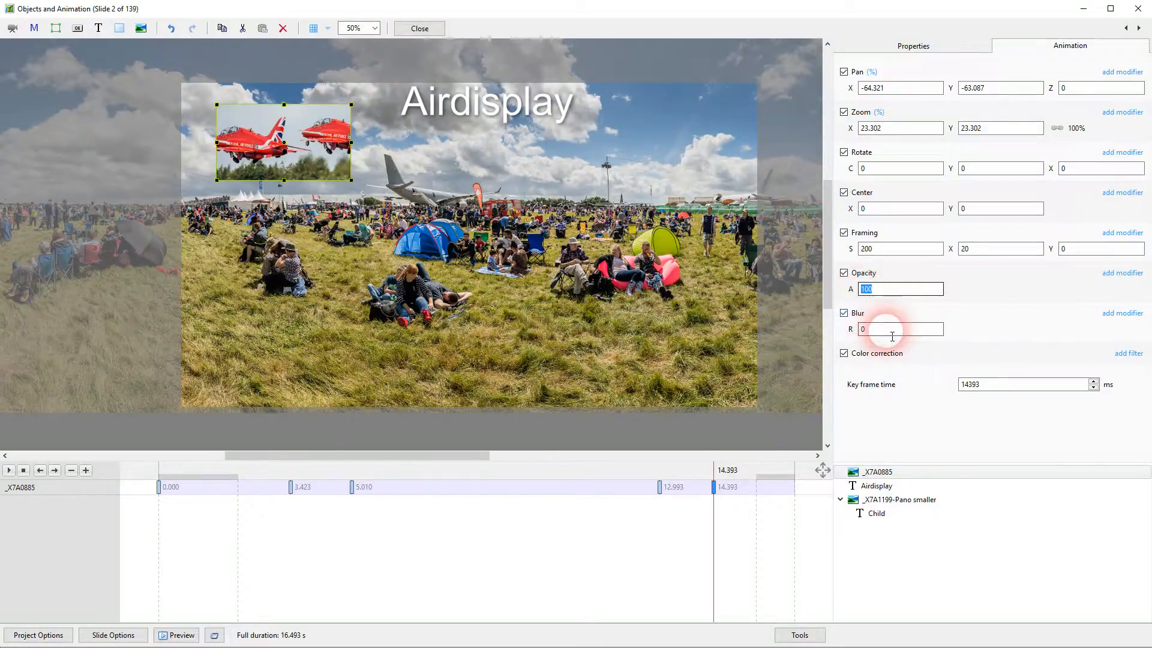
{"action": "left_click", "coordinate": [891, 290]}
{"action": "type", "text": "0"}
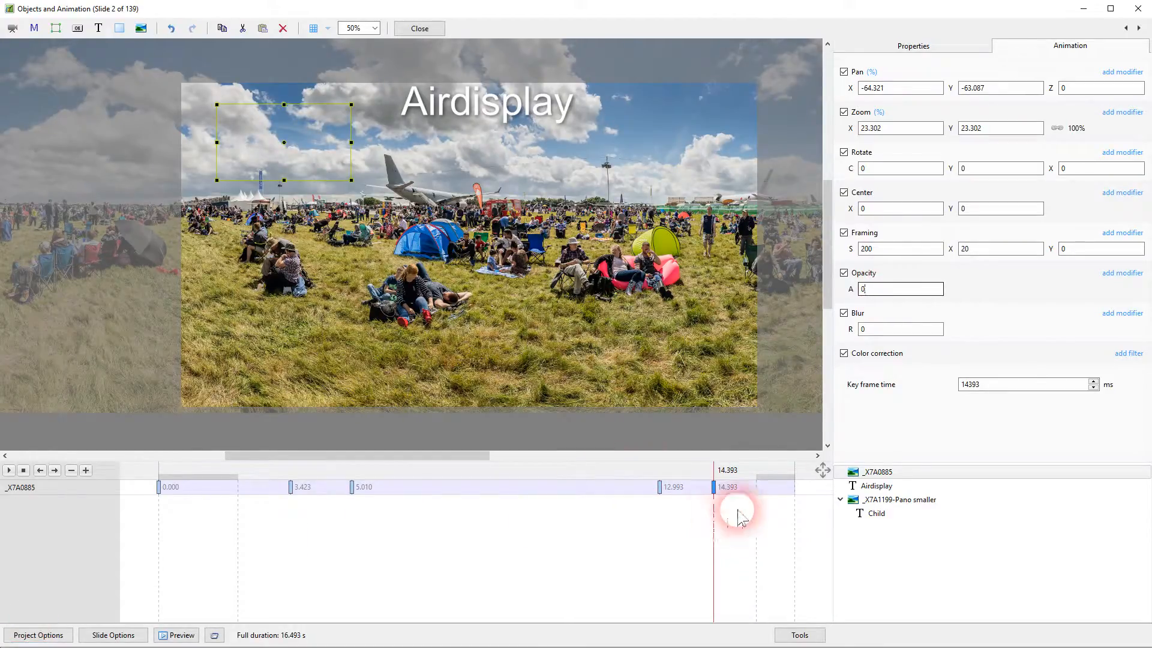
Select all four objects, play the combined animation from the start, deselect everything, and return to the start of the timeline
{"action": "left_click", "coordinate": [881, 473]}
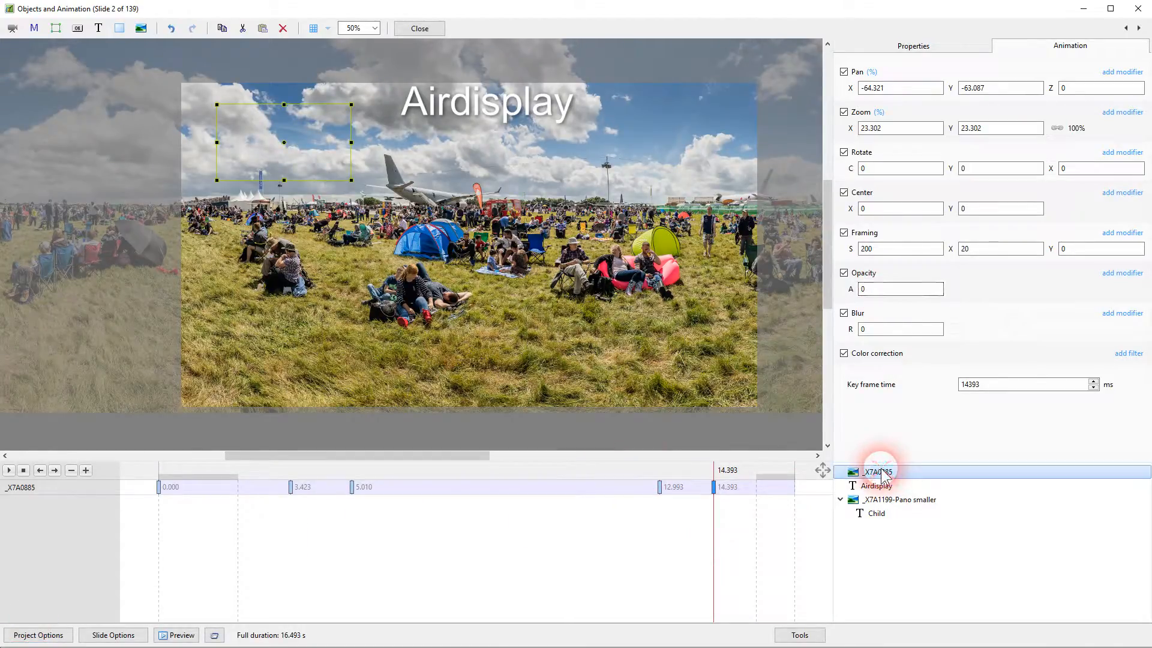
{"action": "left_click", "coordinate": [877, 513], "text": "shift"}
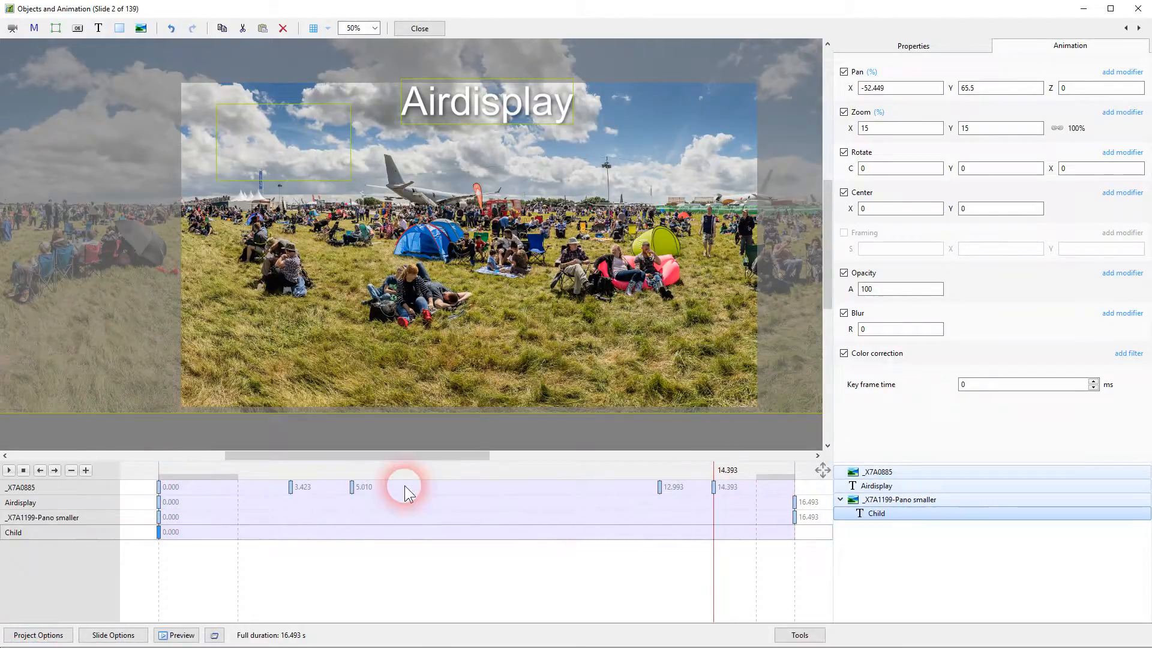
{"action": "left_click", "coordinate": [160, 466]}
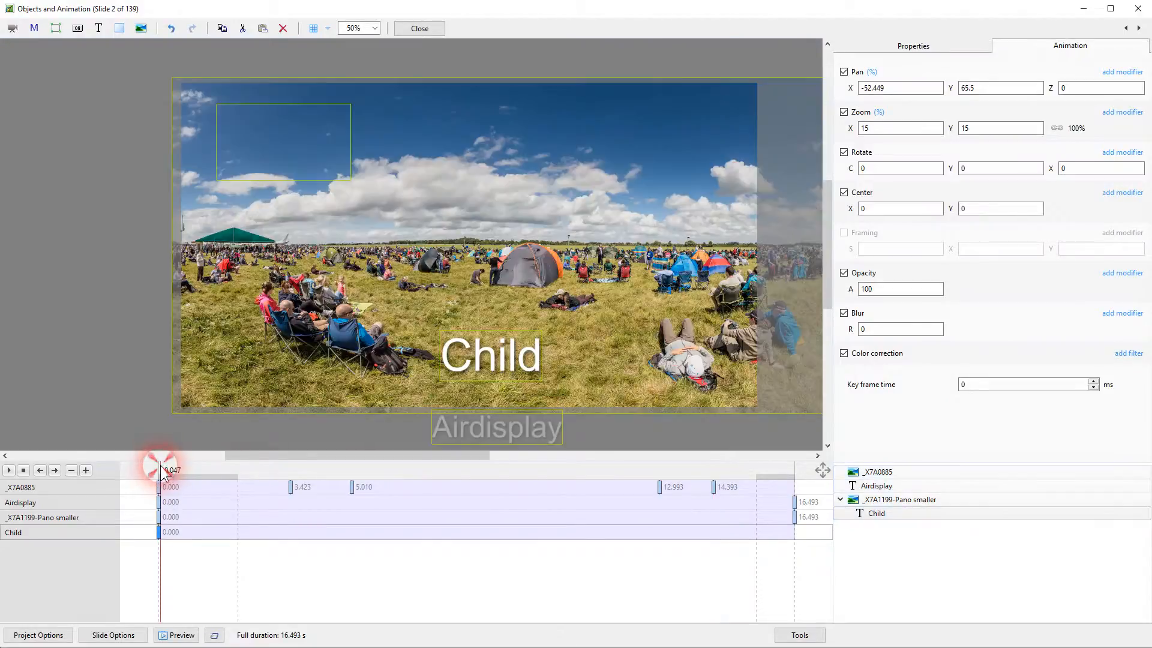
{"action": "left_click", "coordinate": [8, 471]}
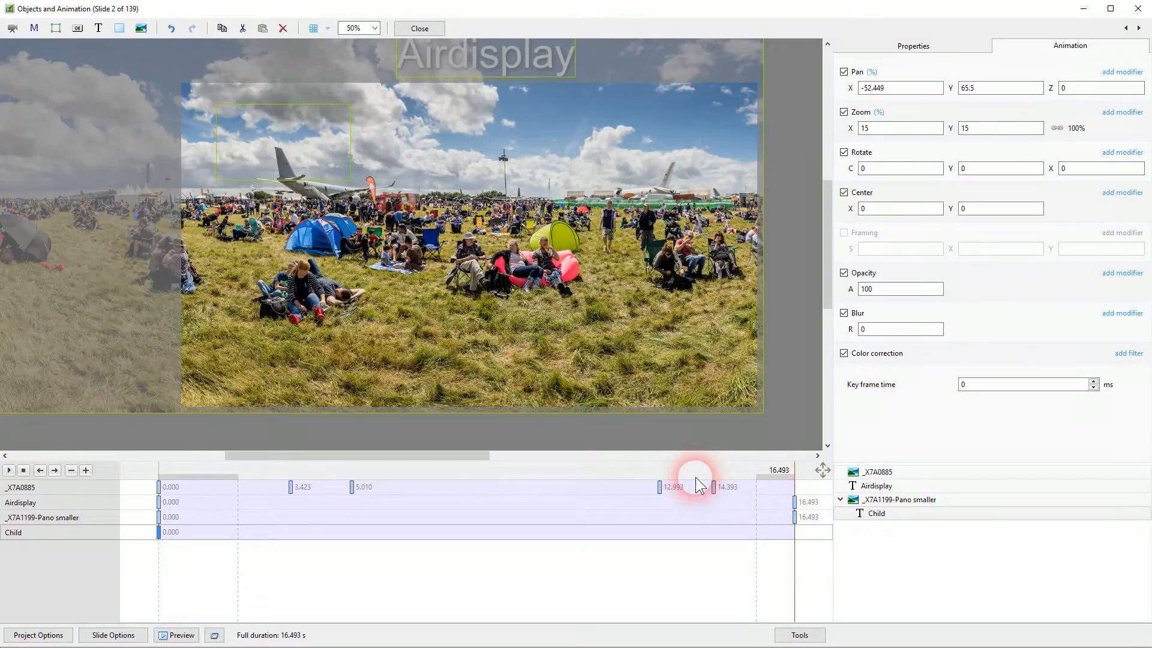
{"action": "left_click", "coordinate": [784, 414]}
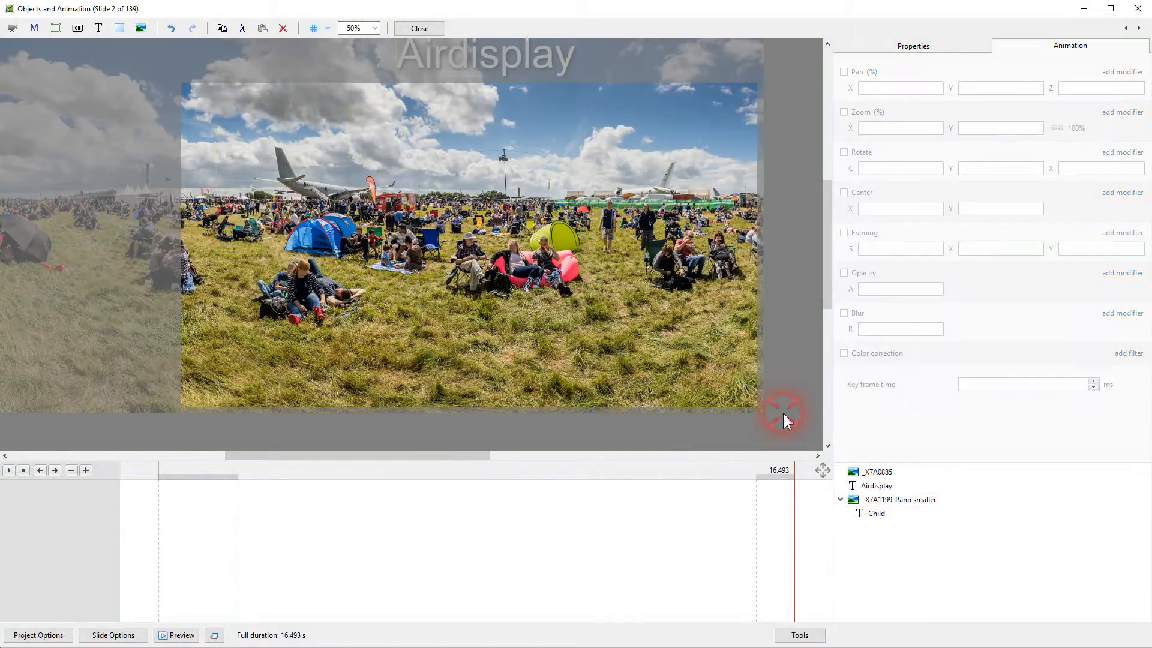
{"action": "left_click", "coordinate": [159, 466]}
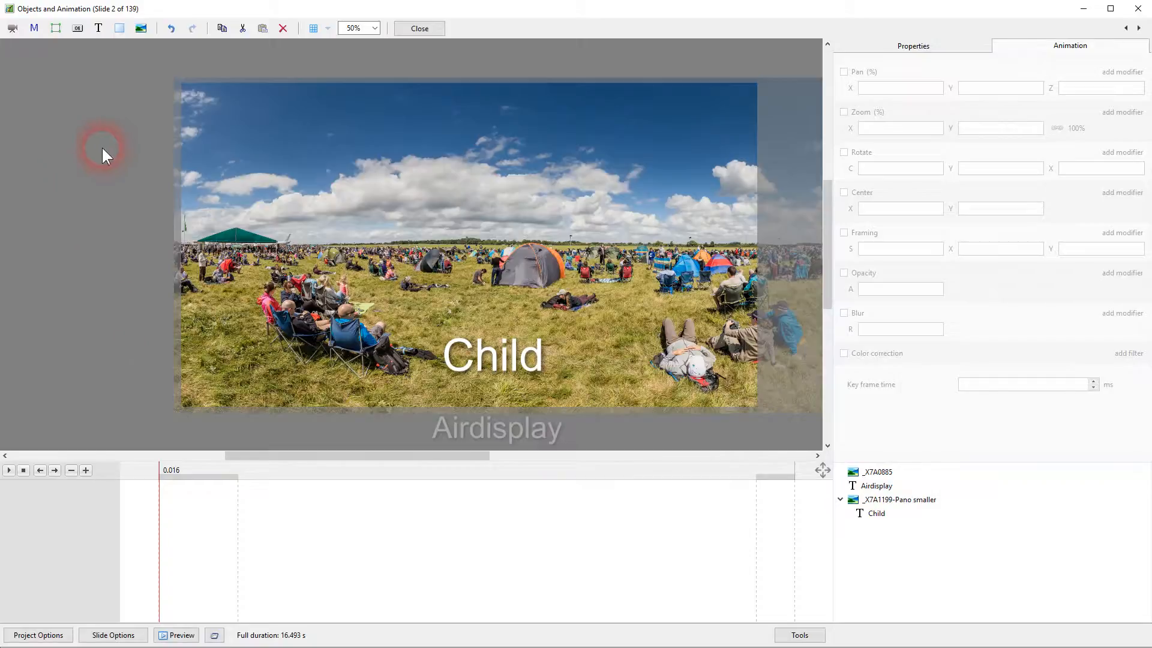
Add the video BH1A0627.converted.avi from the Airdisplay demo project's Video Files folder to the slide
{"action": "left_click", "coordinate": [14, 30]}
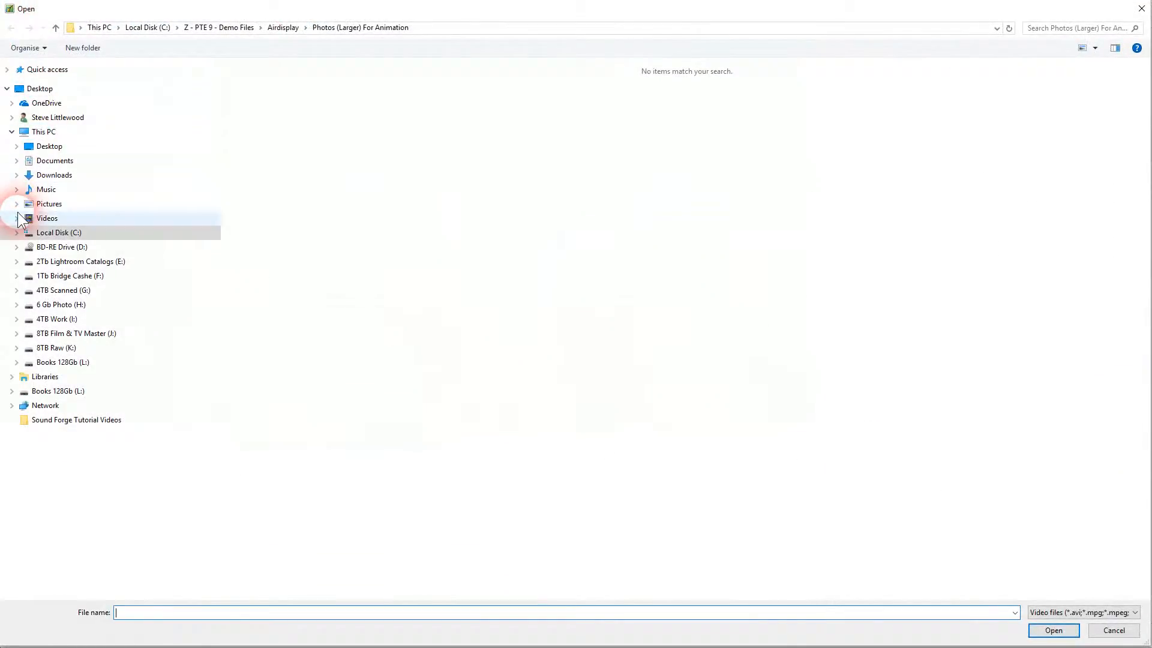
{"action": "left_click", "coordinate": [16, 232]}
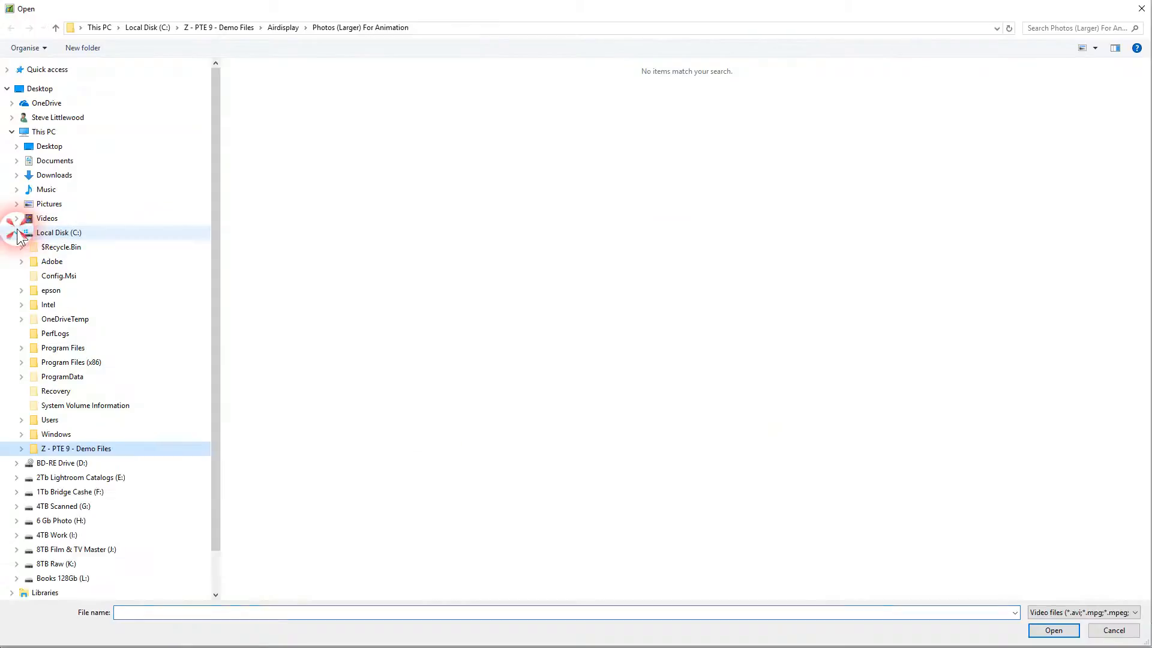
{"action": "left_click", "coordinate": [19, 448]}
{"action": "left_click", "coordinate": [26, 462]}
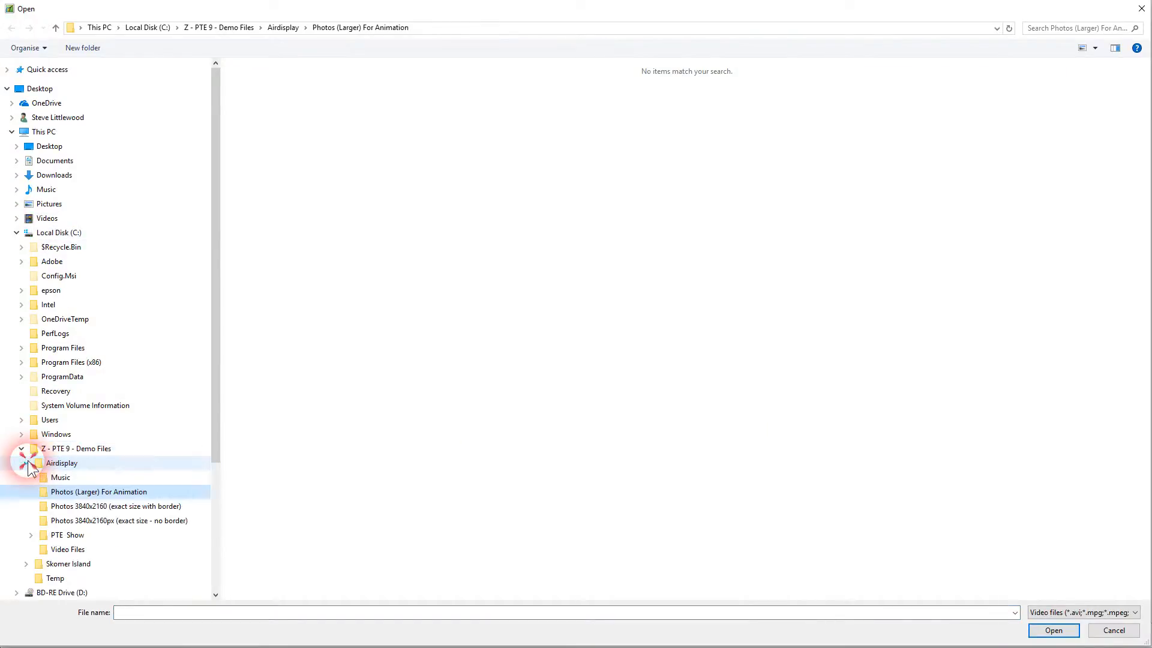
{"action": "left_click", "coordinate": [67, 549]}
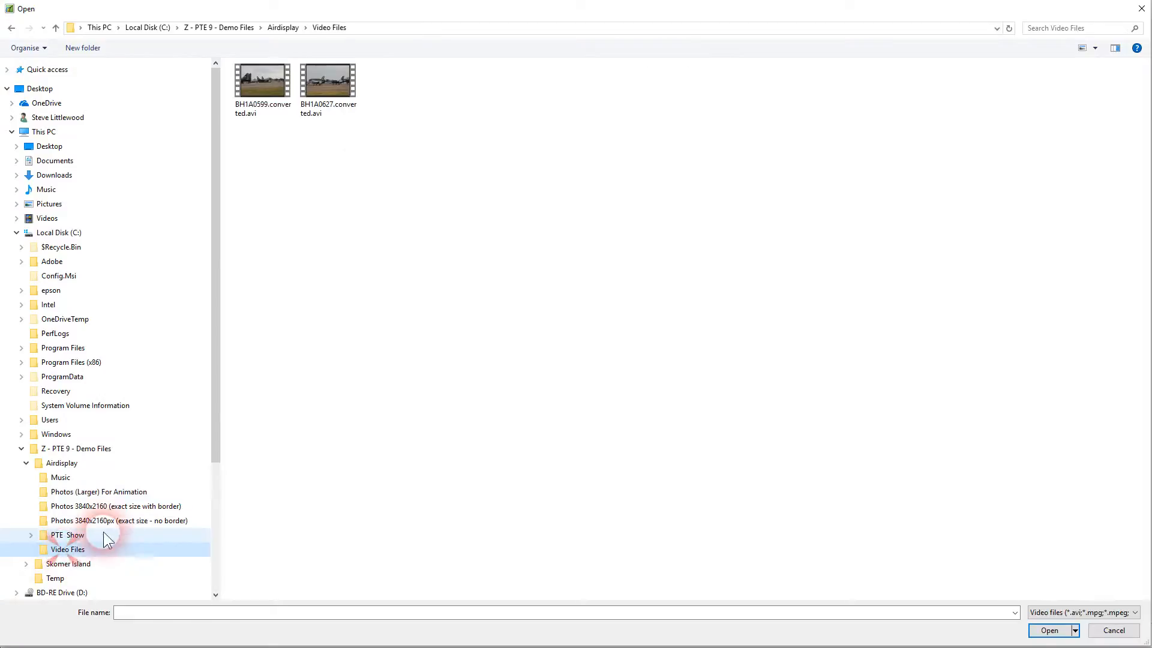
{"action": "left_click", "coordinate": [330, 82]}
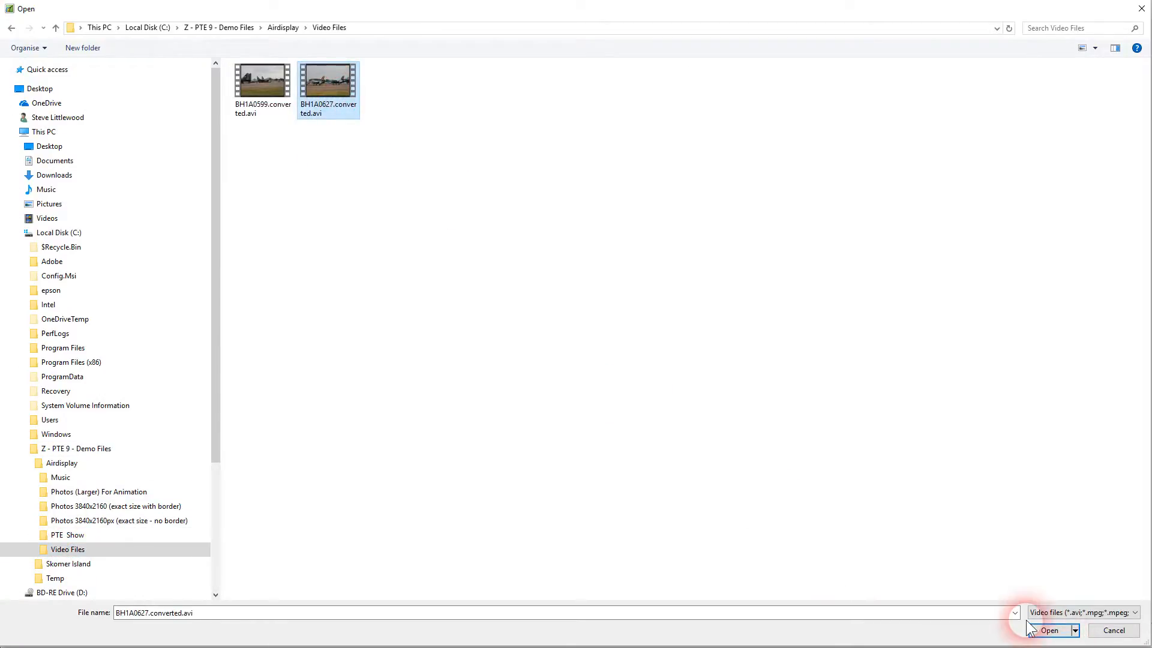
{"action": "left_click", "coordinate": [1049, 630]}
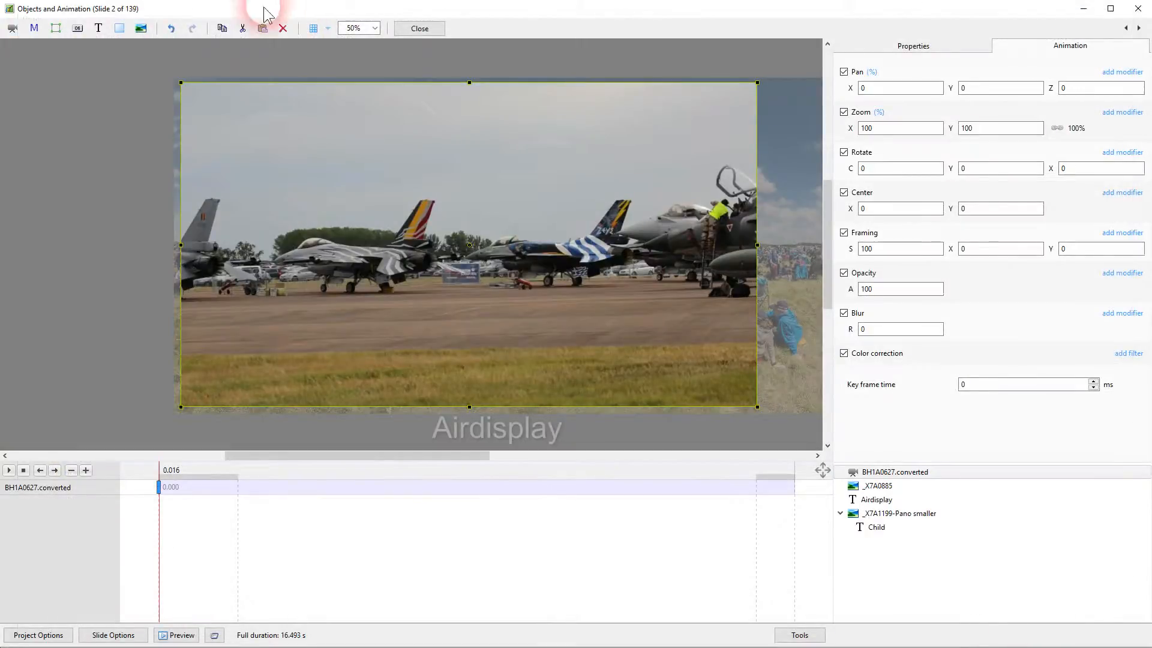
Shrink the video to about 23.7% zoom and, at about 7.1 seconds, place it beside the _X7A0885 image
{"action": "left_click_drag", "start_coordinate": [188, 89], "coordinate": [585, 142]}
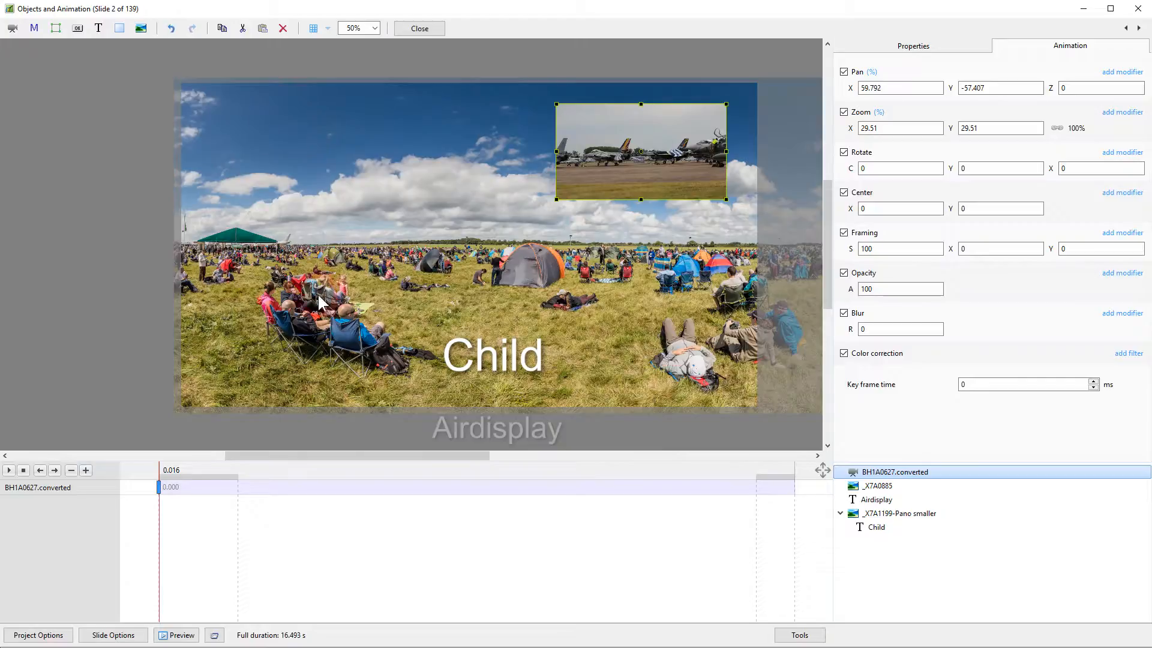
{"action": "left_click_drag", "start_coordinate": [423, 469], "coordinate": [435, 471]}
{"action": "left_click_drag", "start_coordinate": [590, 134], "coordinate": [265, 125]}
{"action": "left_click_drag", "start_coordinate": [403, 195], "coordinate": [454, 145]}
{"action": "left_click", "coordinate": [927, 129]}
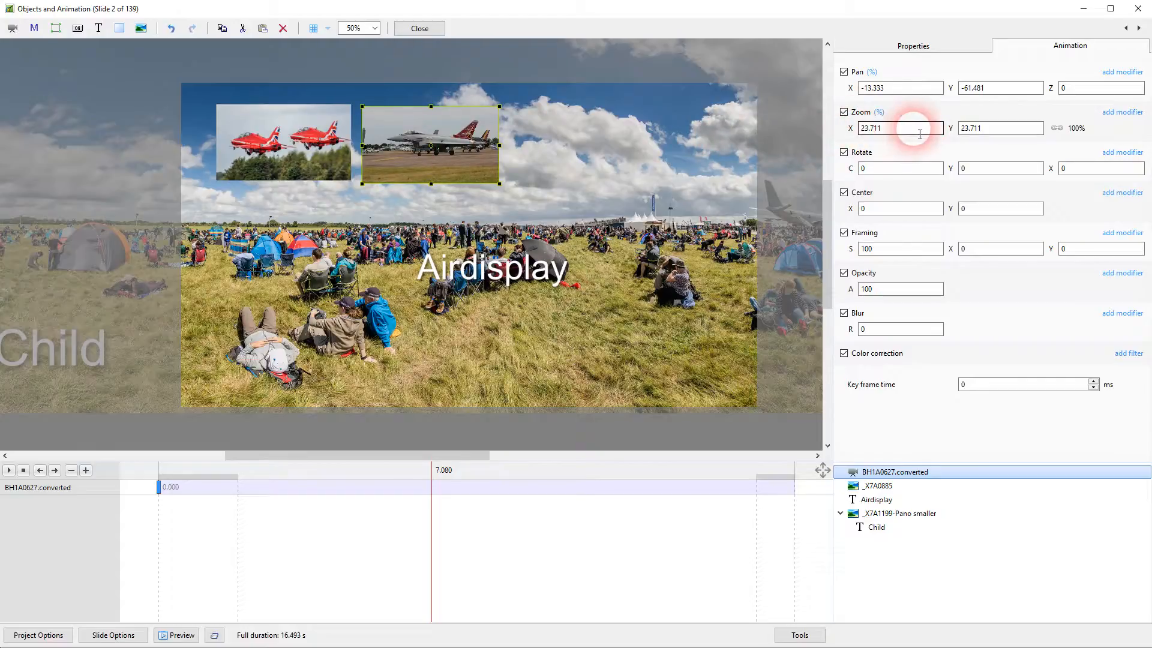
Compare the video with the _X7A0885 image and match its size and top edge, at about 23.5% zoom
{"action": "left_click", "coordinate": [289, 142]}
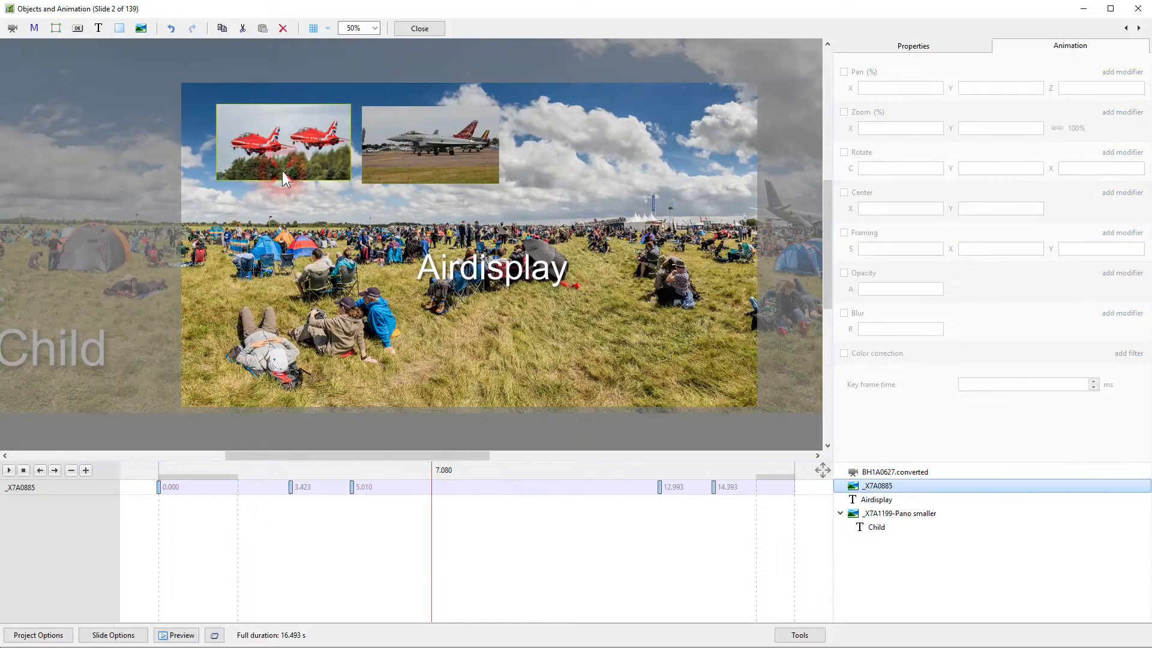
{"action": "left_click", "coordinate": [882, 501]}
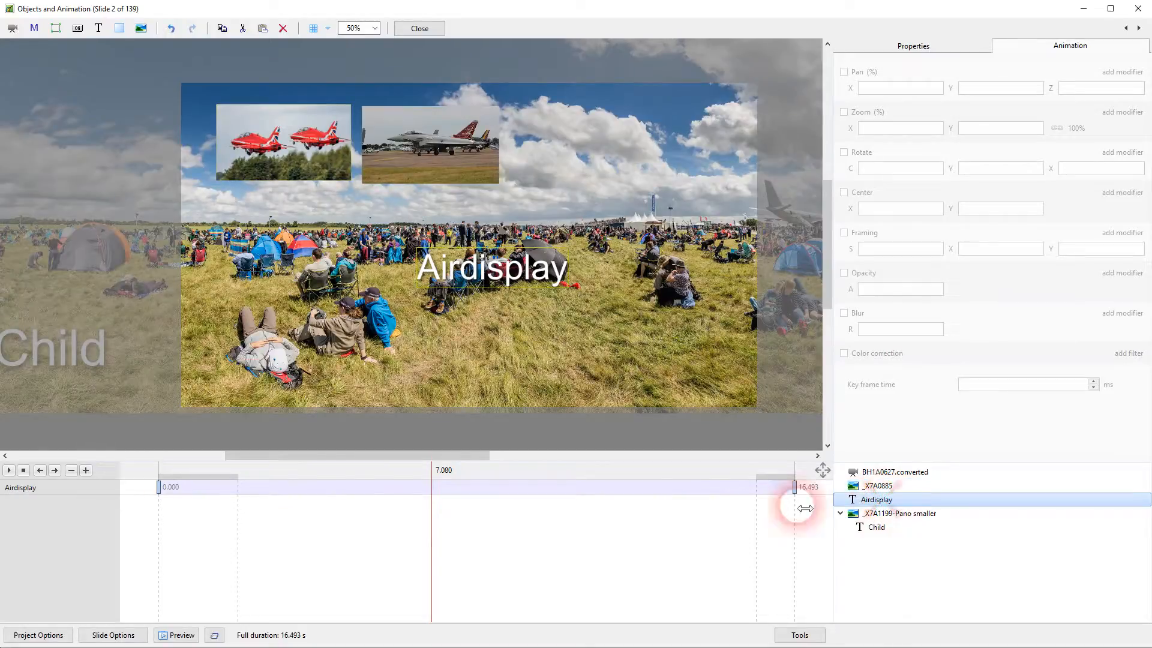
{"action": "left_click", "coordinate": [312, 158]}
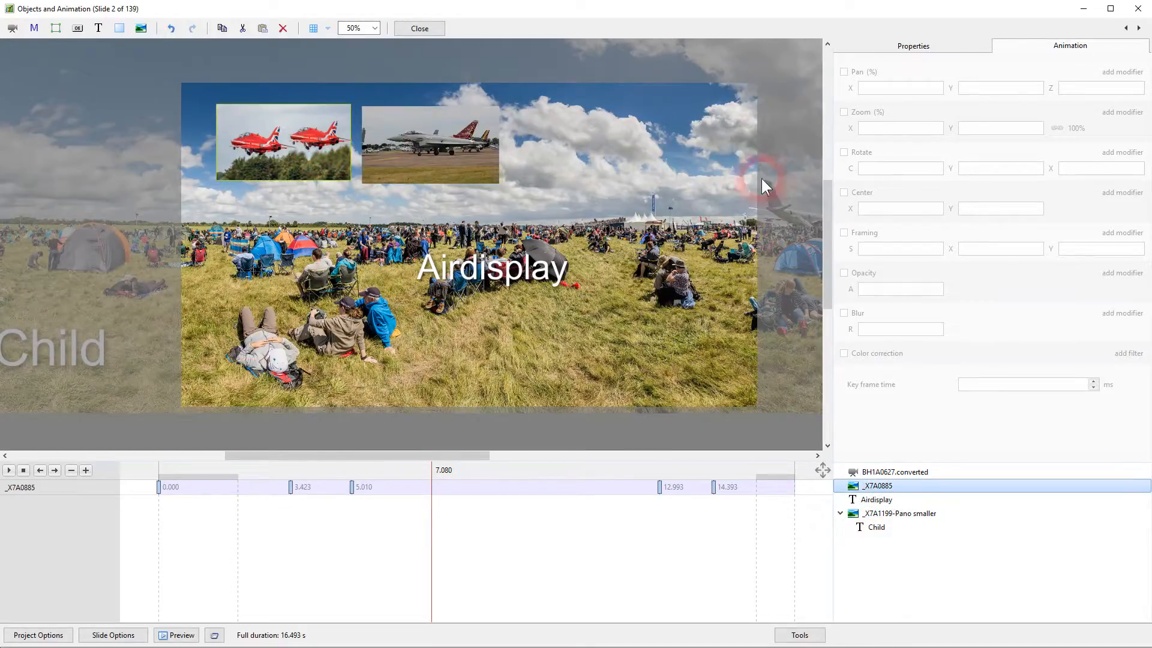
{"action": "left_click", "coordinate": [432, 143]}
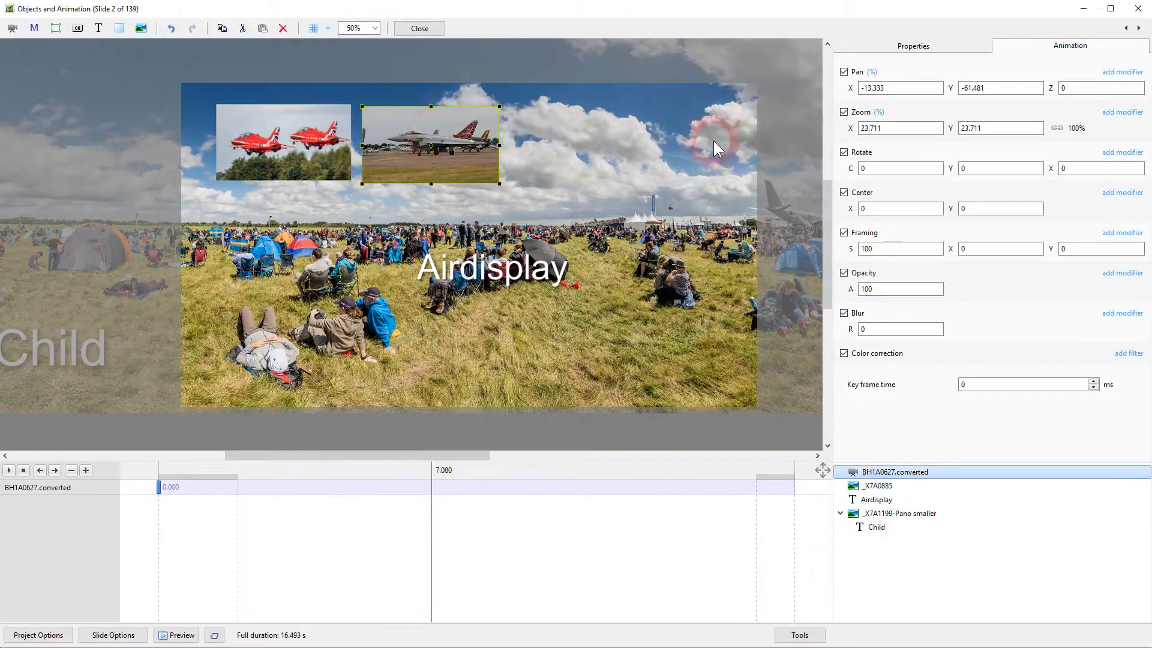
{"action": "left_click_drag", "start_coordinate": [463, 127], "coordinate": [461, 126]}
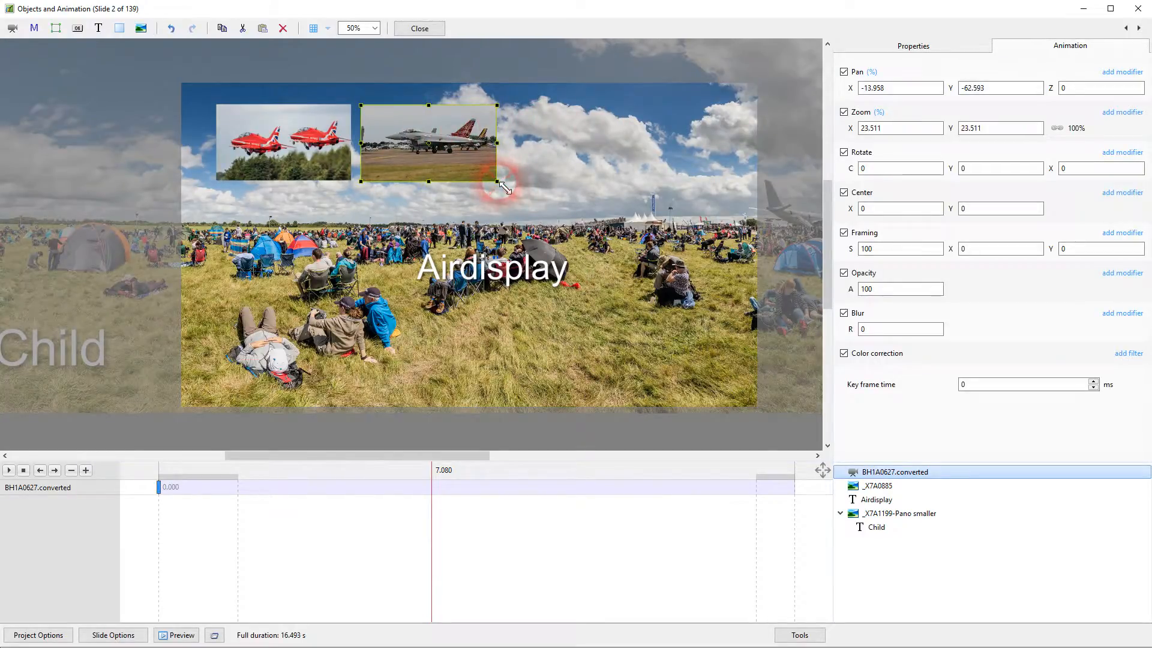
Move the video to the slide's upper-right area, aligned with the temporary grid, at about pan X 64.8 and Y -62.9
{"action": "left_click_drag", "start_coordinate": [482, 152], "coordinate": [702, 158]}
{"action": "left_click", "coordinate": [313, 28]}
{"action": "left_click_drag", "start_coordinate": [636, 120], "coordinate": [635, 110]}
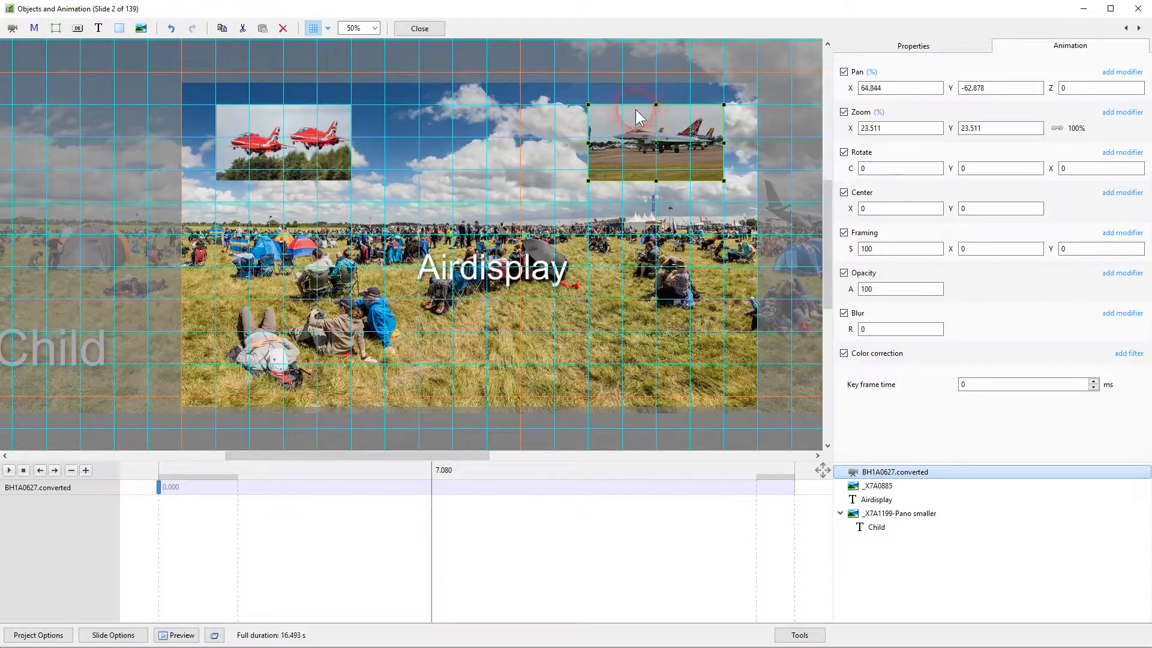
{"action": "left_click", "coordinate": [314, 29]}
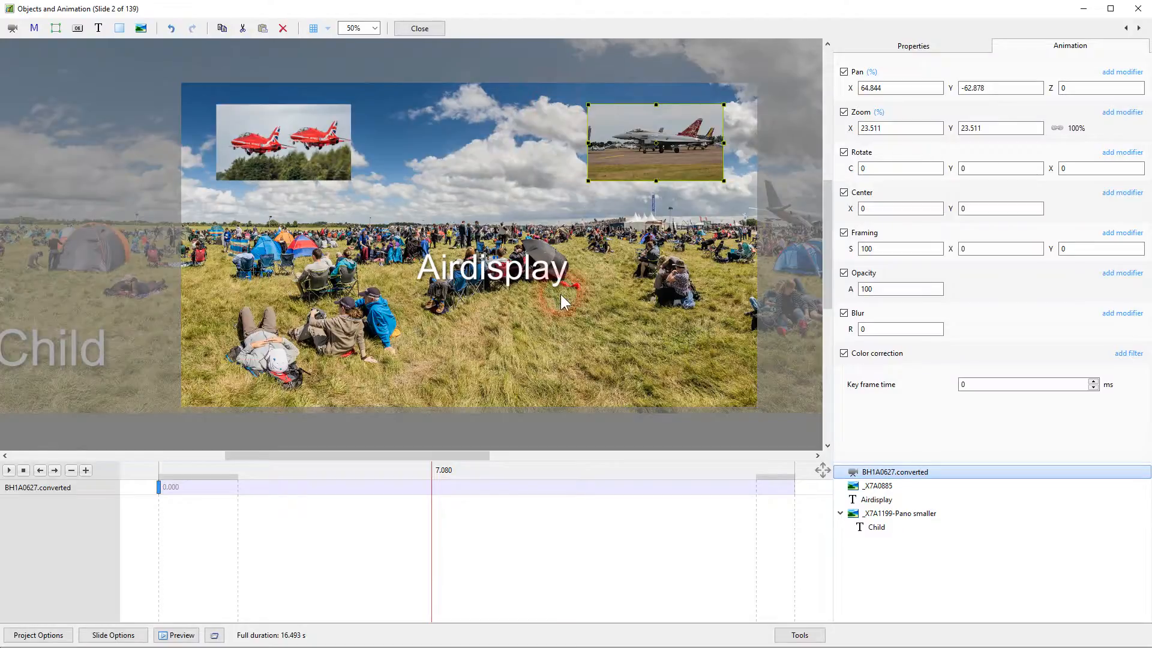
Check all five objects together in the timeline, and rename the BH1A0627.converted video object as Movie
{"action": "left_click", "coordinate": [647, 158]}
{"action": "left_click", "coordinate": [873, 527], "text": "shift"}
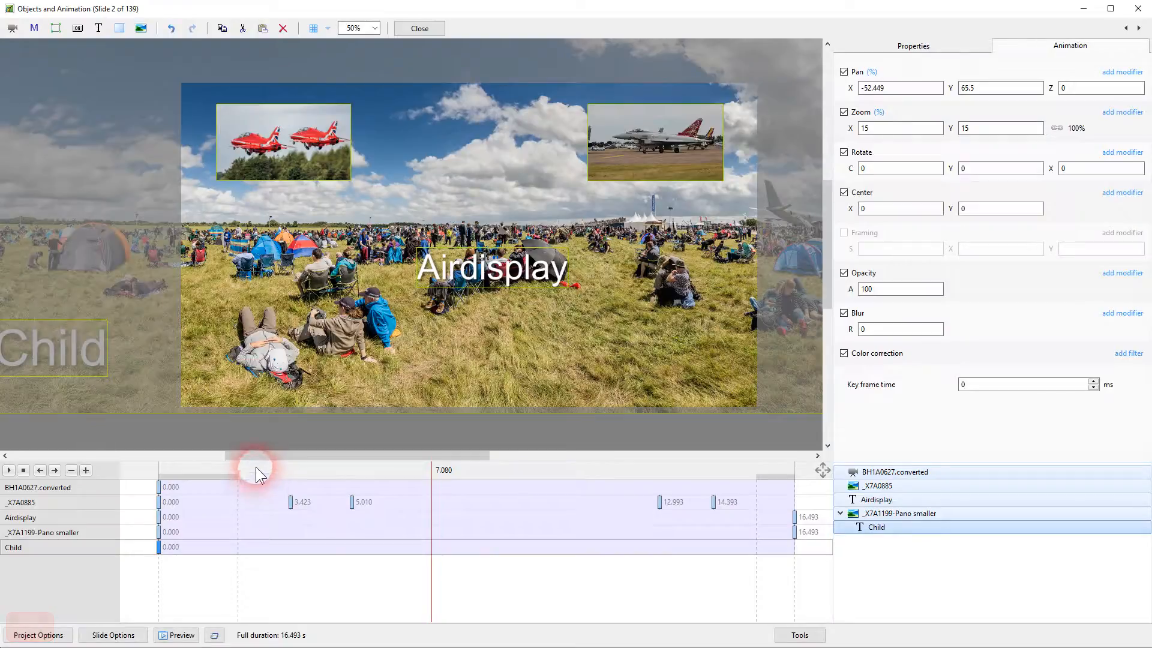
{"action": "left_click", "coordinate": [673, 156]}
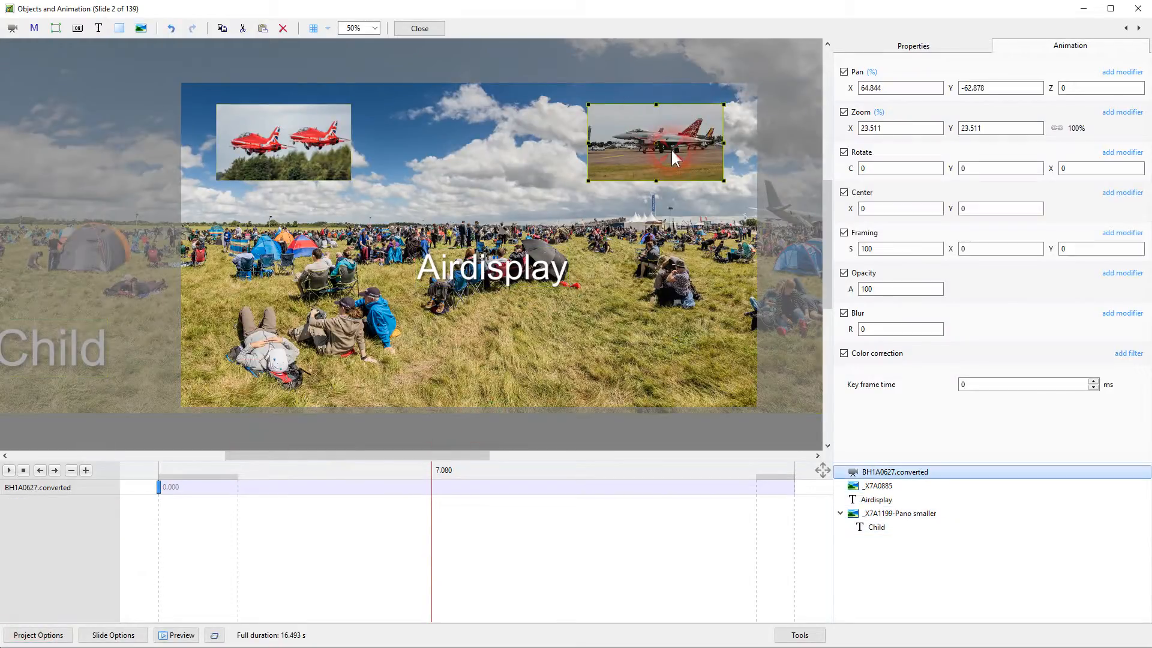
{"action": "left_click", "coordinate": [918, 46]}
{"action": "left_click", "coordinate": [1045, 78]}
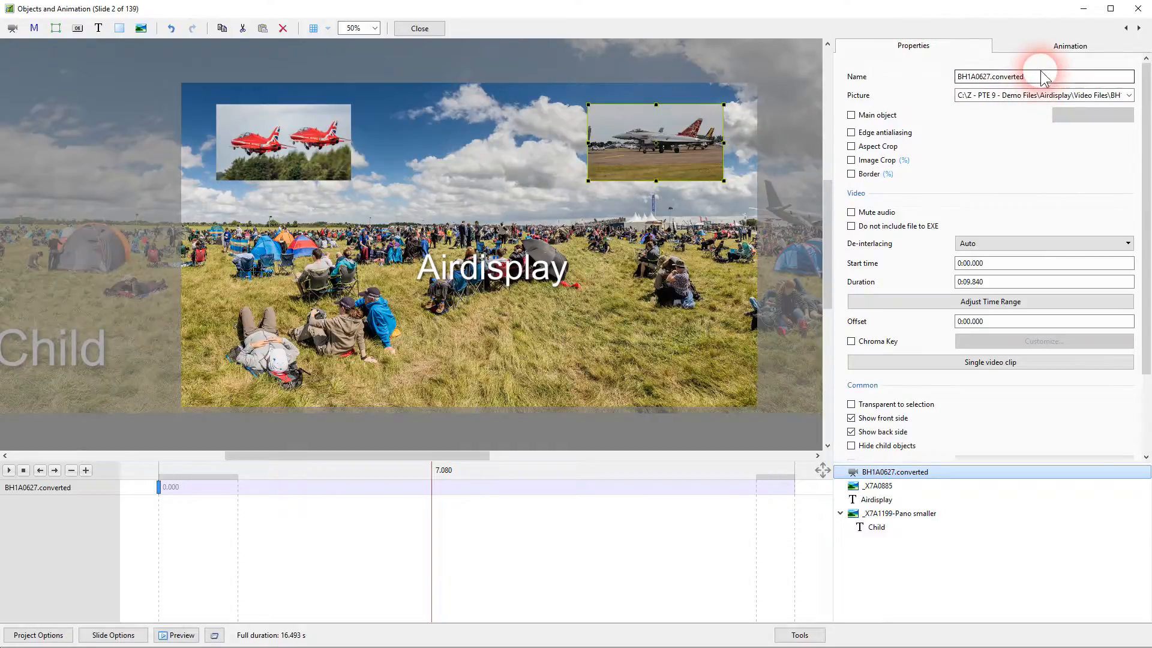
{"action": "double_click", "coordinate": [1049, 82]}
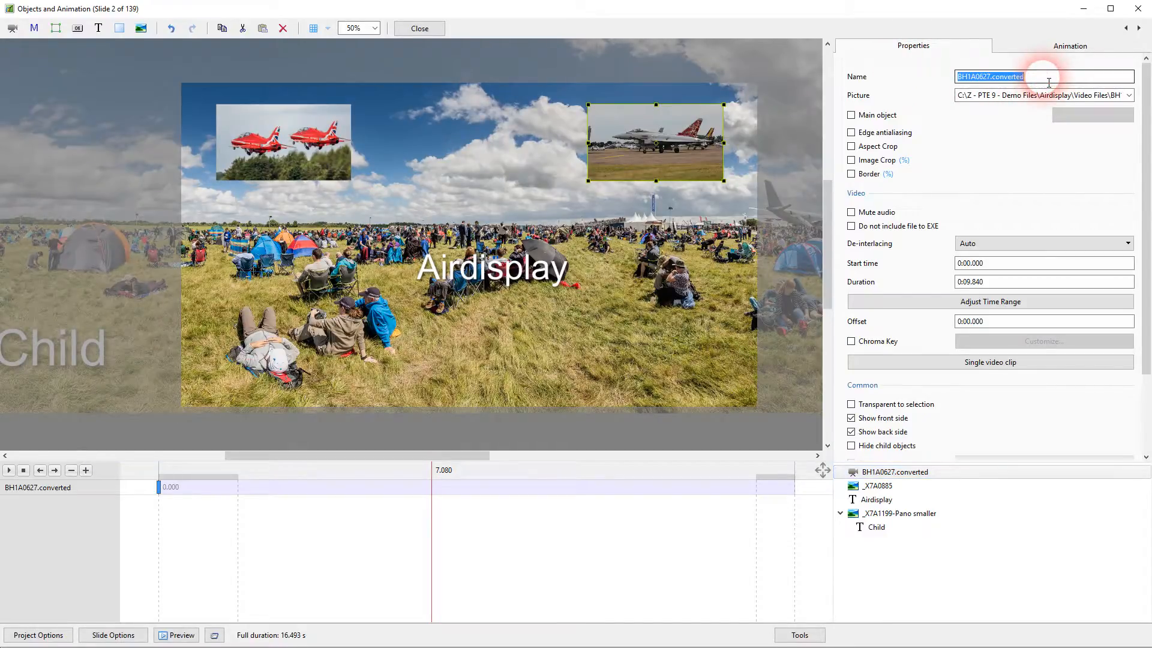
{"action": "type", "text": "Movie"}
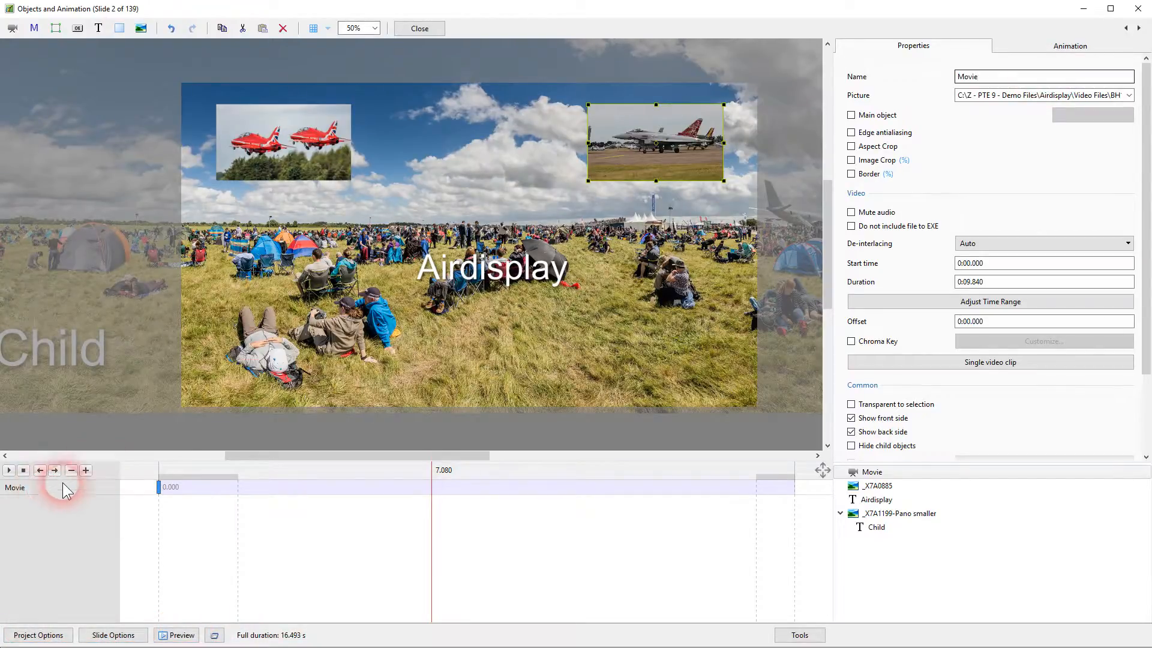
Select all five objects, play the combined animation from the start, and stop the playback
{"action": "left_click", "coordinate": [860, 524], "text": "shift"}
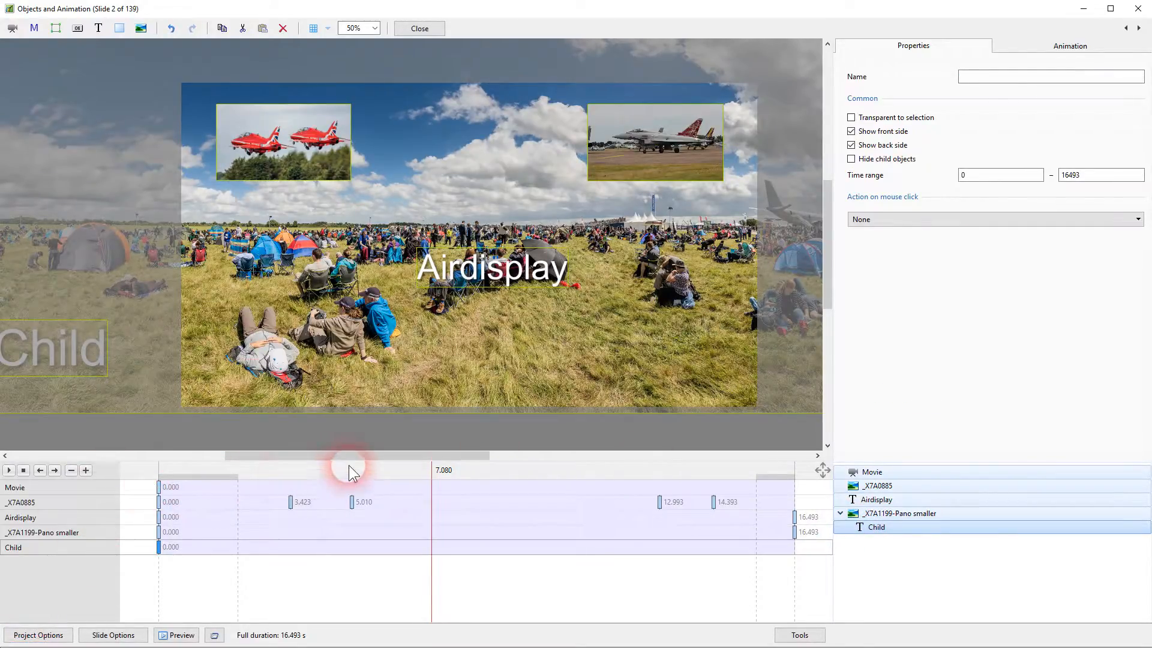
{"action": "left_click_drag", "start_coordinate": [373, 469], "coordinate": [159, 469]}
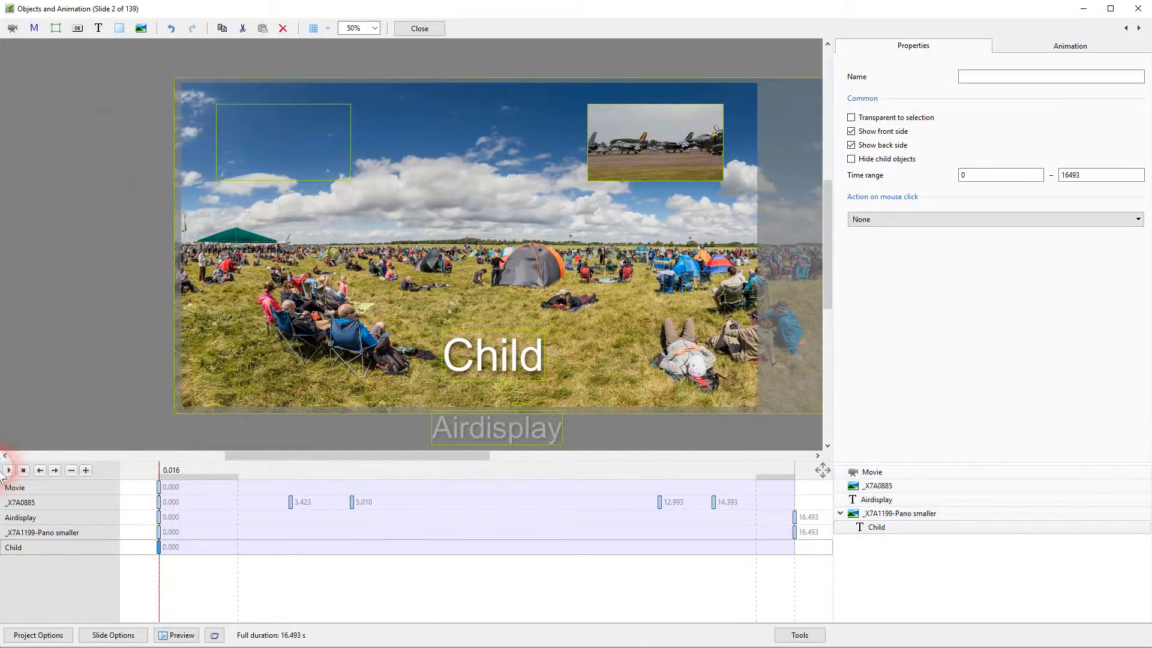
{"action": "left_click", "coordinate": [7, 470]}
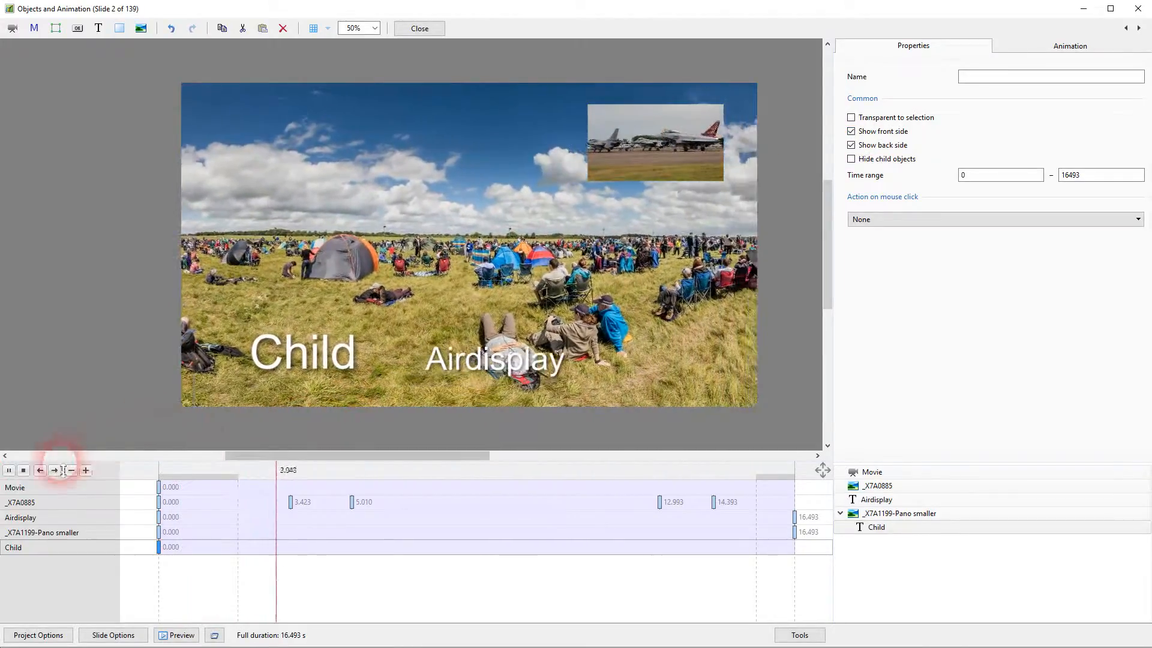
{"action": "left_click", "coordinate": [24, 471]}
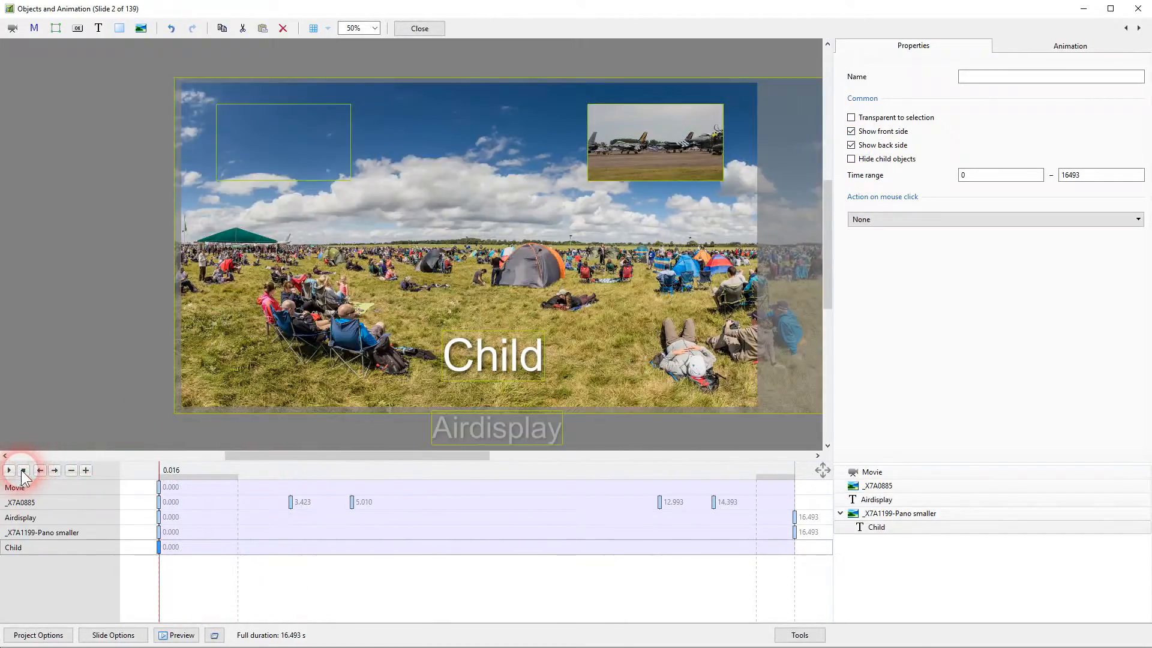
Set the opacity of the Movie object's 0.000 s key frame to 0
{"action": "left_click", "coordinate": [160, 488]}
{"action": "left_click", "coordinate": [585, 229]}
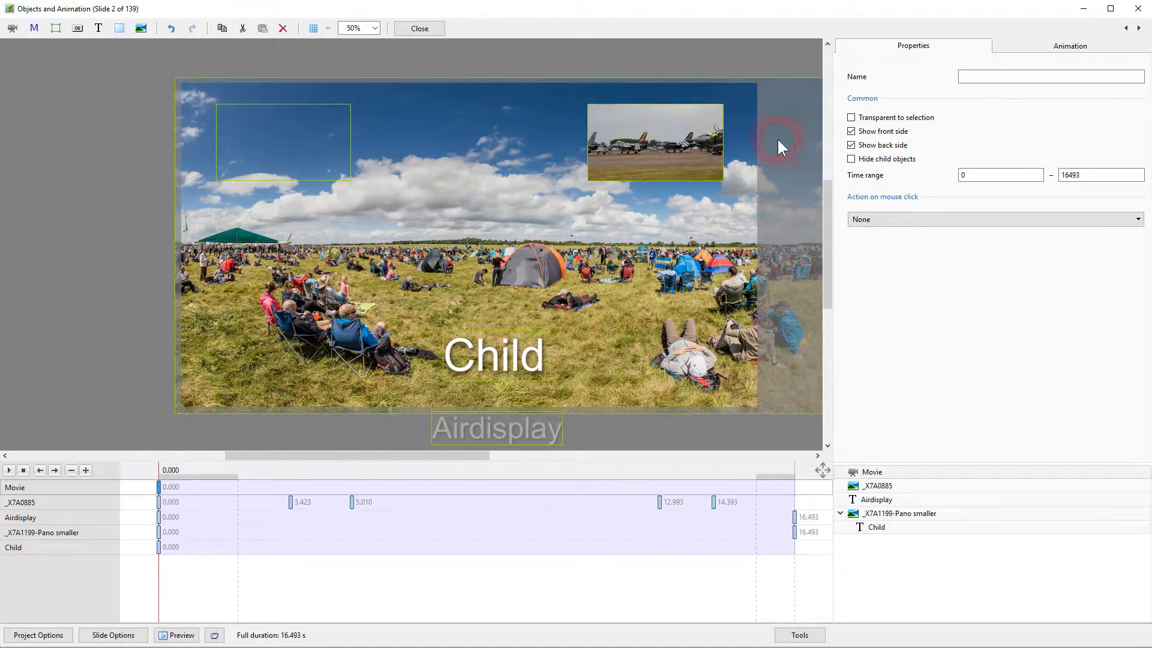
{"action": "left_click", "coordinate": [1053, 53]}
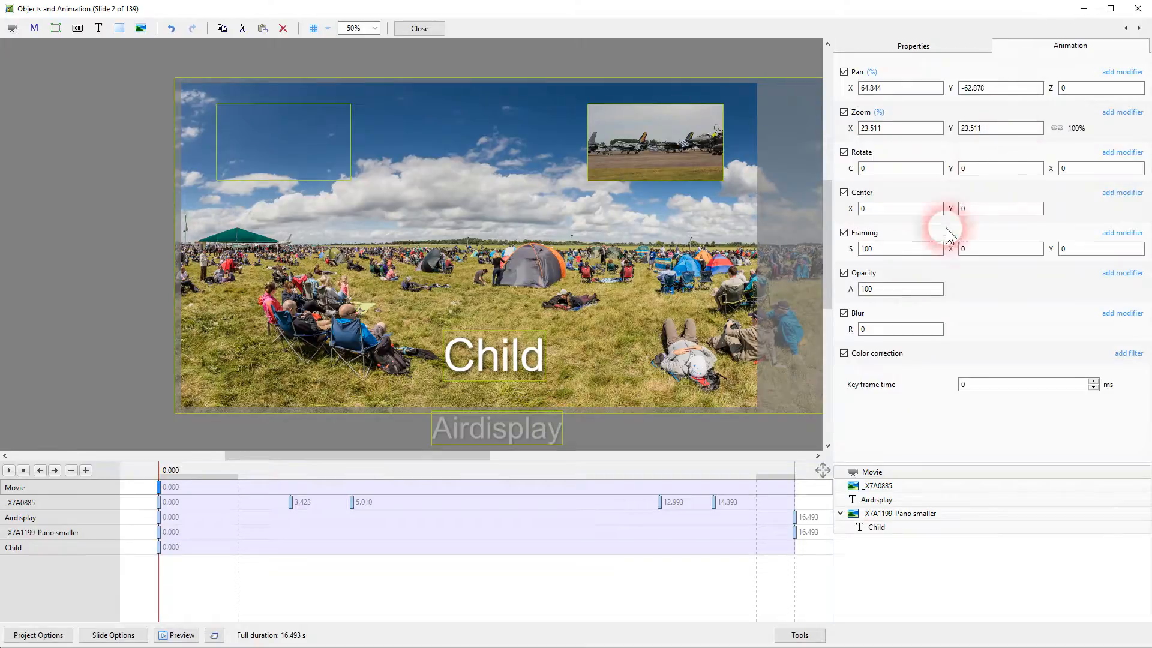
{"action": "left_click_drag", "start_coordinate": [882, 290], "coordinate": [852, 296]}
{"action": "type", "text": "0"}
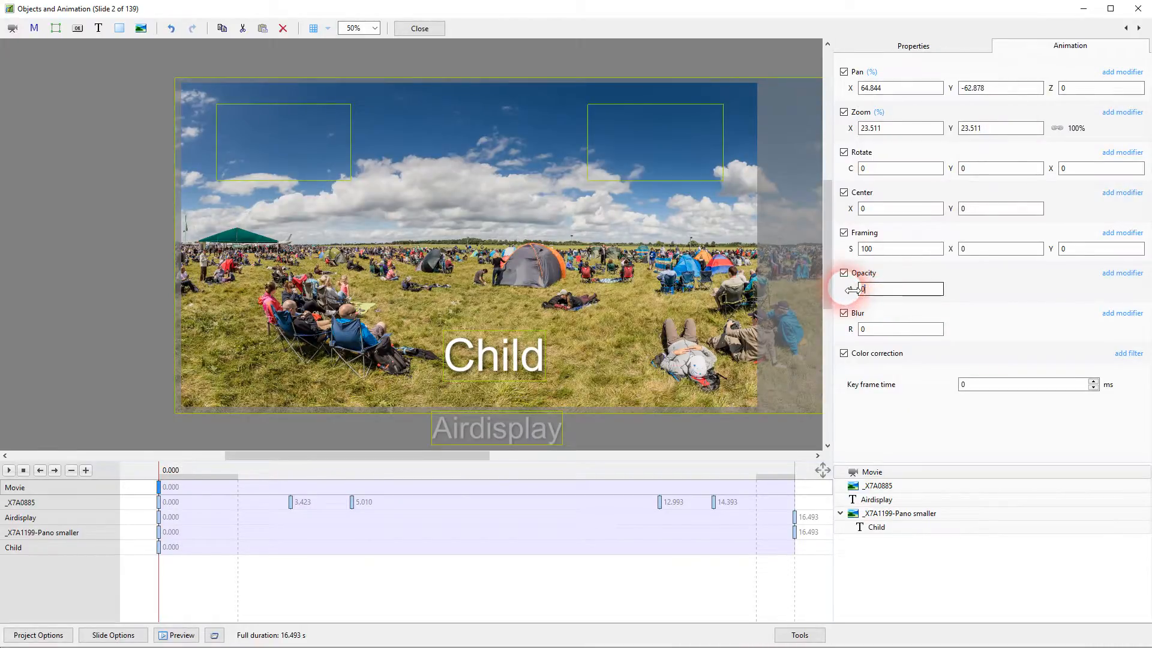
{"action": "left_click", "coordinate": [439, 415]}
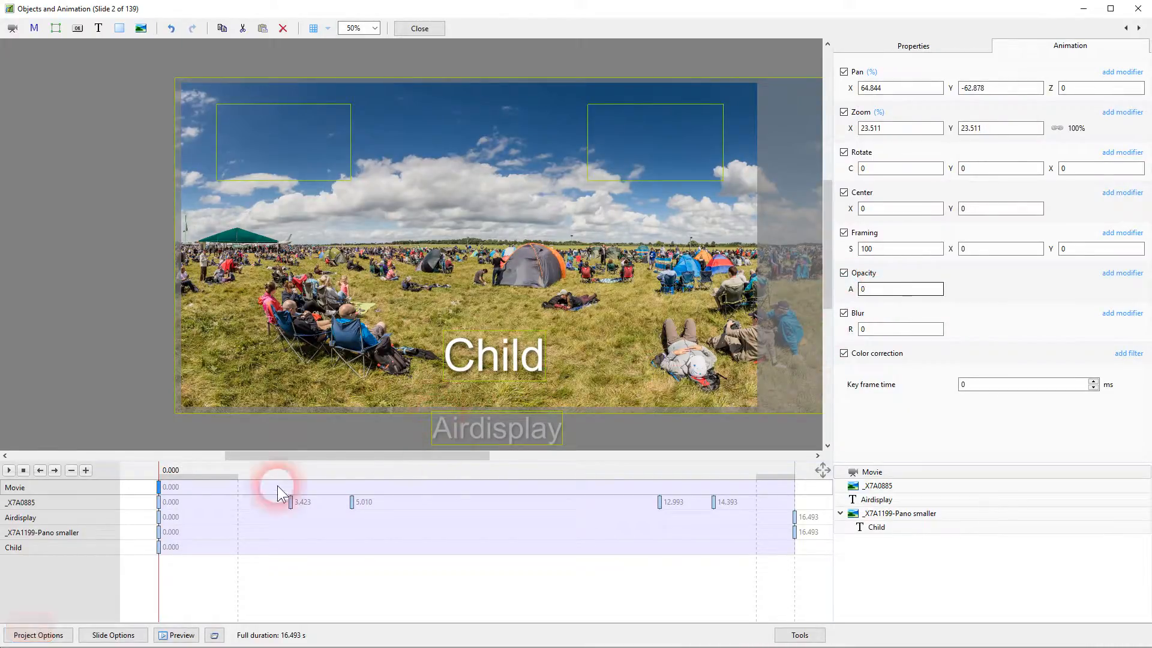
Clone Movie's transparent first key frame and move the copy to about 7 seconds
{"action": "right_click", "coordinate": [161, 493]}
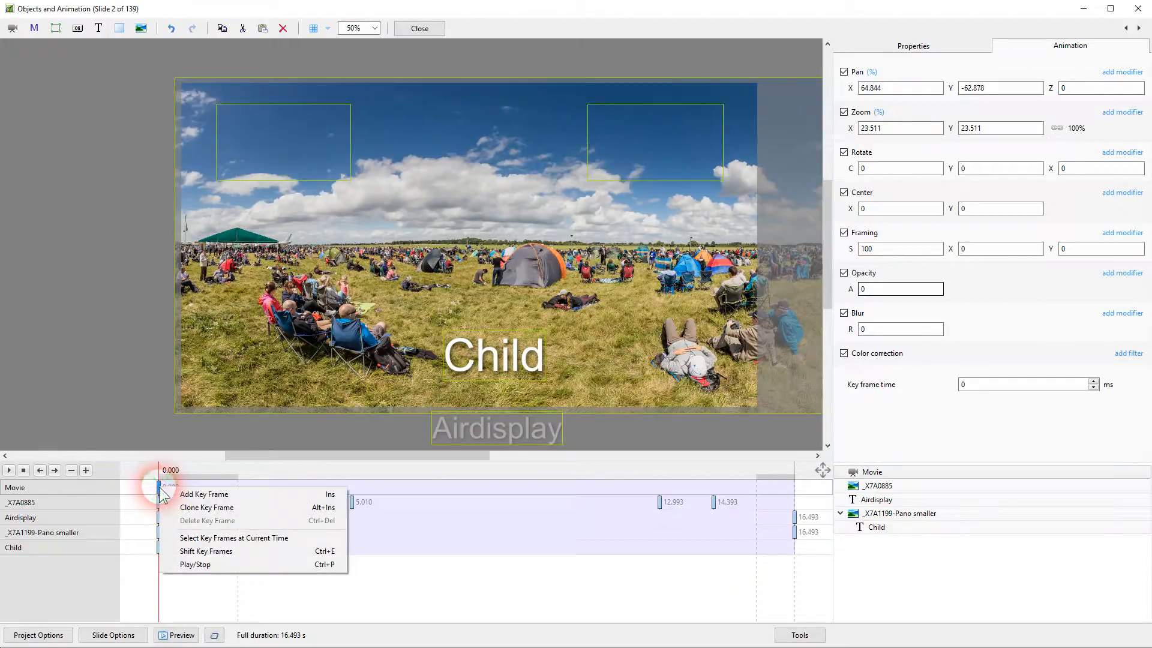
{"action": "left_click", "coordinate": [214, 506]}
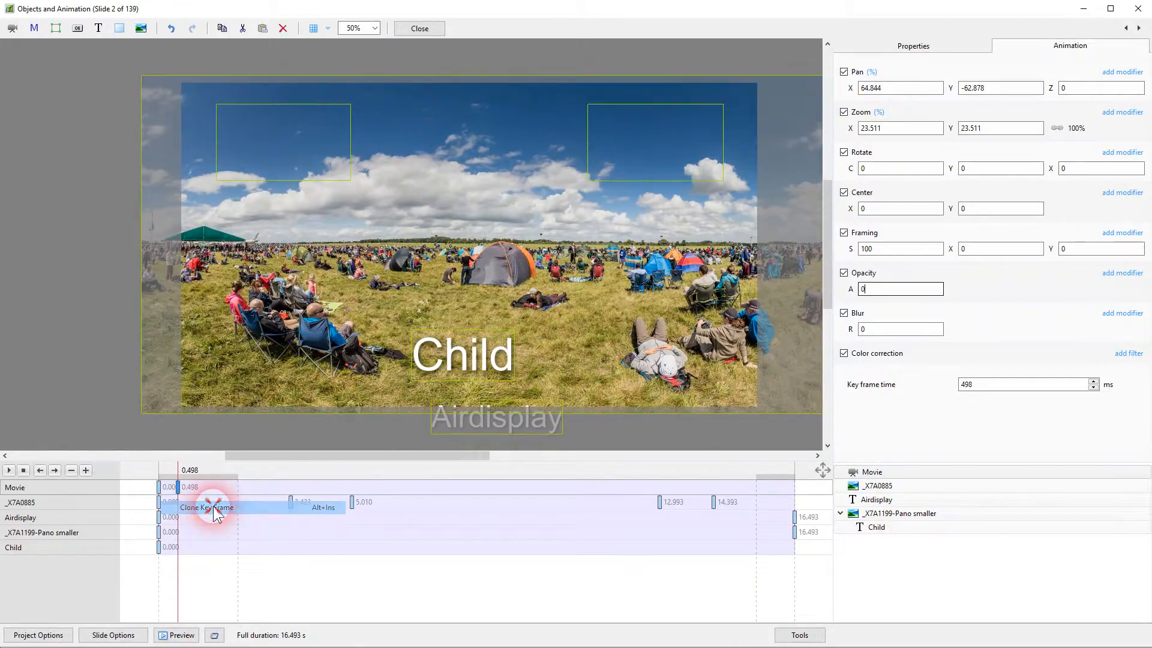
{"action": "mouse_move", "coordinate": [179, 489]}
{"action": "left_mouse_down"}
{"action": "mouse_move", "coordinate": [444, 492]}
{"action": "mouse_move", "coordinate": [291, 489]}
{"action": "mouse_move", "coordinate": [372, 499]}
{"action": "mouse_move", "coordinate": [316, 276]}
{"action": "mouse_move", "coordinate": [323, 171]}
{"action": "mouse_move", "coordinate": [326, 209]}
{"action": "mouse_move", "coordinate": [401, 359]}
{"action": "mouse_move", "coordinate": [462, 423]}
{"action": "mouse_move", "coordinate": [466, 444]}
{"action": "mouse_move", "coordinate": [444, 465]}
{"action": "mouse_move", "coordinate": [467, 467]}
{"action": "mouse_move", "coordinate": [479, 483]}
{"action": "mouse_move", "coordinate": [432, 495]}
{"action": "left_mouse_up"}
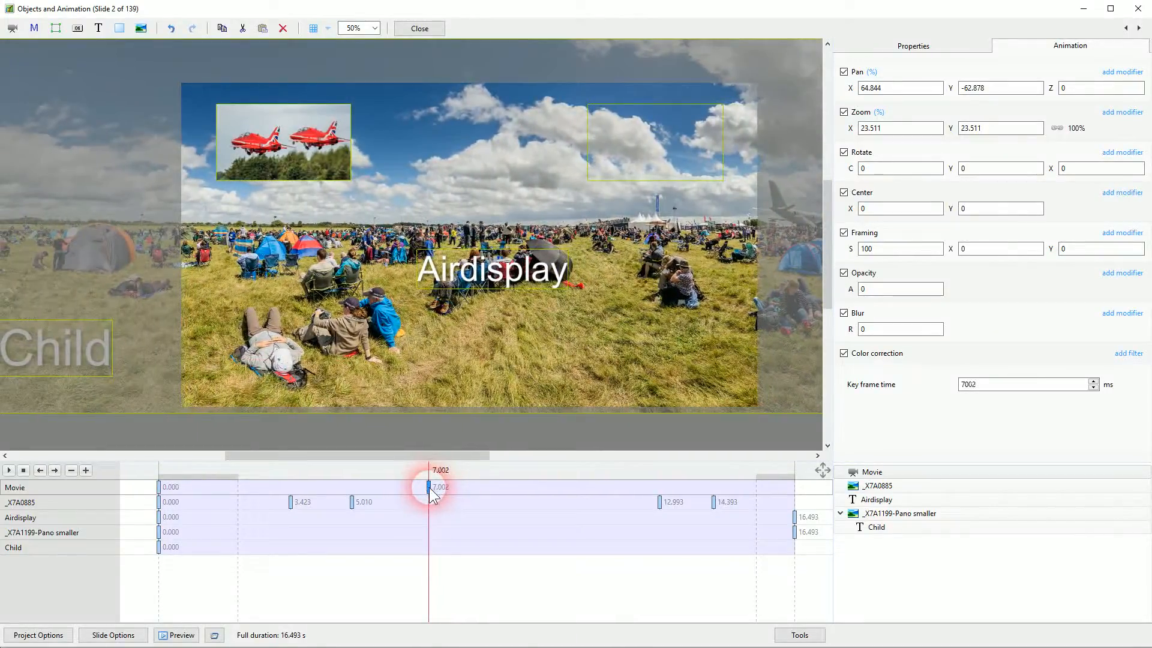
Clone Movie's 7.002 s key frame, move the copy to about 8.3 seconds, and set its opacity to 100
{"action": "right_click", "coordinate": [431, 492]}
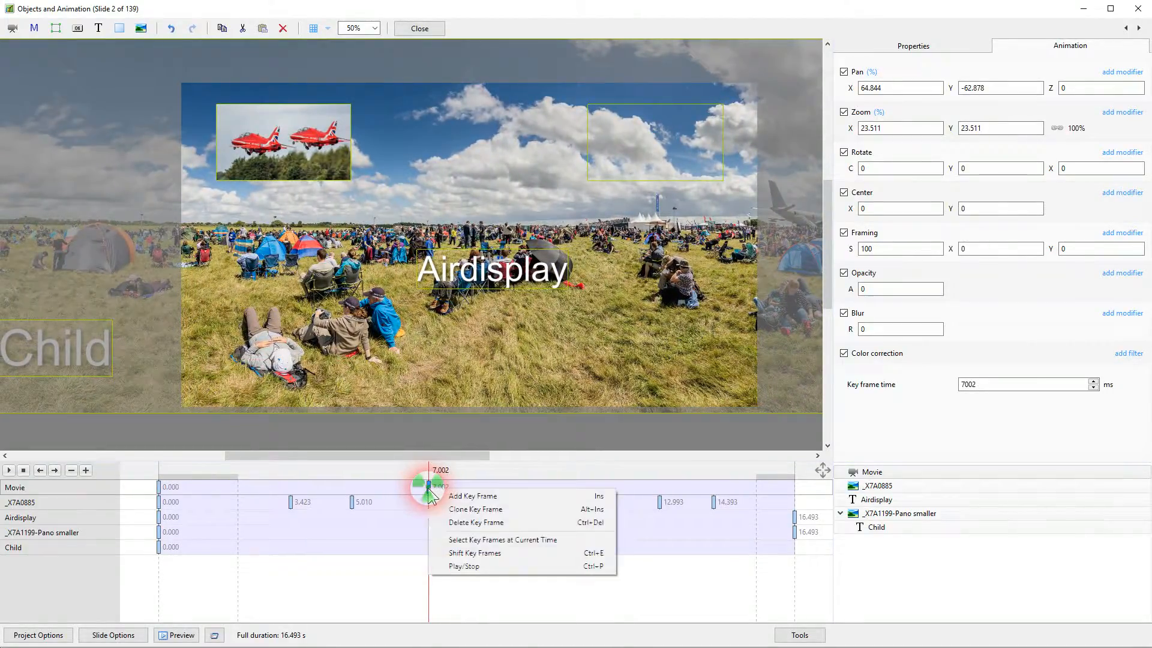
{"action": "left_click", "coordinate": [450, 510]}
{"action": "left_click_drag", "start_coordinate": [450, 485], "coordinate": [484, 492]}
{"action": "left_click", "coordinate": [944, 289]}
{"action": "left_click", "coordinate": [871, 289]}
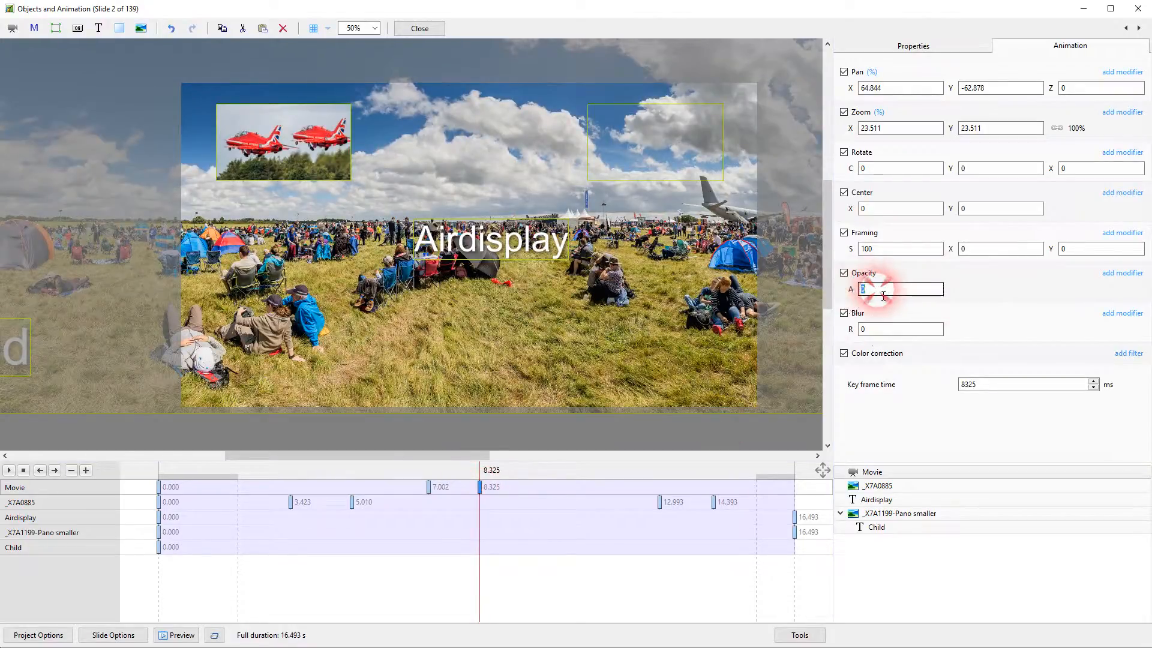
{"action": "type", "text": "00"}
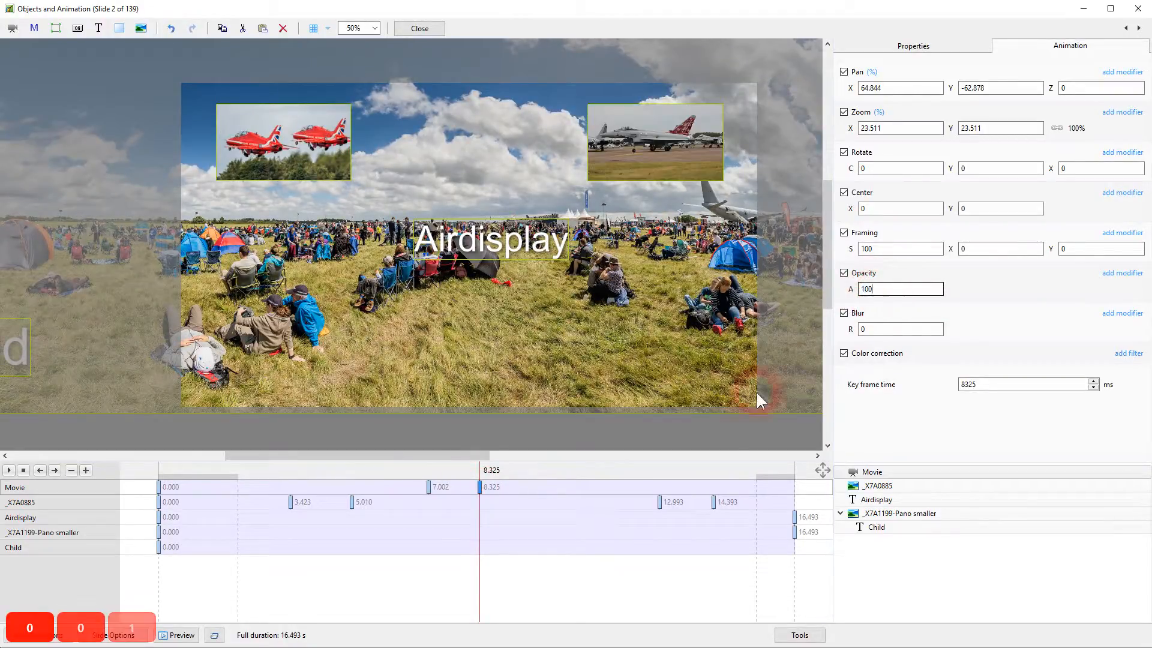
Clone Movie's fully opaque 8.325 s key frame and move the copy to 12.993 s, in line with the _X7A0885 key frame
{"action": "left_click", "coordinate": [480, 488]}
{"action": "right_click", "coordinate": [483, 493]}
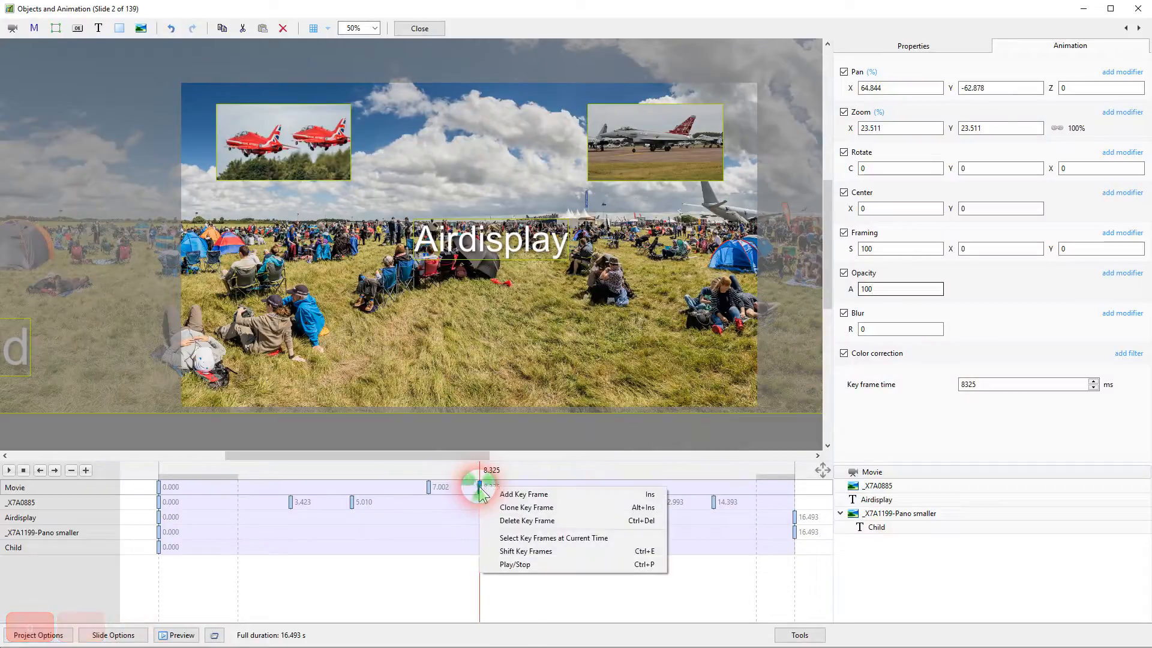
{"action": "left_click", "coordinate": [522, 506]}
{"action": "left_click_drag", "start_coordinate": [501, 493], "coordinate": [662, 496]}
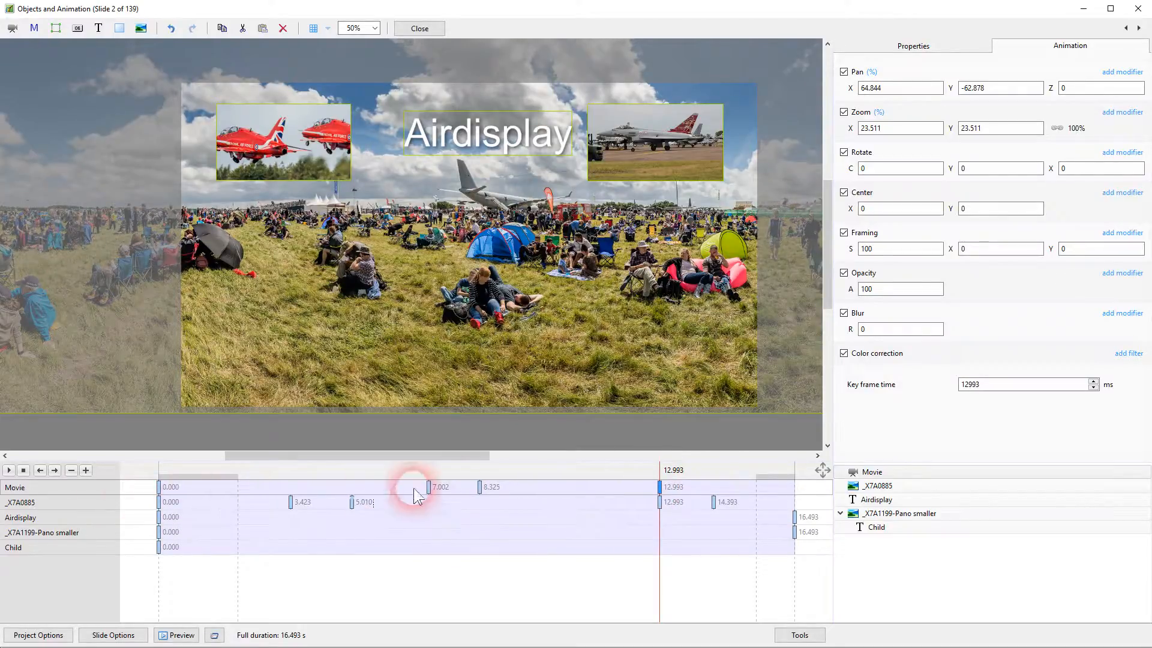
Clone Movie's 12.993 s key frame, move the copy to 14.393 s, and set its opacity to 0
{"action": "right_click", "coordinate": [661, 490]}
{"action": "left_click", "coordinate": [704, 509]}
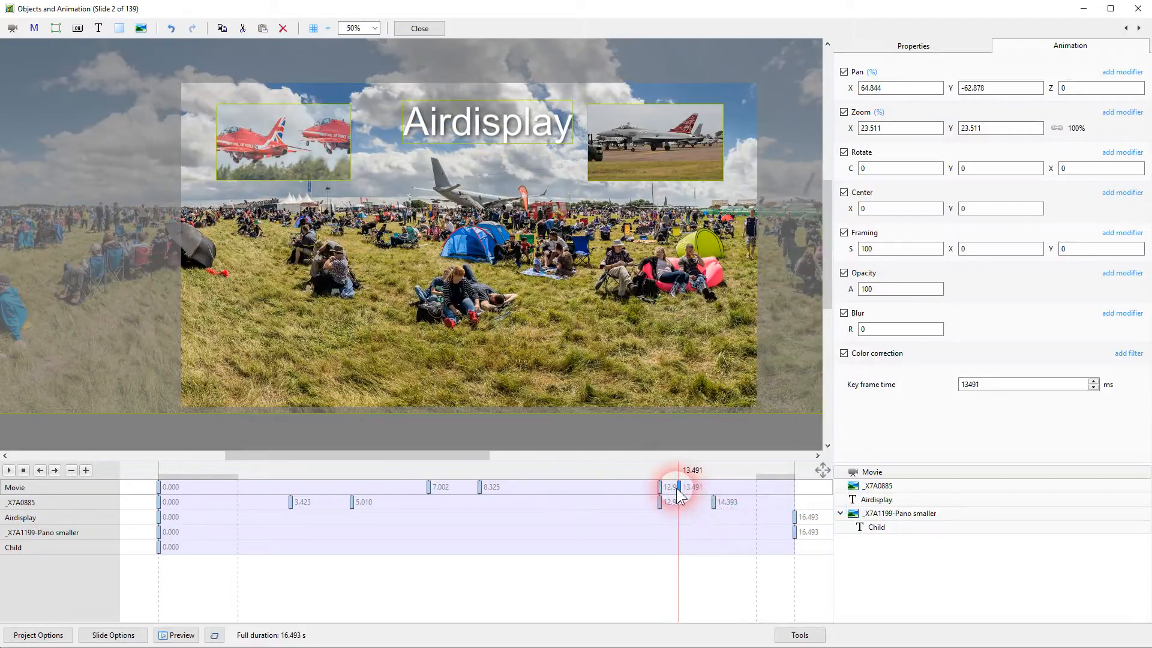
{"action": "left_click_drag", "start_coordinate": [680, 489], "coordinate": [715, 487]}
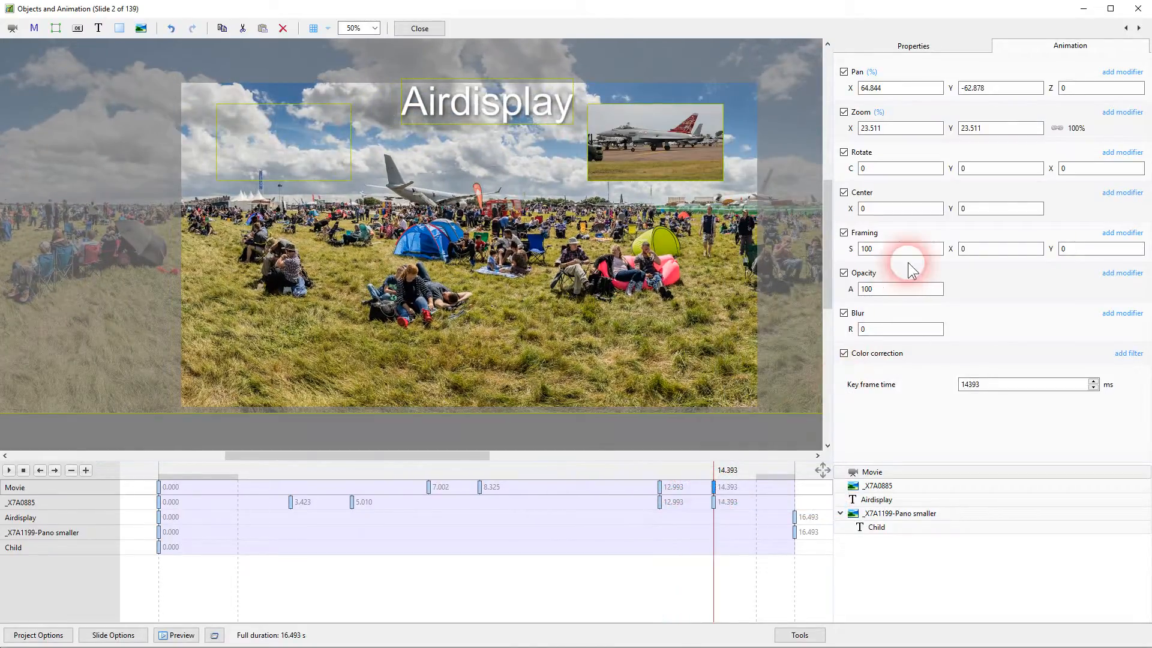
{"action": "type", "text": "0"}
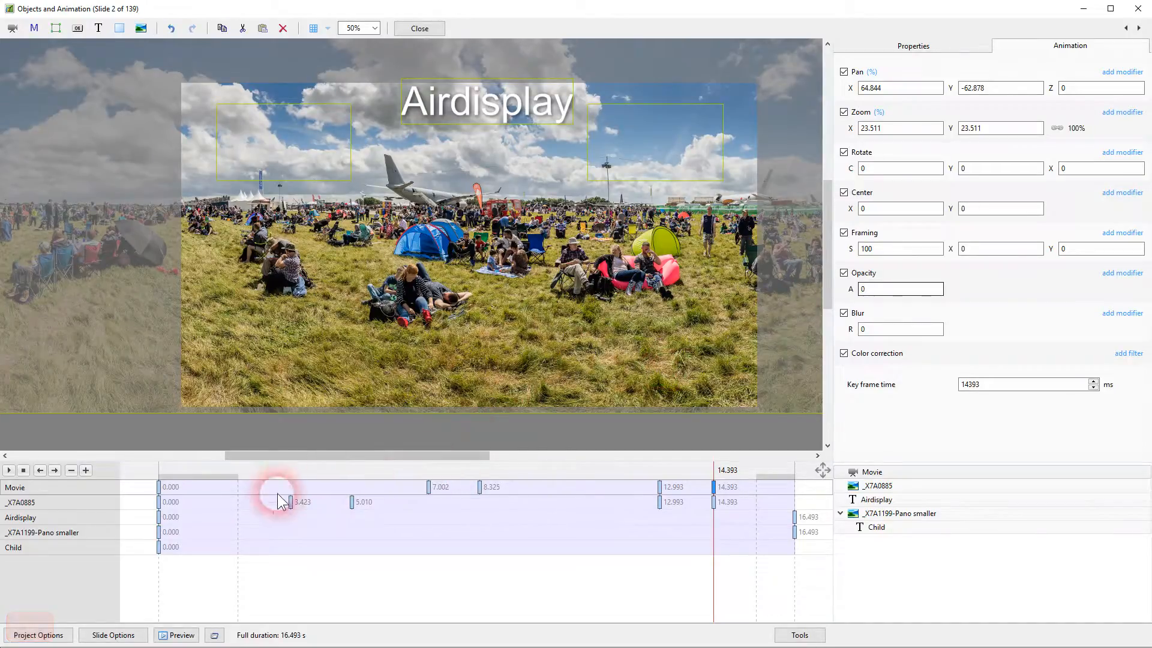
Play the slide's animation from the start to check both fades, and stop the playback
{"action": "left_click", "coordinate": [164, 473]}
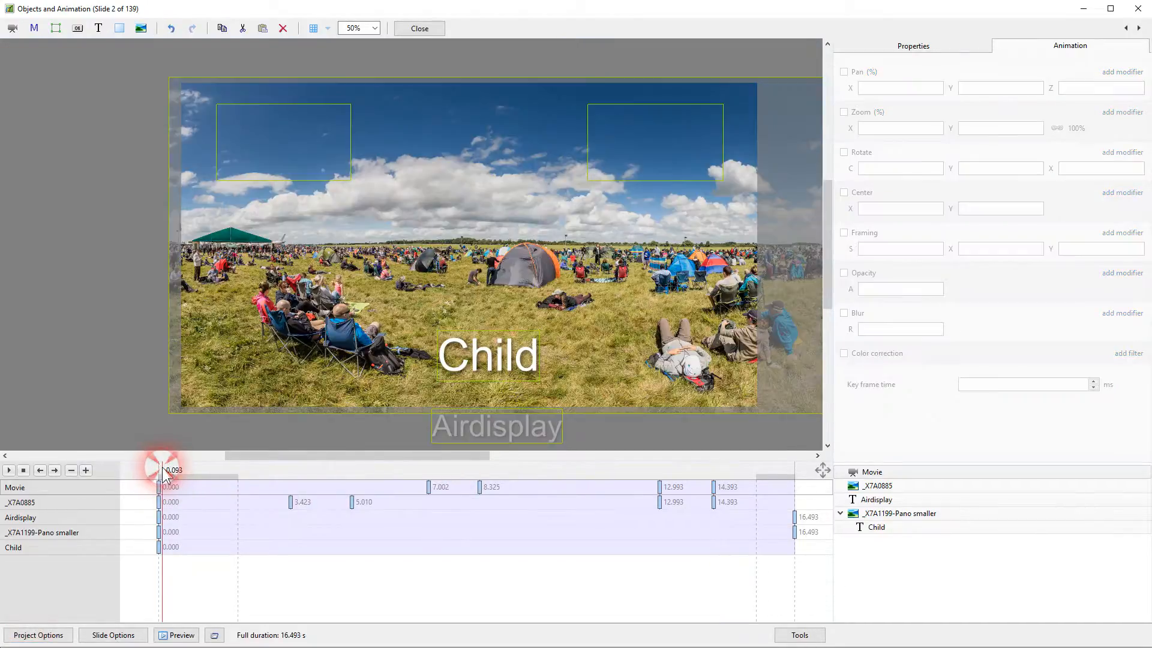
{"action": "left_click", "coordinate": [10, 470]}
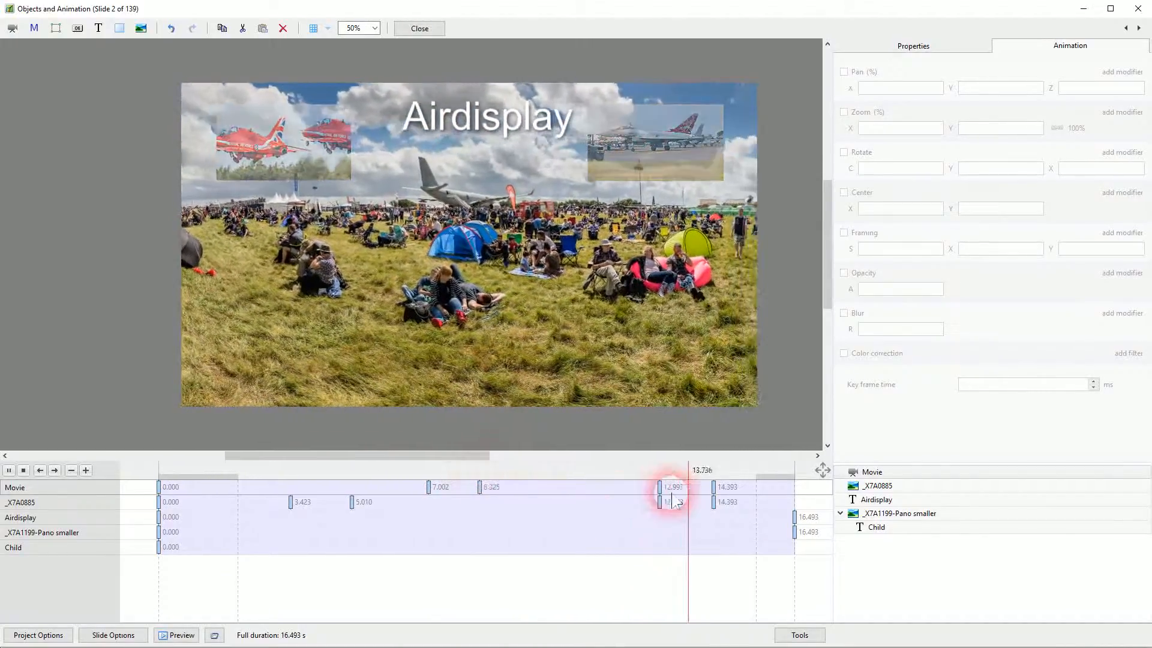
{"action": "left_click", "coordinate": [23, 470]}
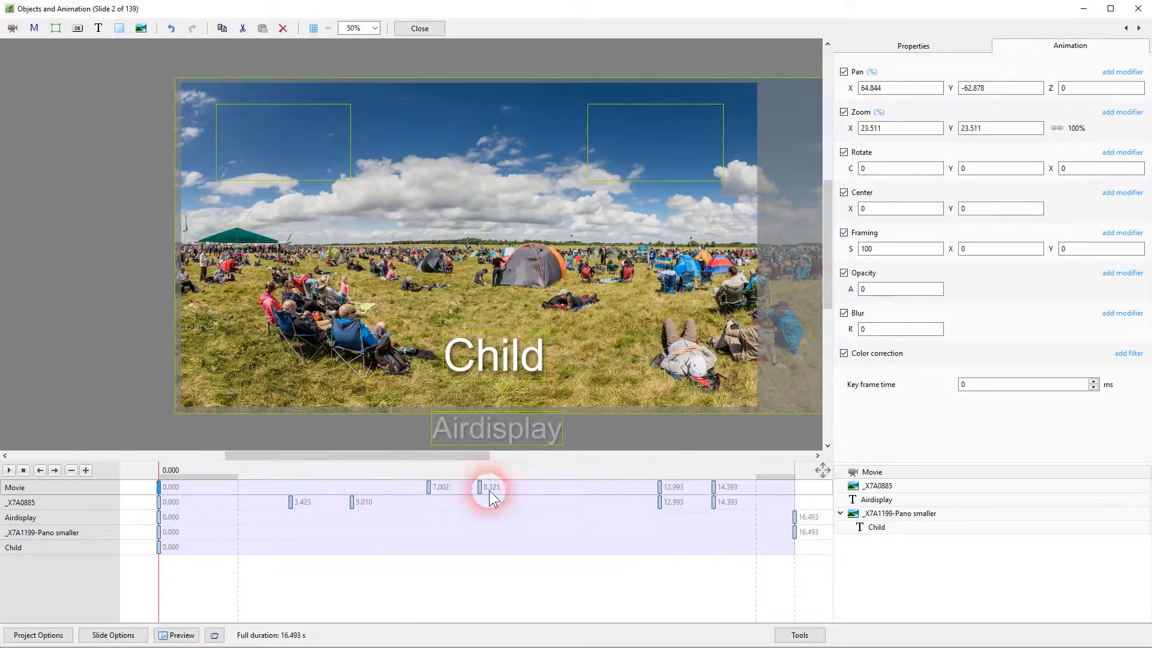
Open the Movie object's properties and set its video offset to 0:07.000
{"action": "left_click", "coordinate": [889, 47]}
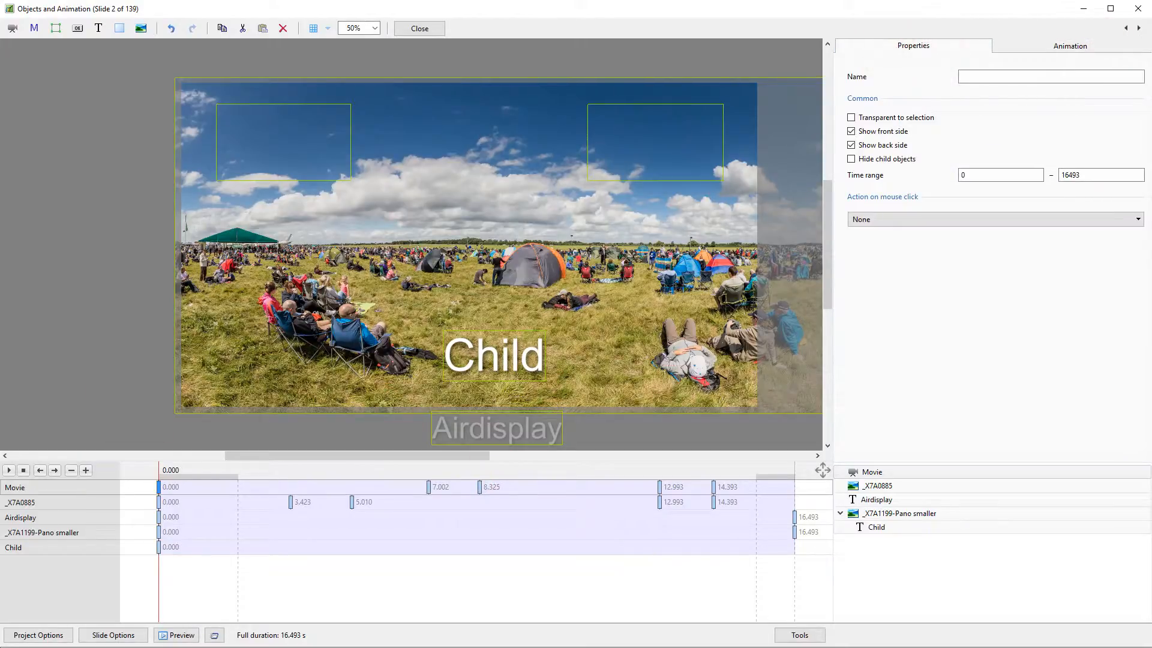
{"action": "left_click", "coordinate": [864, 472]}
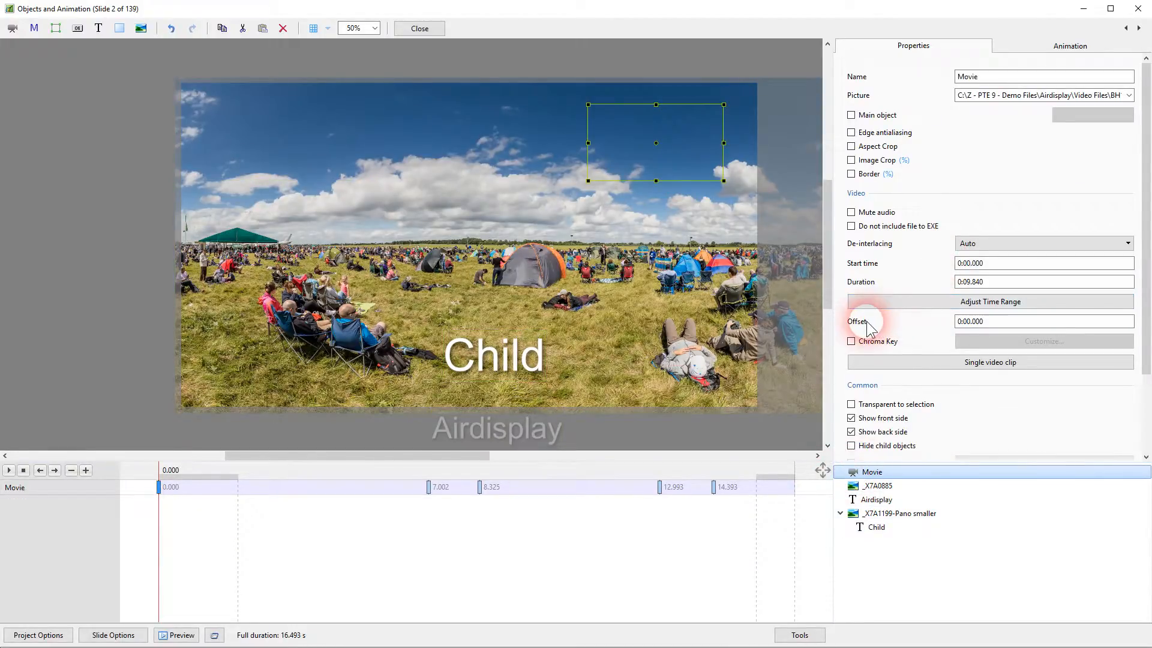
{"action": "double_click", "coordinate": [976, 327]}
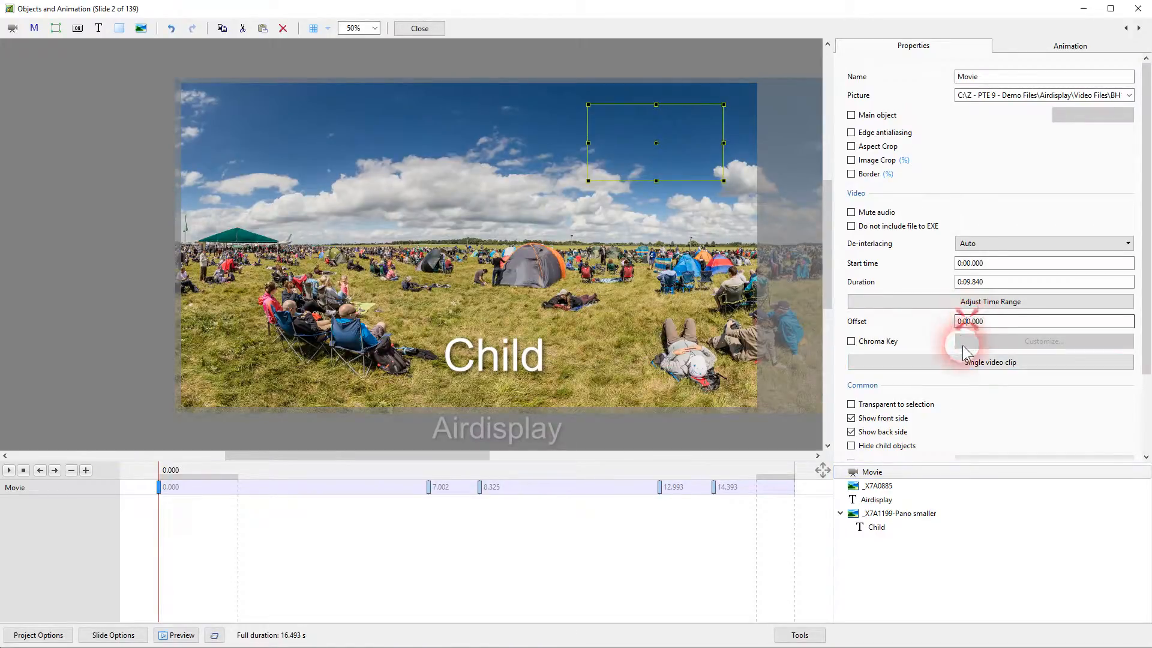
{"action": "left_click", "coordinate": [843, 364]}
{"action": "type", "text": "7."}
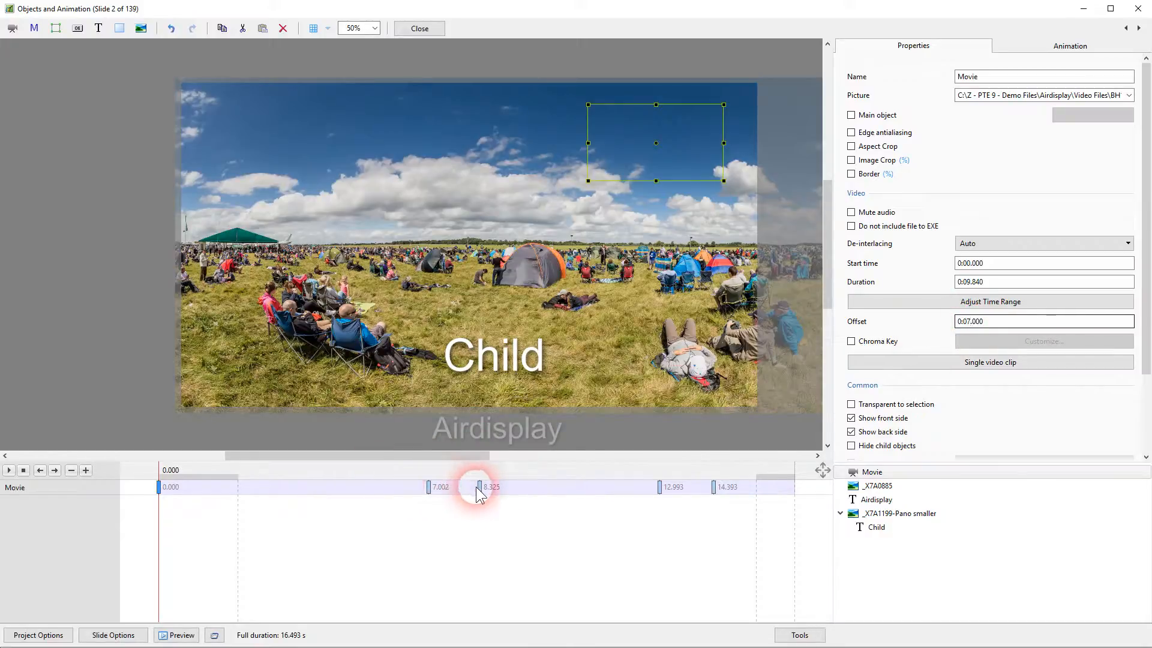
Play the slide from the start to check the video's delayed playback, and clear the object selection
{"action": "left_click", "coordinate": [160, 467]}
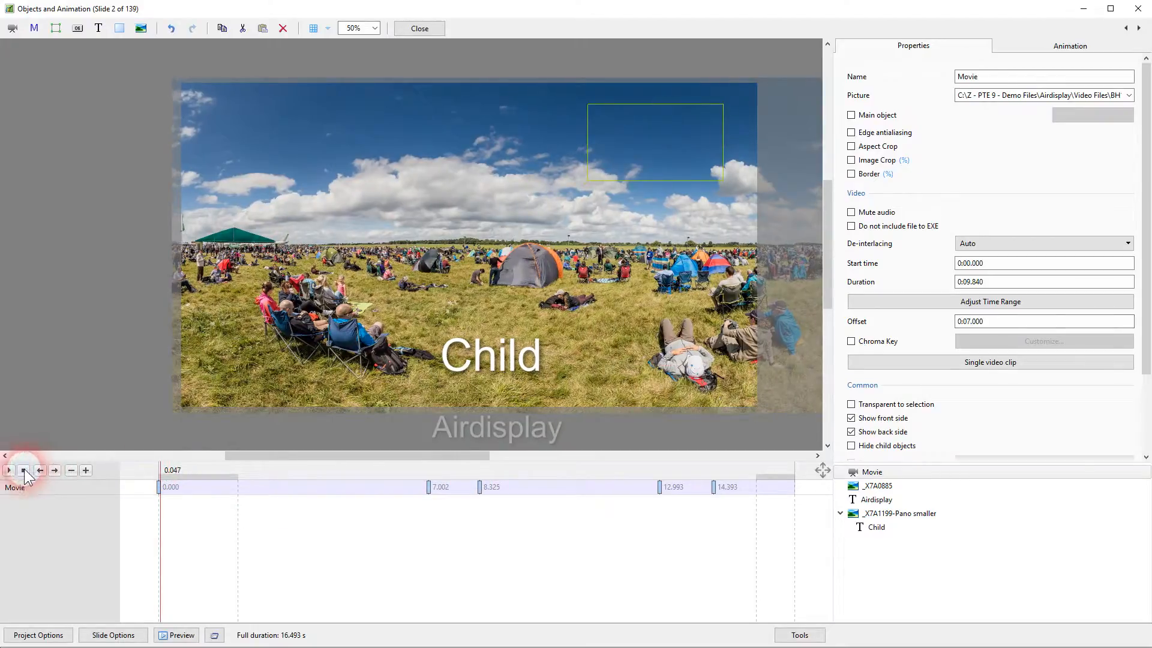
{"action": "left_click", "coordinate": [10, 471]}
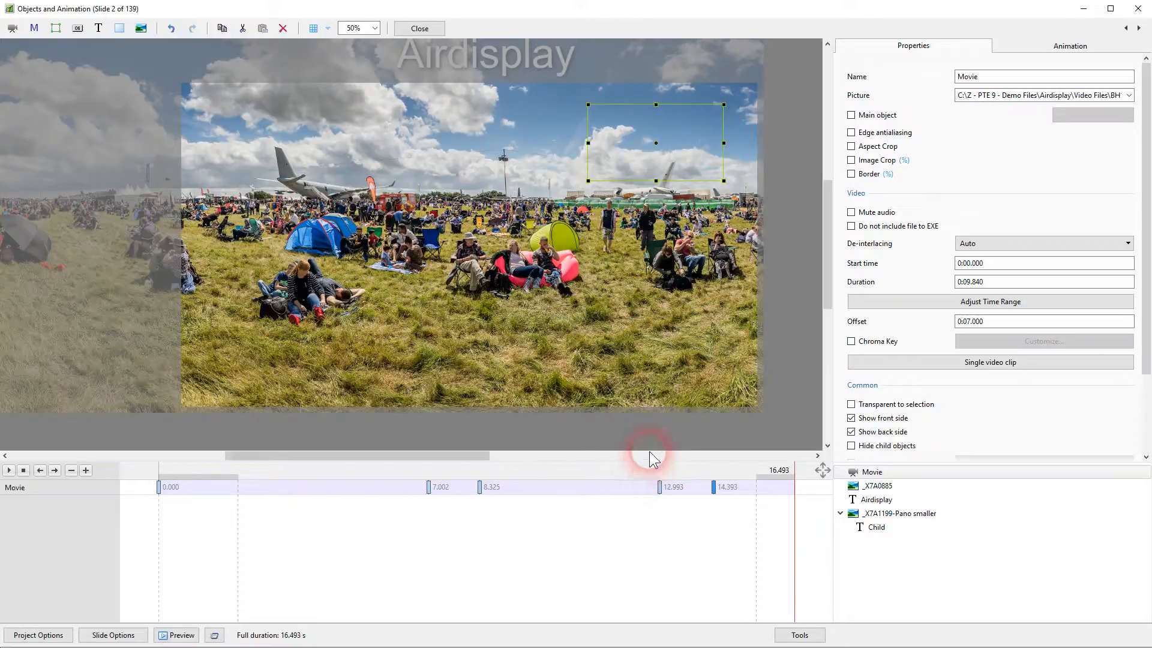
{"action": "left_click", "coordinate": [695, 435]}
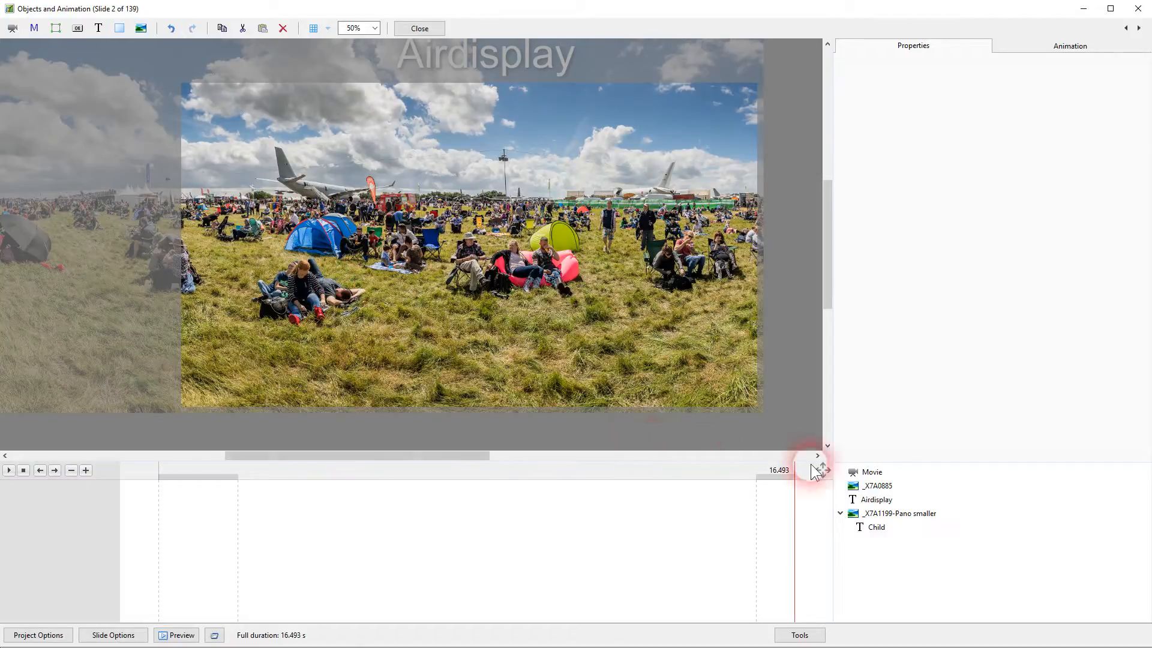
Select all objects from Movie through Child to review their key frames together, and deselect them
{"action": "left_click", "coordinate": [862, 523]}
{"action": "left_click", "coordinate": [879, 471], "text": "shift"}
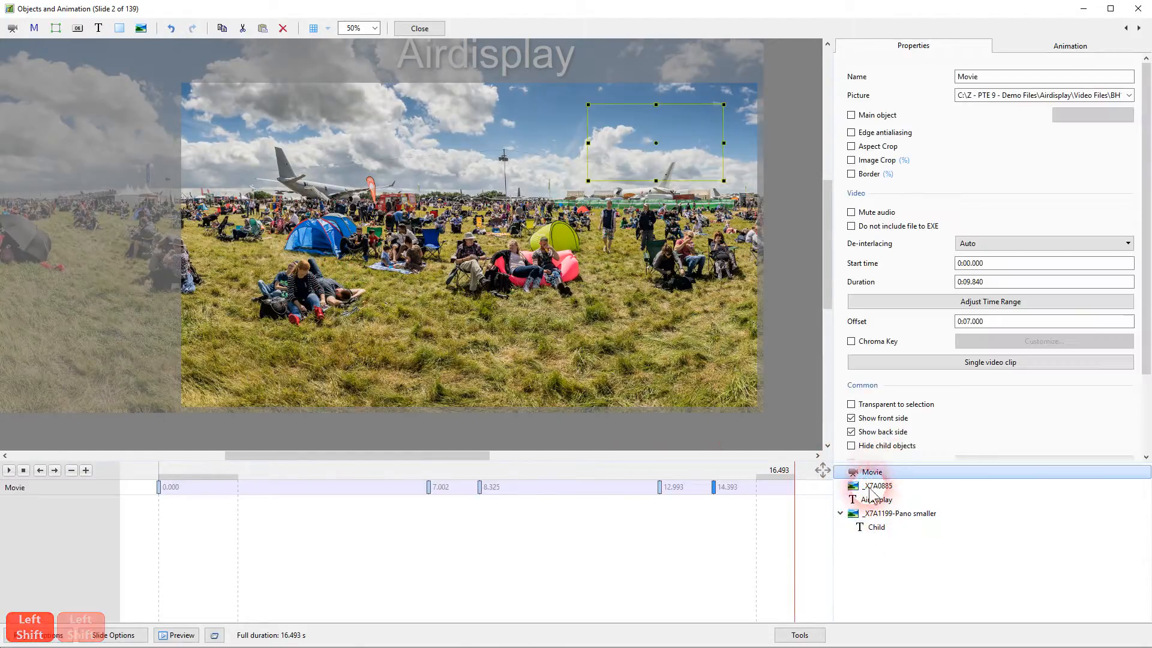
{"action": "left_click", "coordinate": [851, 526], "text": "shift"}
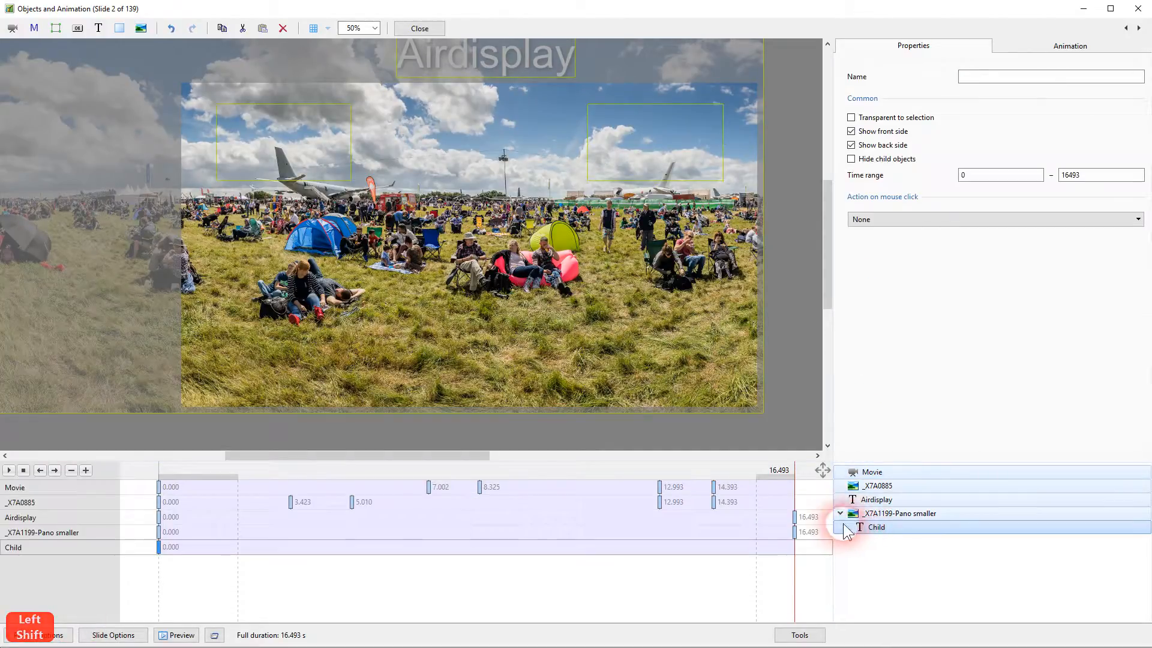
{"action": "left_click", "coordinate": [664, 436]}
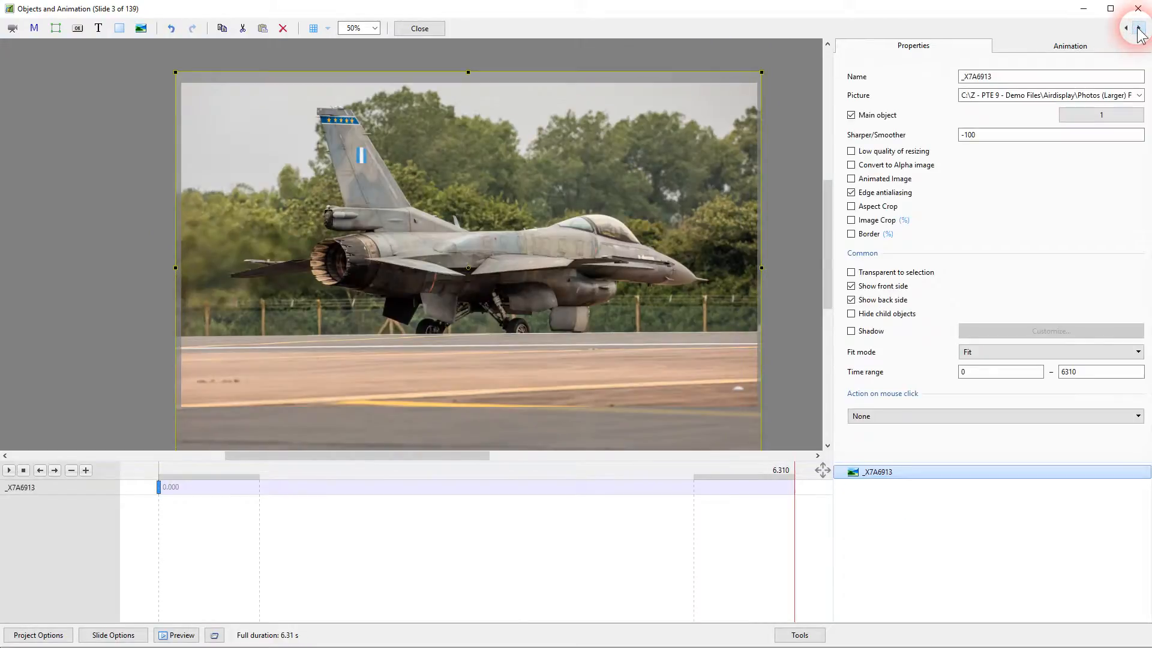
On slide 3, clone the _X7A6913 image's first key frame and move the copy to the slide's end at 6.310 s
{"action": "left_click", "coordinate": [159, 486]}
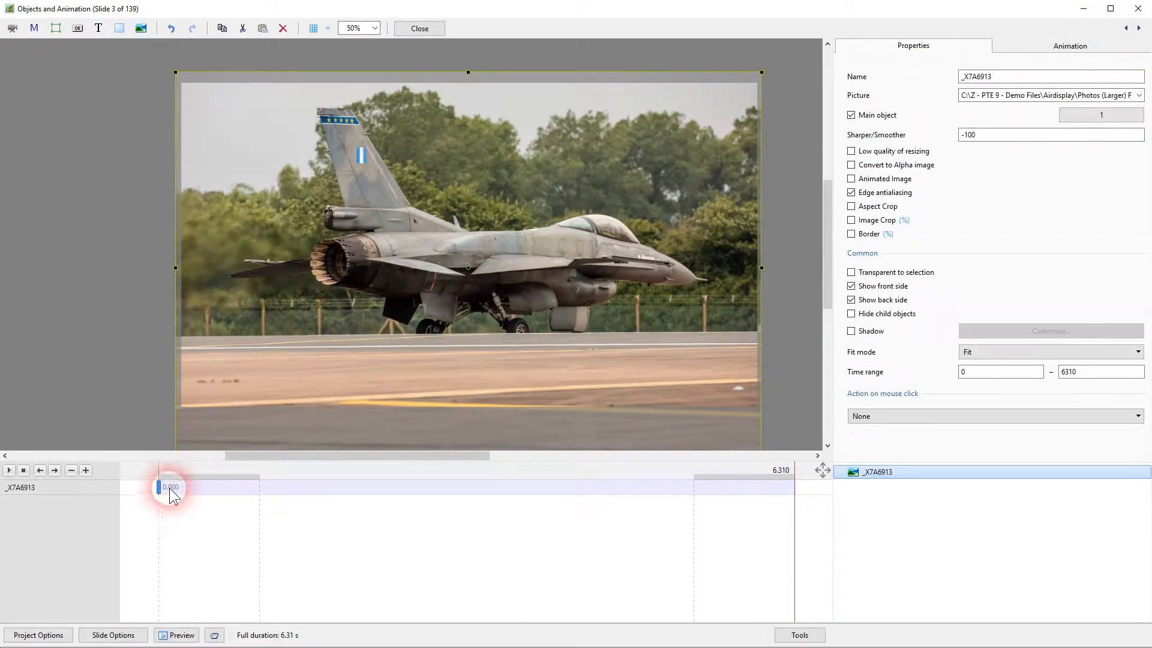
{"action": "left_click", "coordinate": [309, 379]}
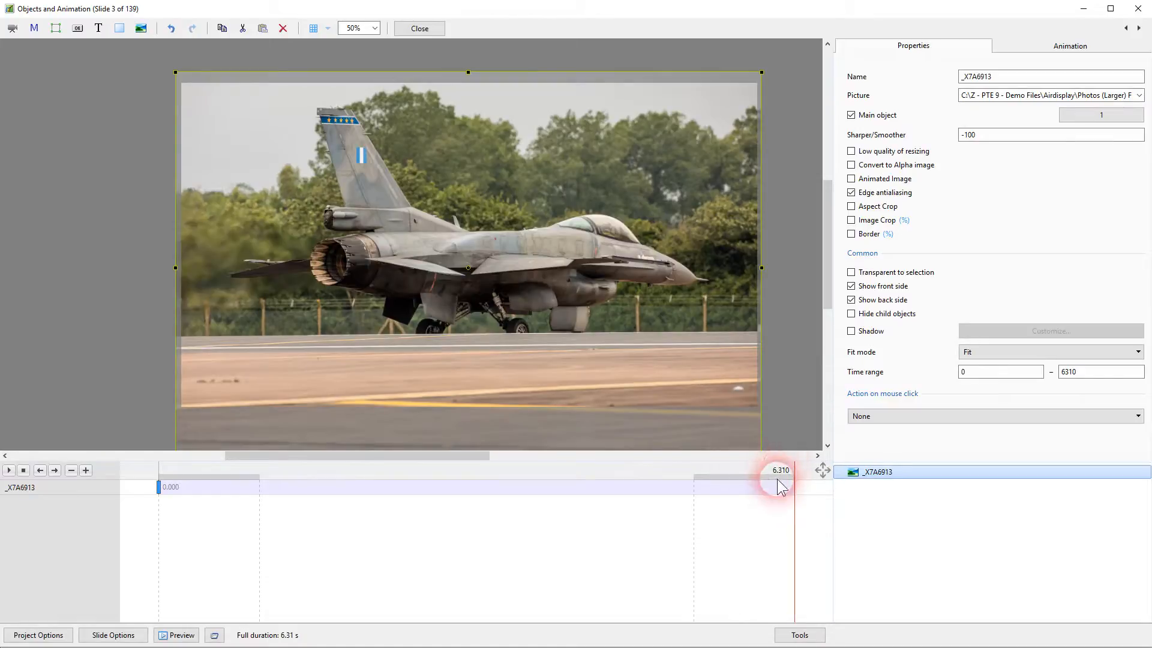
{"action": "right_click", "coordinate": [159, 489]}
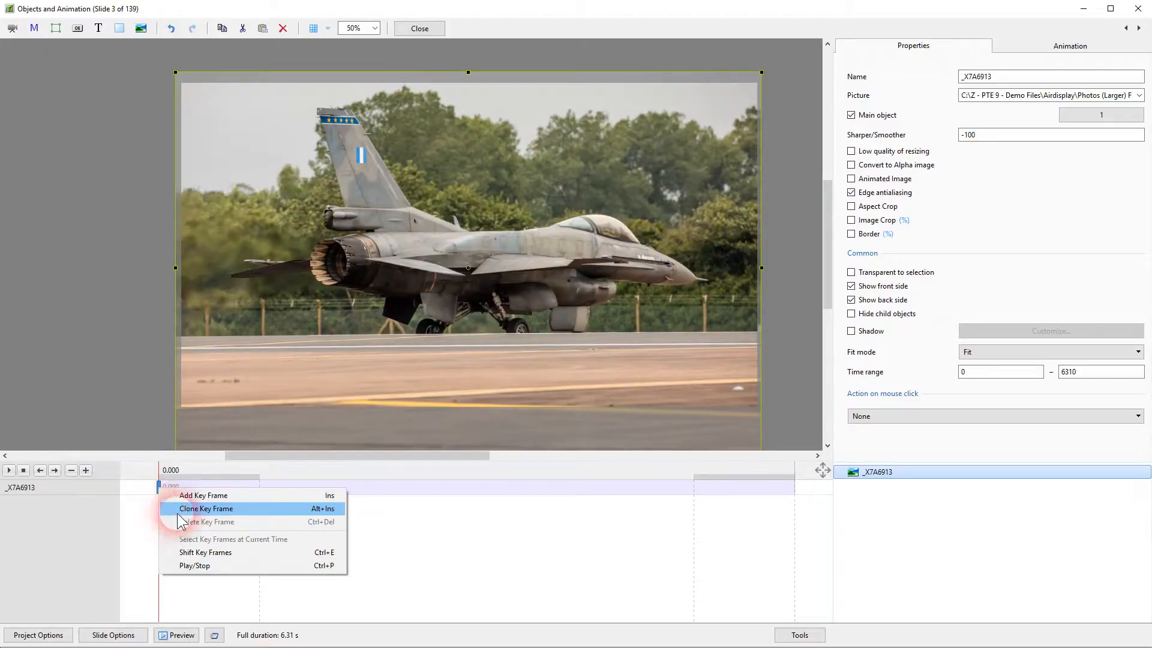
{"action": "left_click", "coordinate": [210, 512]}
{"action": "mouse_move", "coordinate": [175, 486]}
{"action": "left_mouse_down"}
{"action": "mouse_move", "coordinate": [803, 528]}
{"action": "mouse_move", "coordinate": [793, 520]}
{"action": "left_mouse_up"}
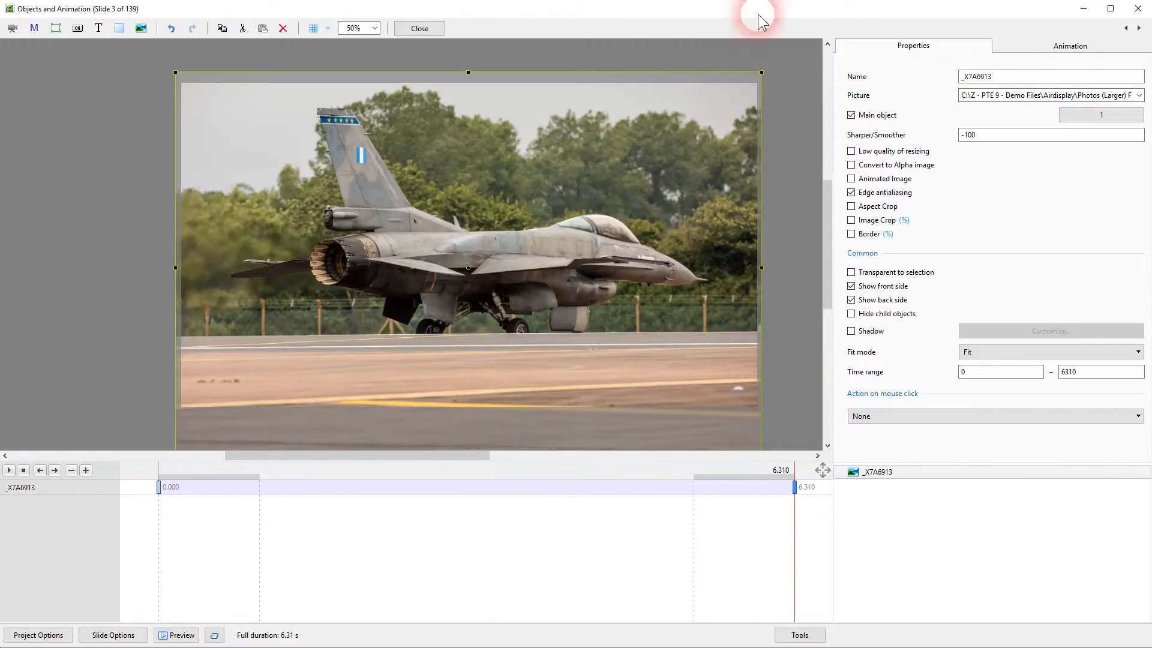
Enlarge the jet image at its 6.310 s key frame, shift it down and left, and play the animation from the start
{"action": "left_click_drag", "start_coordinate": [762, 73], "coordinate": [855, 45]}
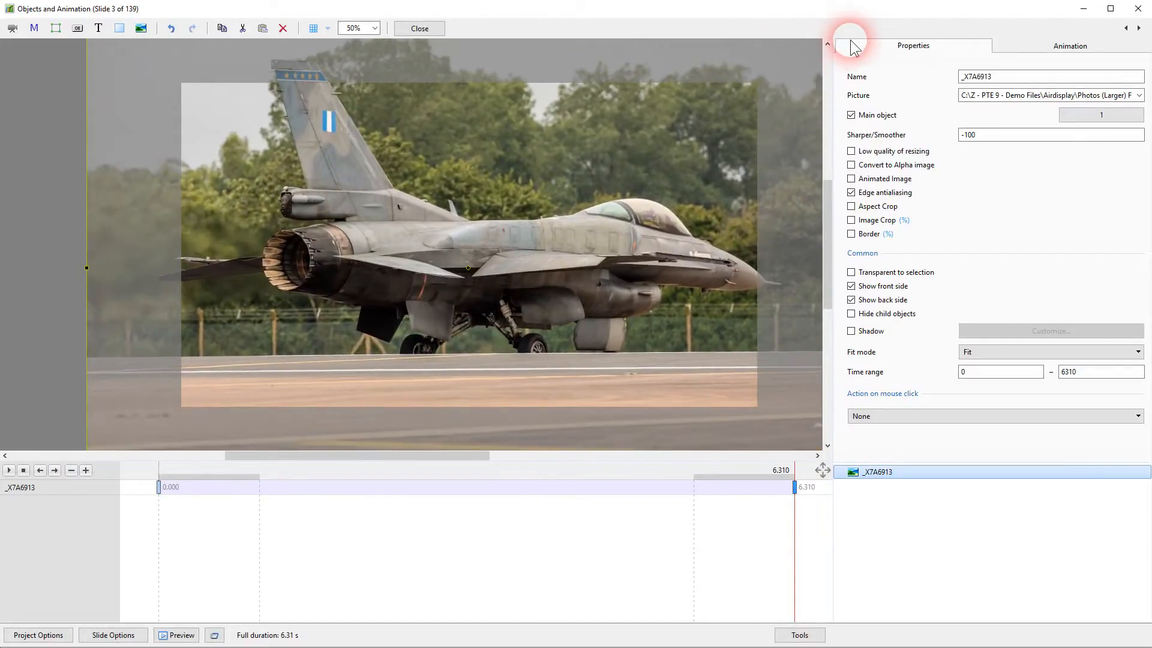
{"action": "left_click_drag", "start_coordinate": [600, 149], "coordinate": [565, 183]}
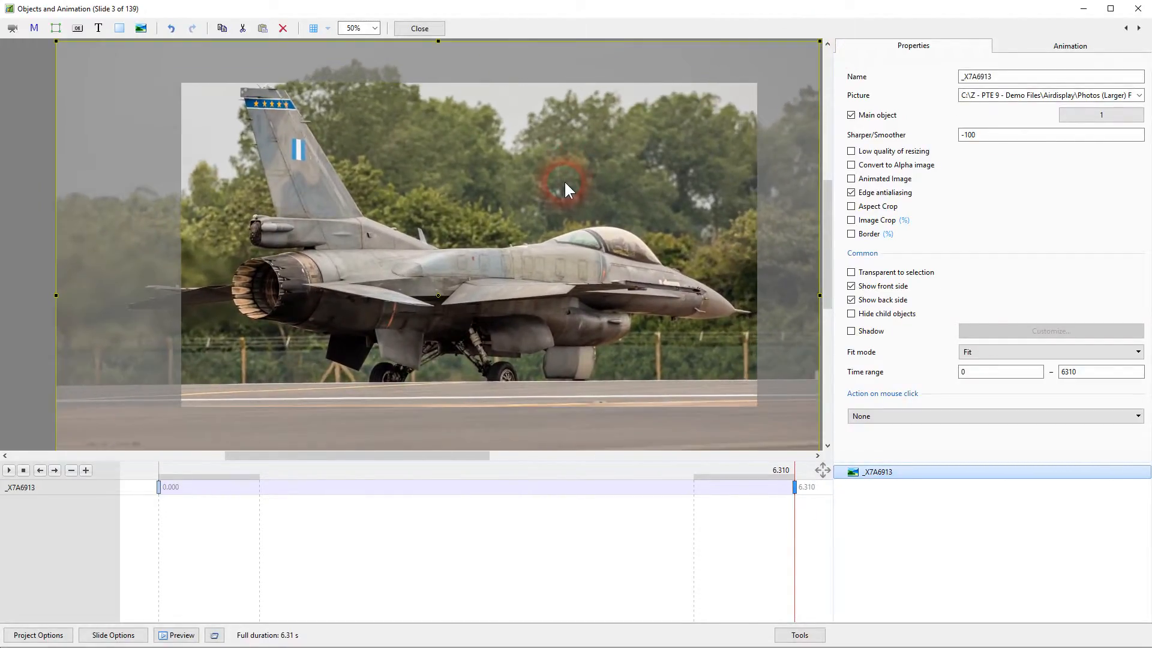
{"action": "left_click", "coordinate": [160, 467]}
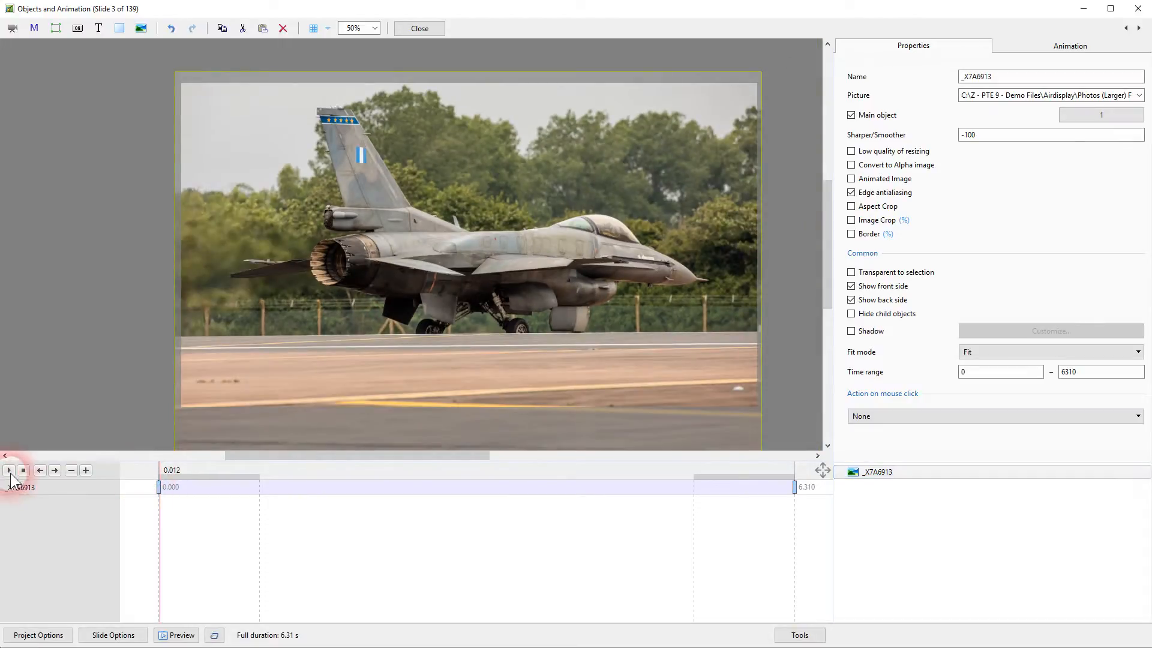
{"action": "left_click", "coordinate": [9, 470]}
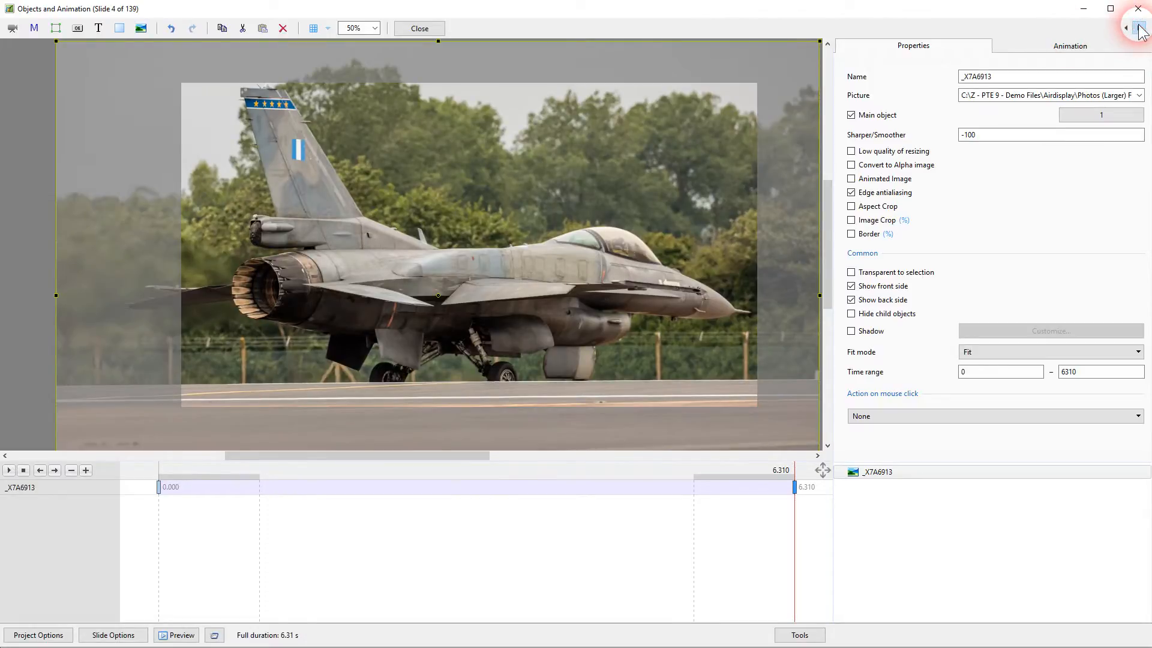
On slide 4, add a key frame for the _X7A7538 image at 4.692 s, enlarge the image there, and shift it slightly right
{"action": "left_click", "coordinate": [1138, 28]}
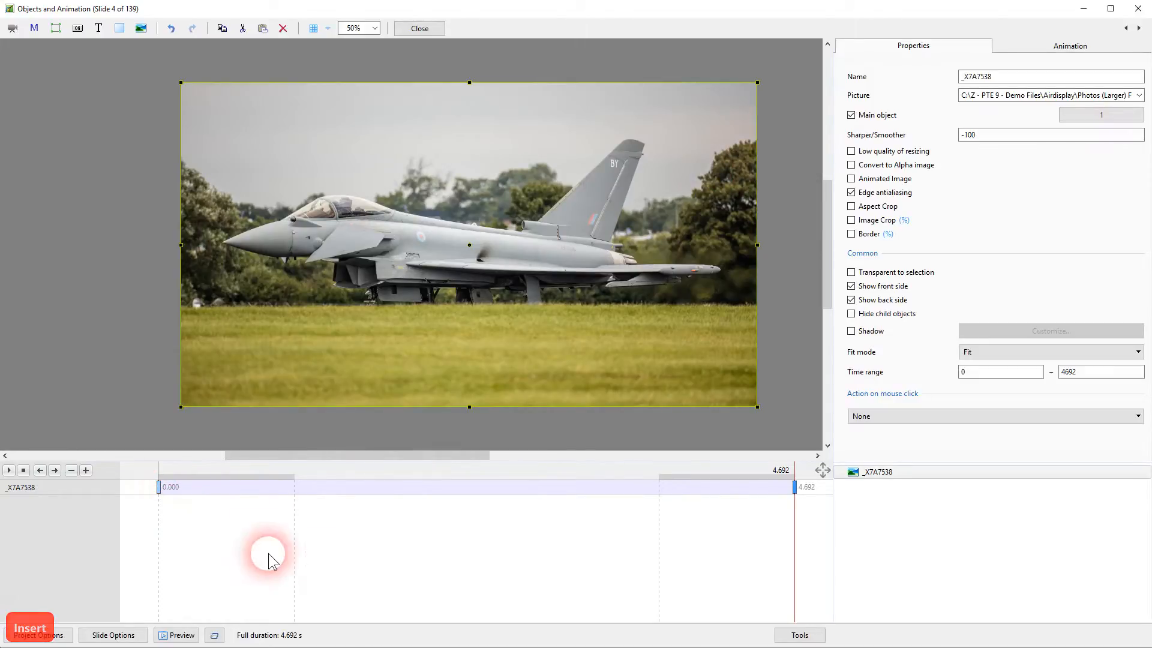
{"action": "left_click_drag", "start_coordinate": [758, 408], "coordinate": [795, 426]}
{"action": "left_click_drag", "start_coordinate": [717, 384], "coordinate": [731, 385]}
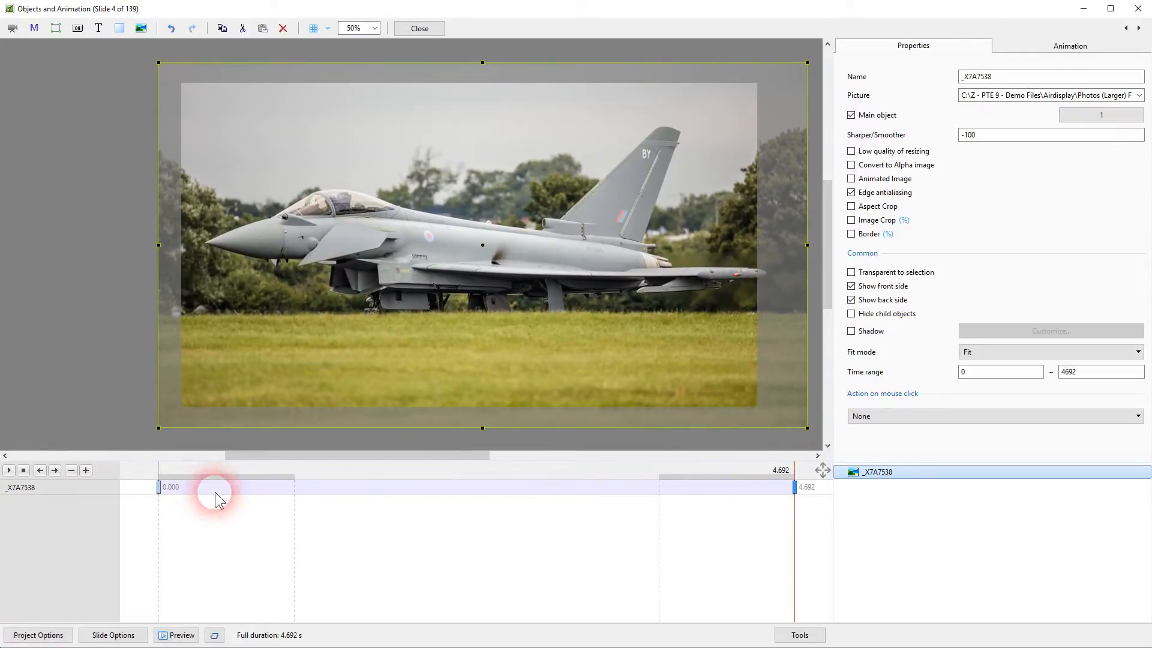
Play slide 4's zoom animation from the start, and move on to slide 5
{"action": "left_click", "coordinate": [161, 469]}
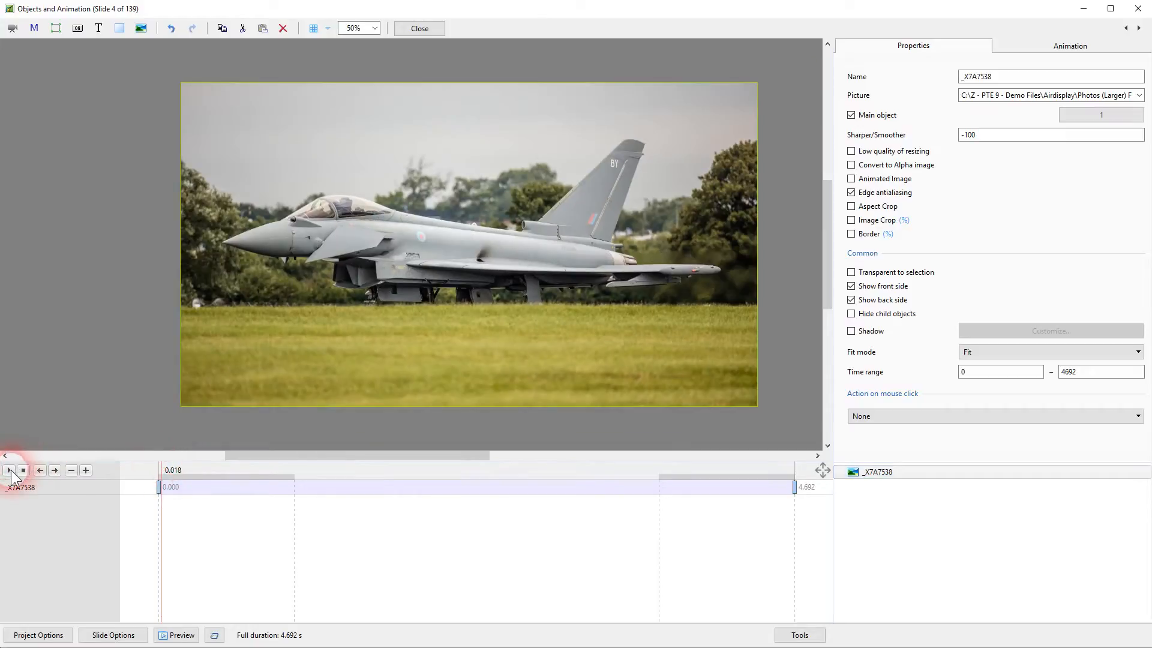
{"action": "left_click", "coordinate": [9, 471]}
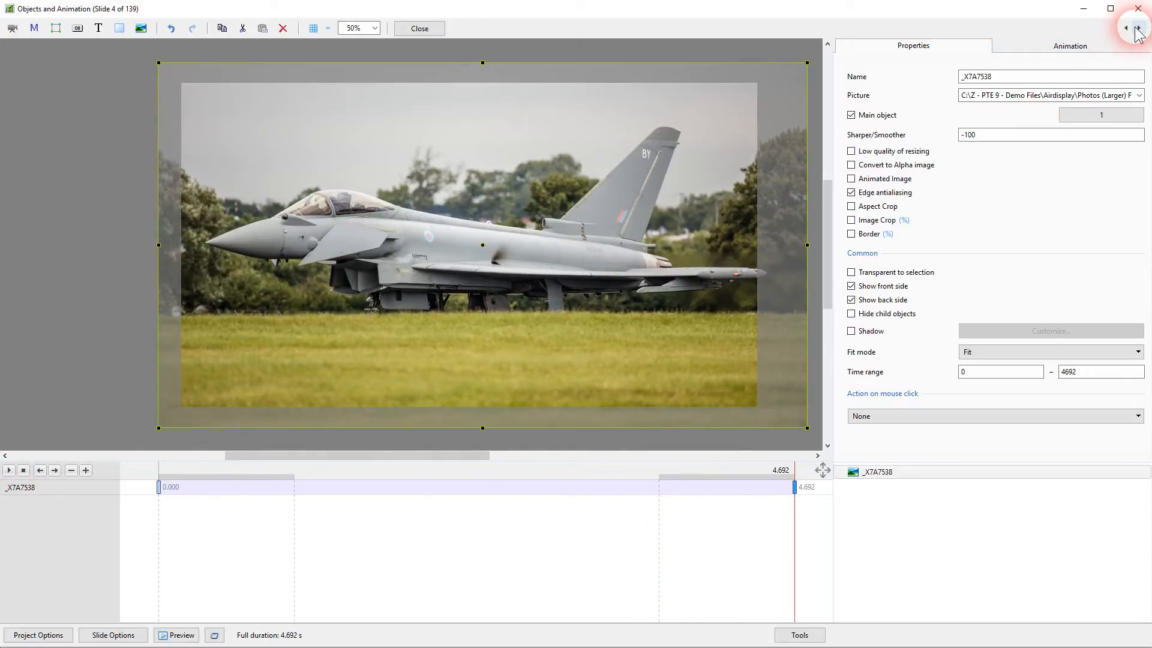
{"action": "left_click", "coordinate": [1137, 29]}
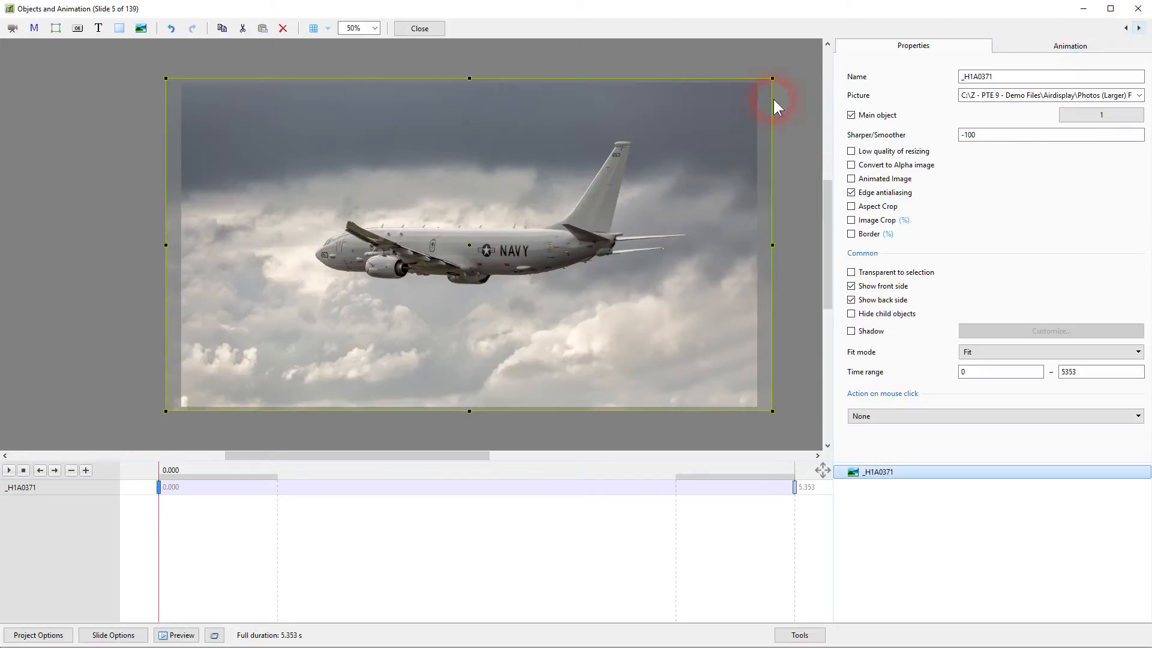